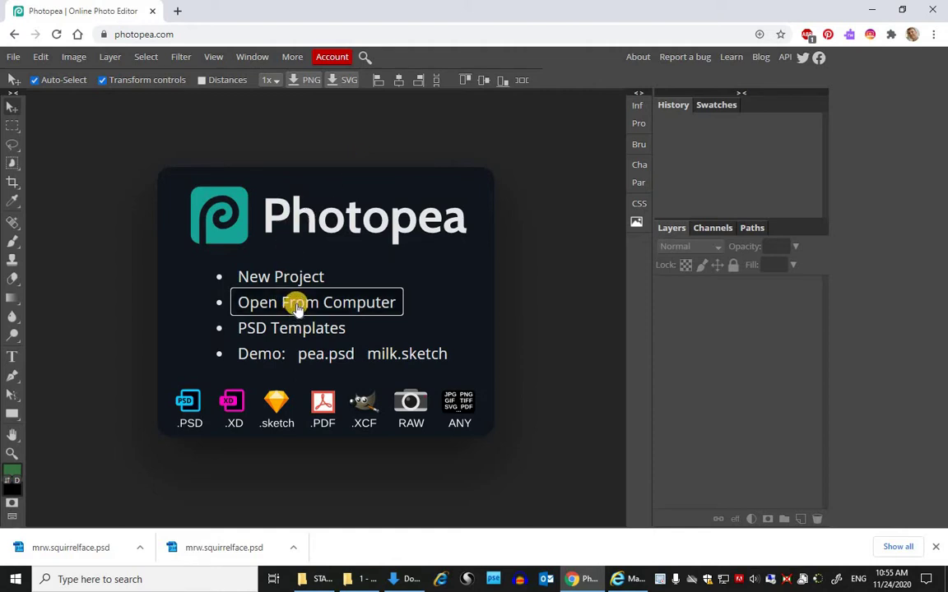
# Step: Create a new white project named mrw, 1000 px wide by 1000 px high
pyautogui.click(309, 278)
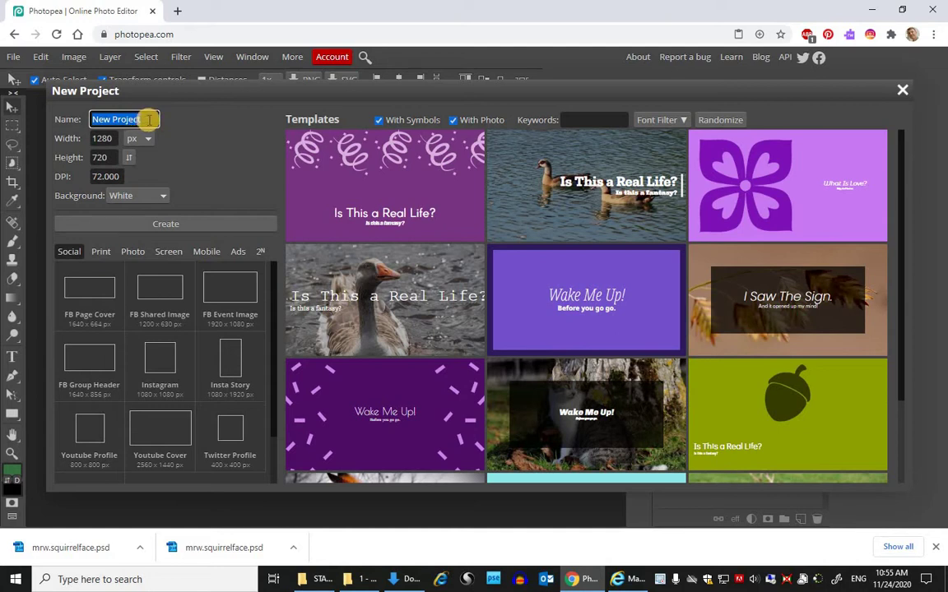
pyautogui.moveTo(147, 120); pyautogui.dragTo(88, 121)
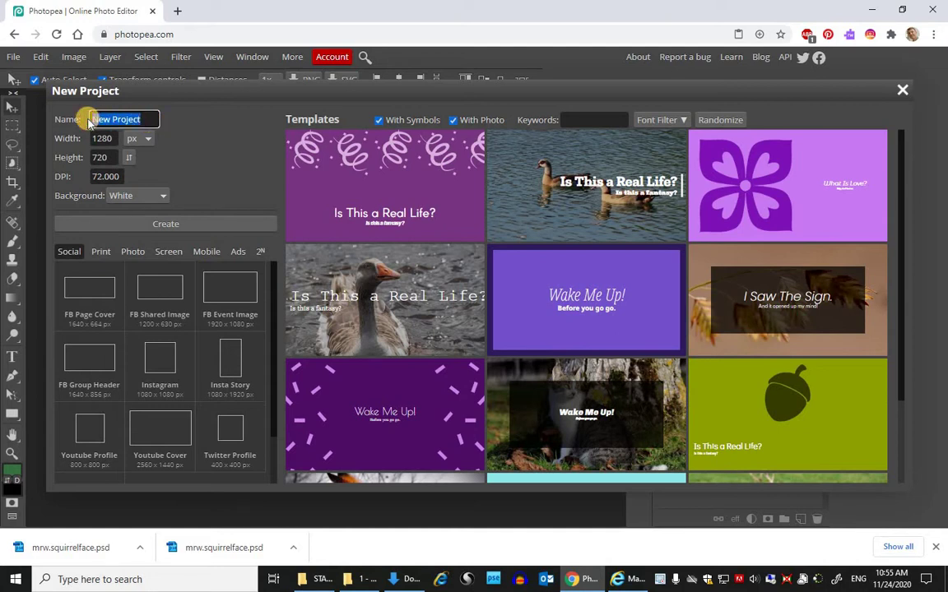
pyautogui.write('mrw')
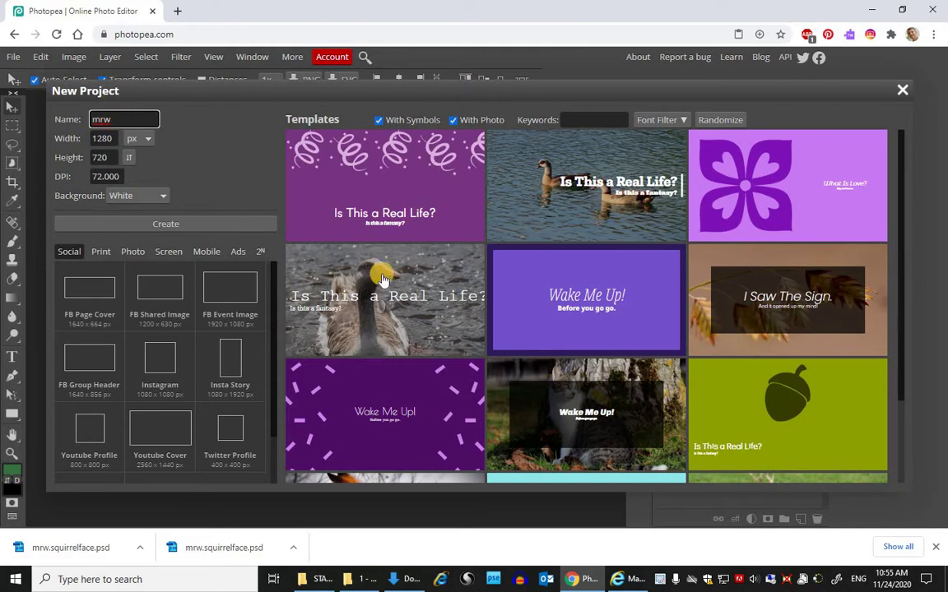
pyautogui.moveTo(114, 137); pyautogui.dragTo(81, 138)
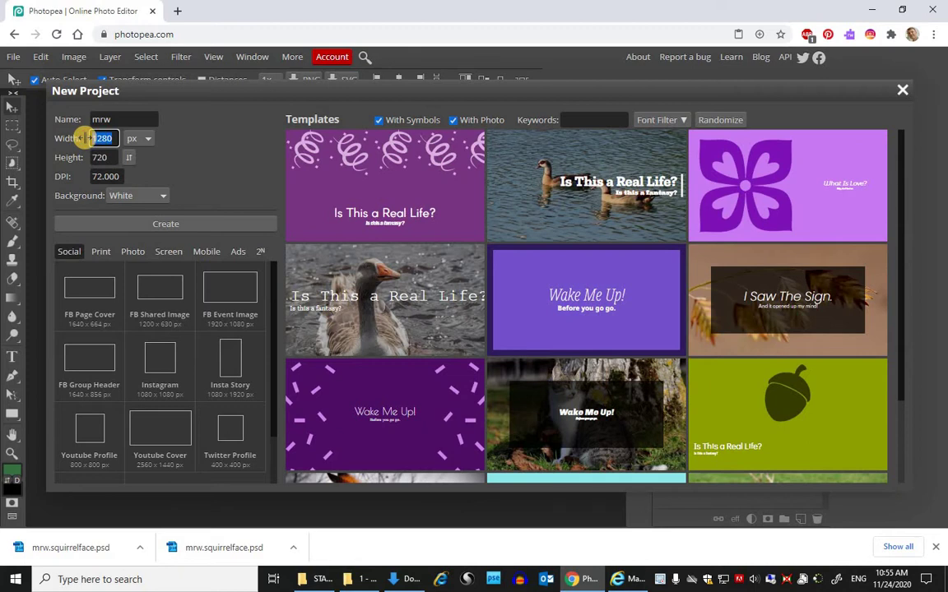
pyautogui.write('10')
pyautogui.press('Tab')
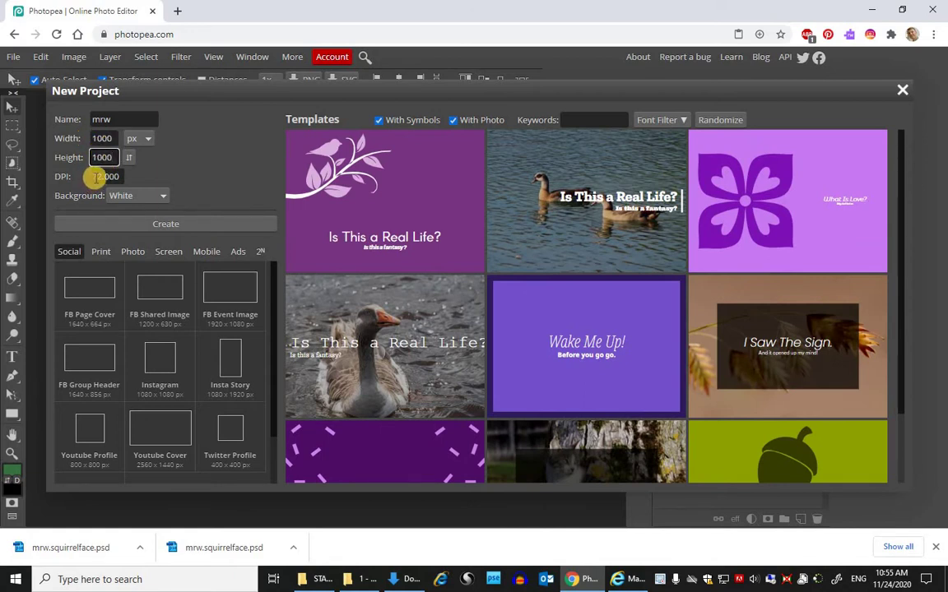
pyautogui.click(159, 224)
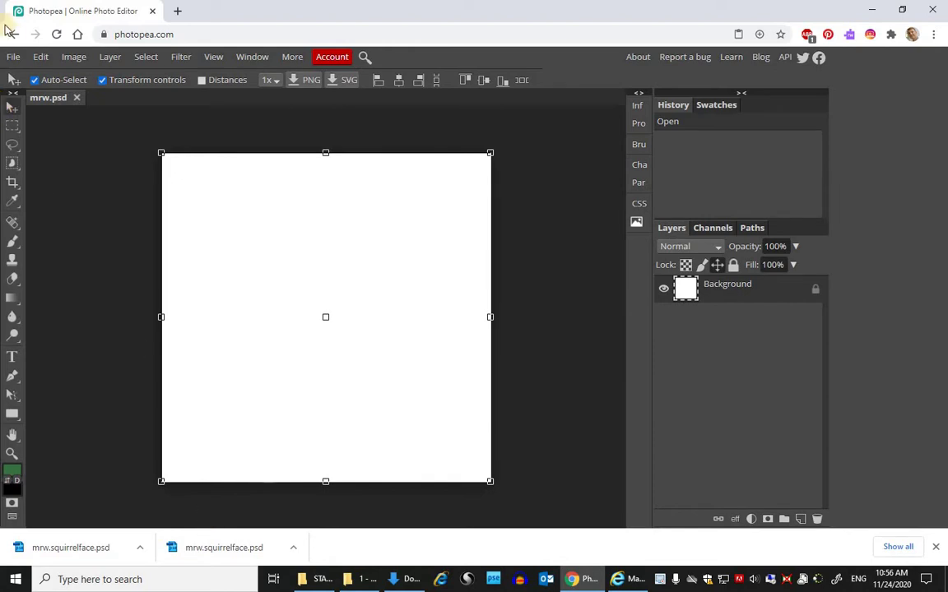
# Step: Open mrw.squirrelface.psd from 4Students (S:) > IN > Media Art > 1 - Animal Avatar
pyautogui.click(10, 58)
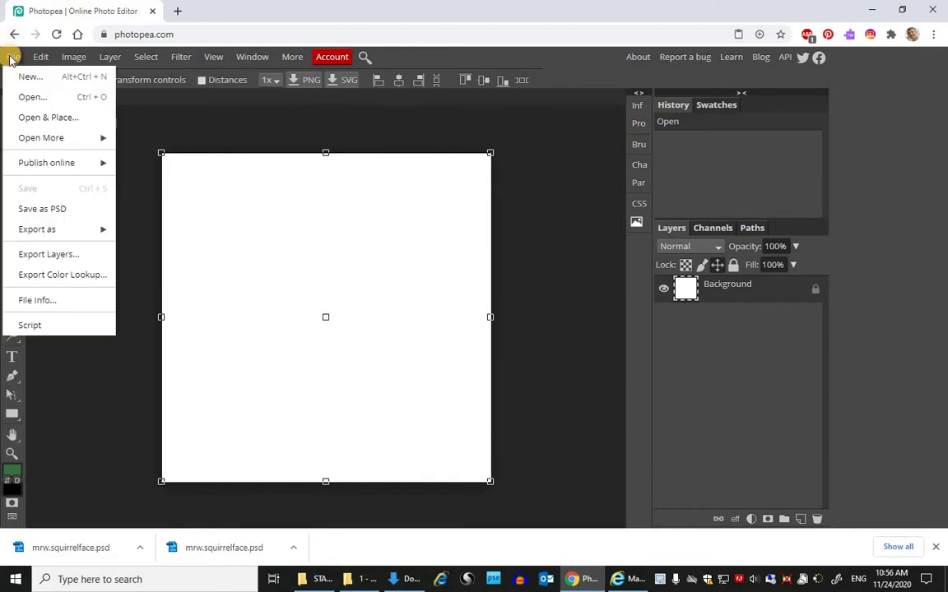
pyautogui.click(32, 98)
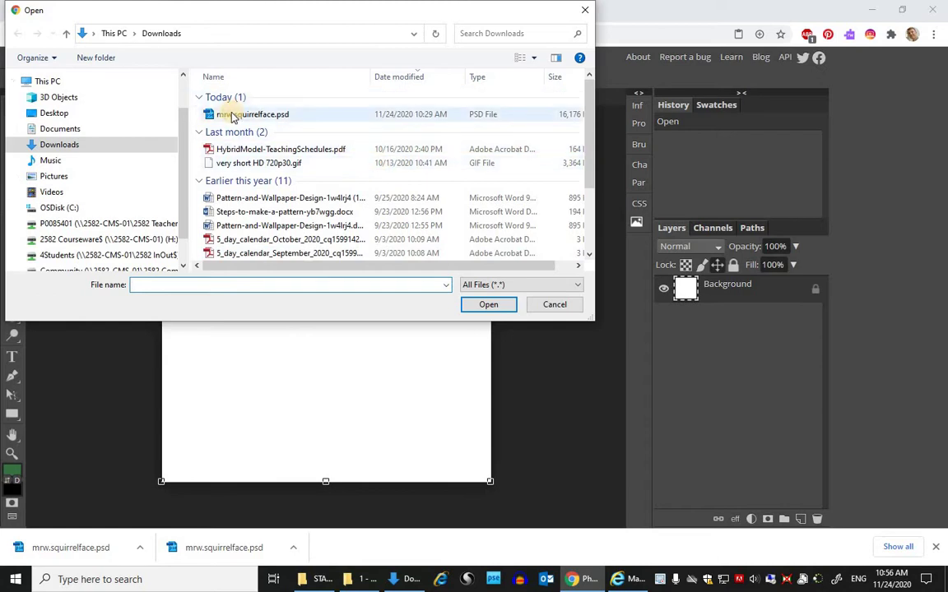
pyautogui.click(88, 257)
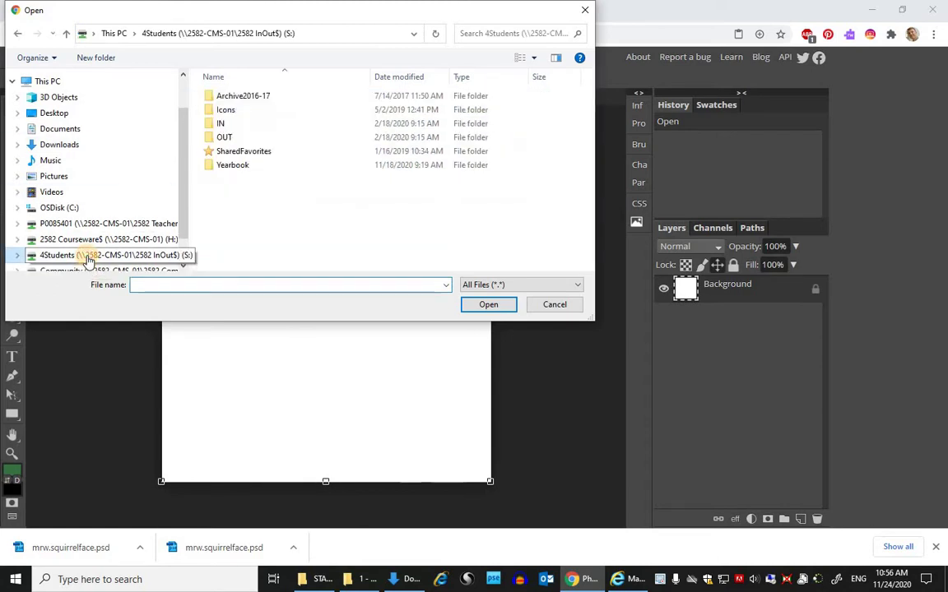
pyautogui.doubleClick(220, 124)
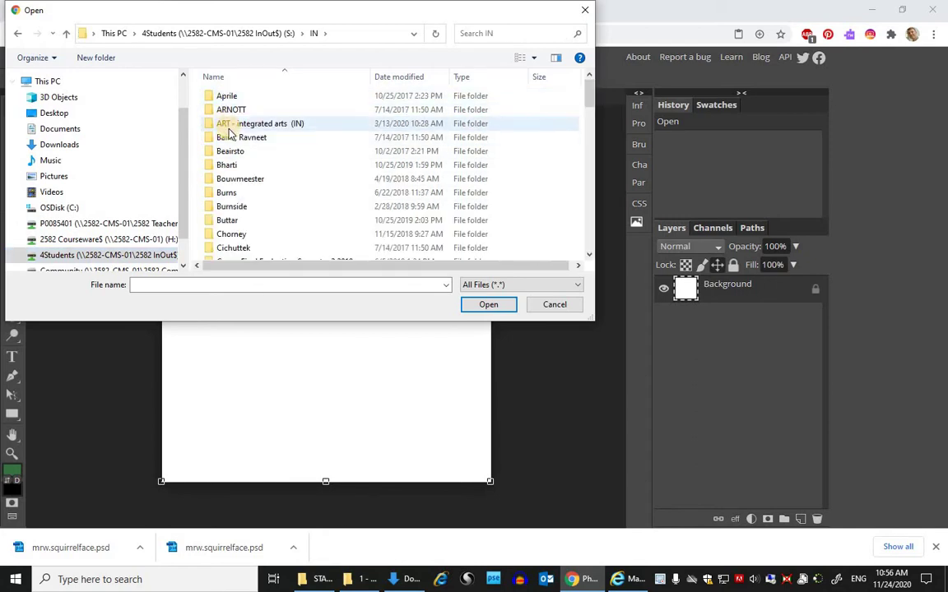
pyautogui.press('m')
pyautogui.doubleClick(258, 155)
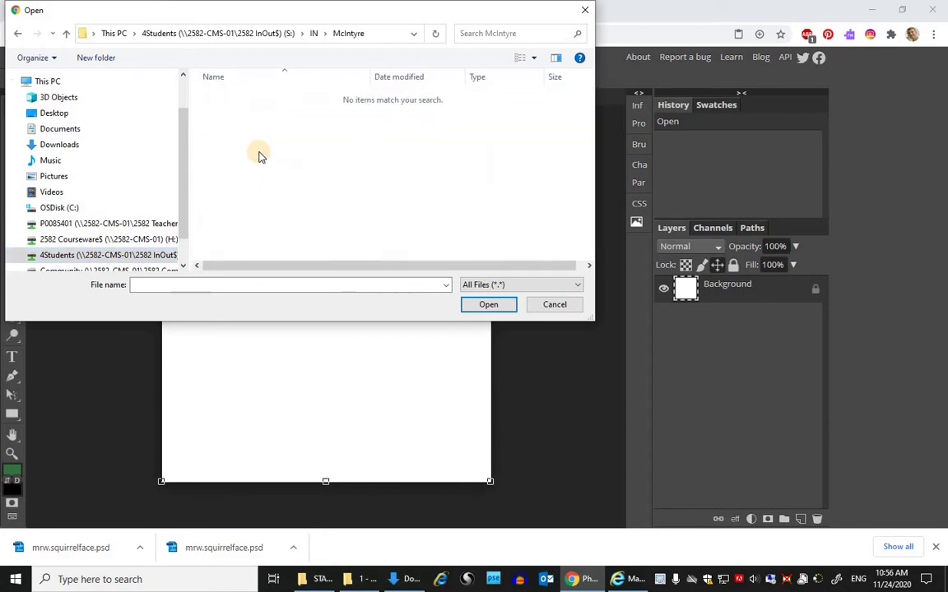
pyautogui.press('BackSpace')
pyautogui.scroll(-1, 263, 235)
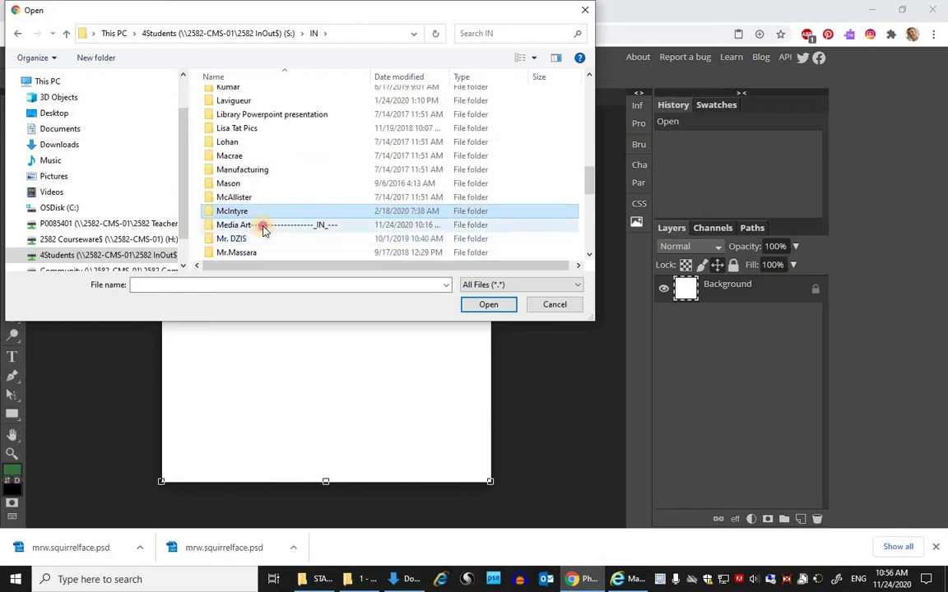
pyautogui.doubleClick(263, 230)
pyautogui.doubleClick(244, 98)
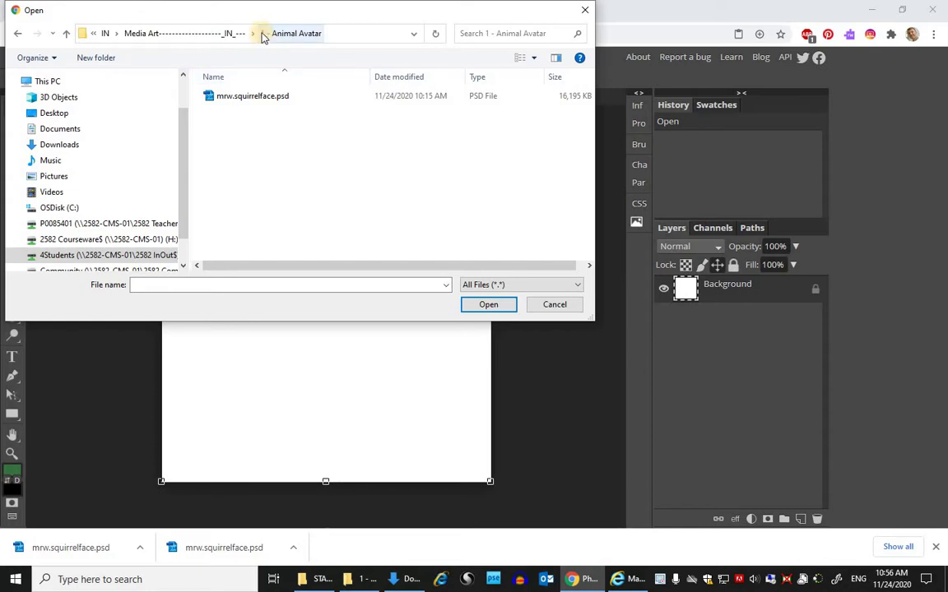
pyautogui.click(267, 102)
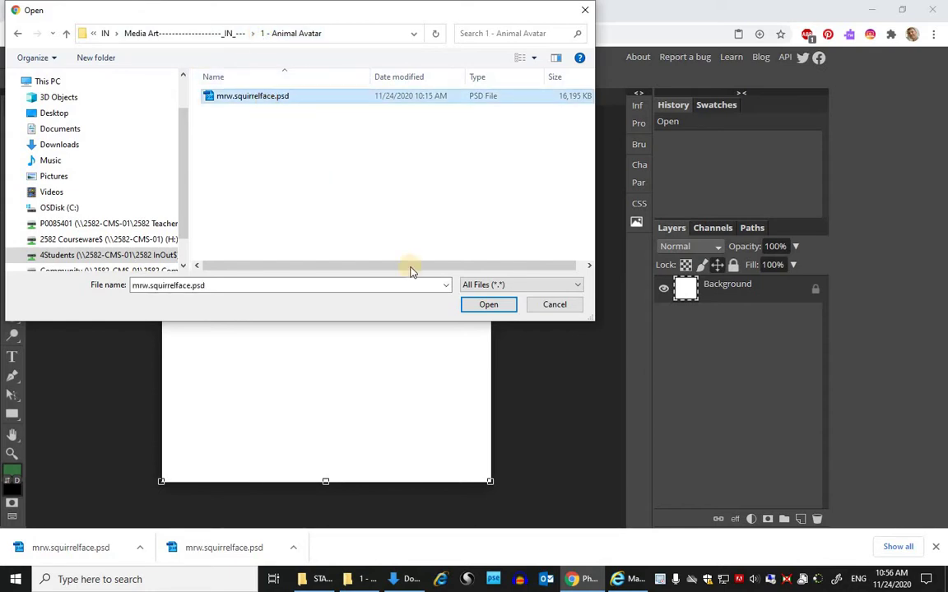
pyautogui.click(486, 306)
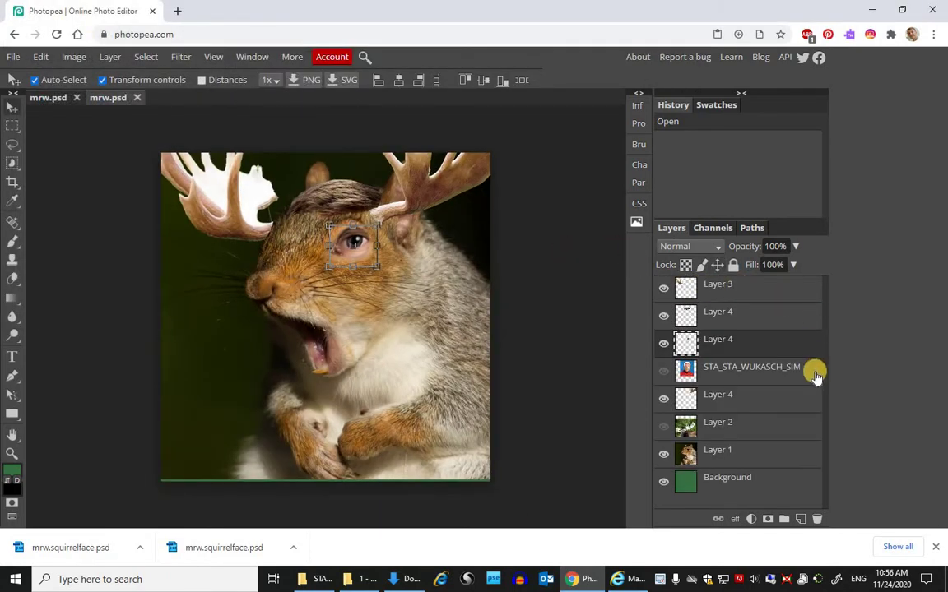
# Step: Make the hidden portrait layer visible and drag it over the squirrel's face
pyautogui.click(743, 372)
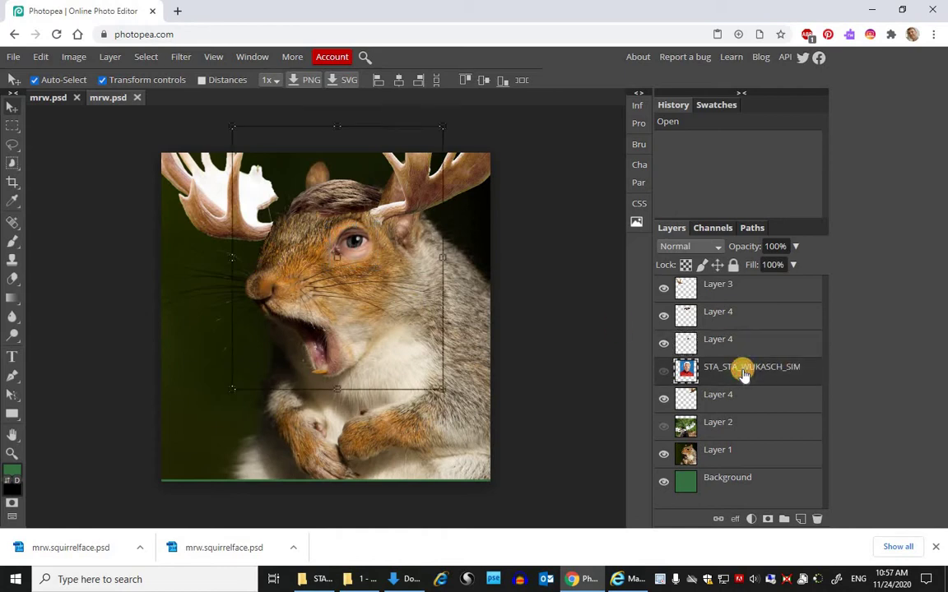
pyautogui.click(664, 373)
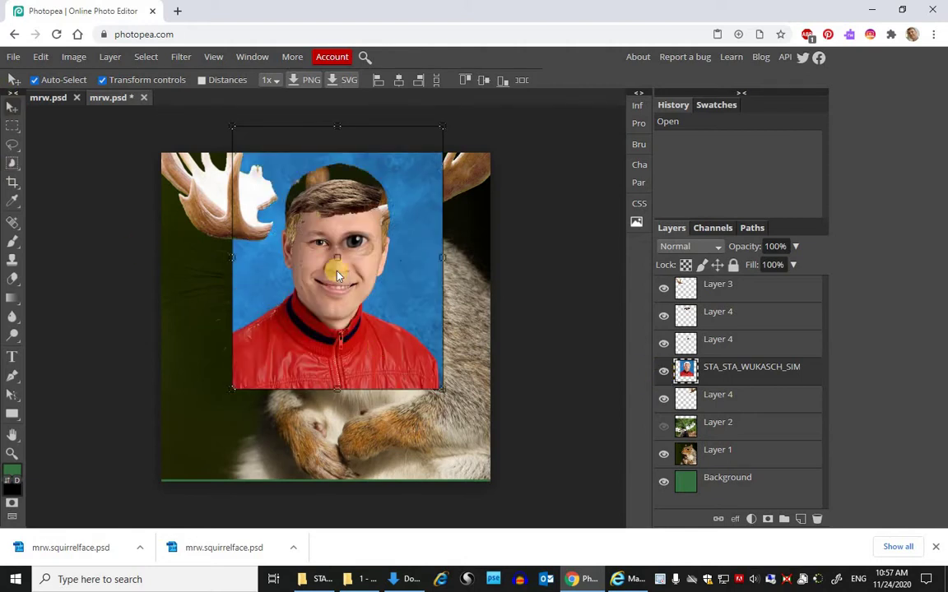
pyautogui.moveTo(353, 294); pyautogui.dragTo(382, 344)
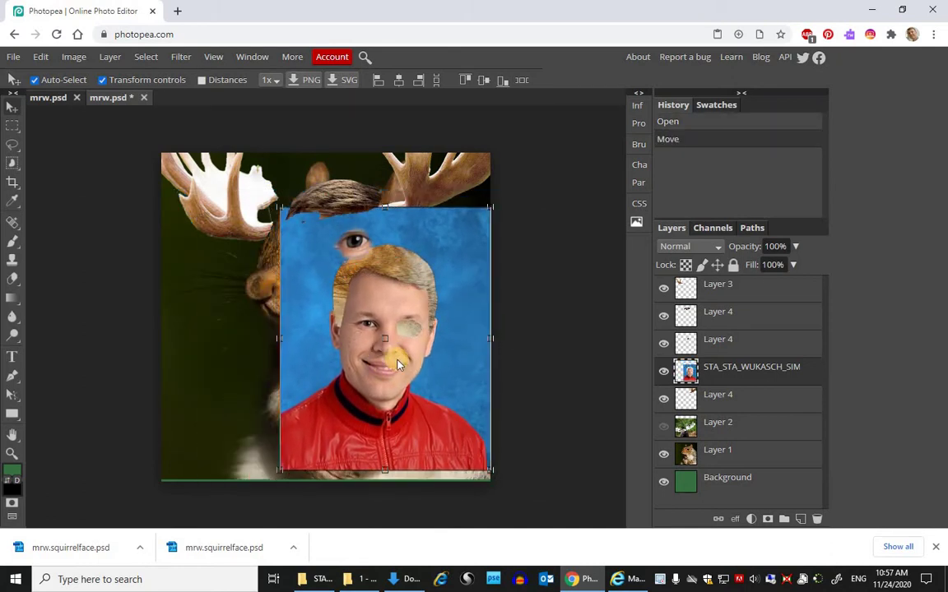
pyautogui.moveTo(373, 396); pyautogui.dragTo(493, 401)
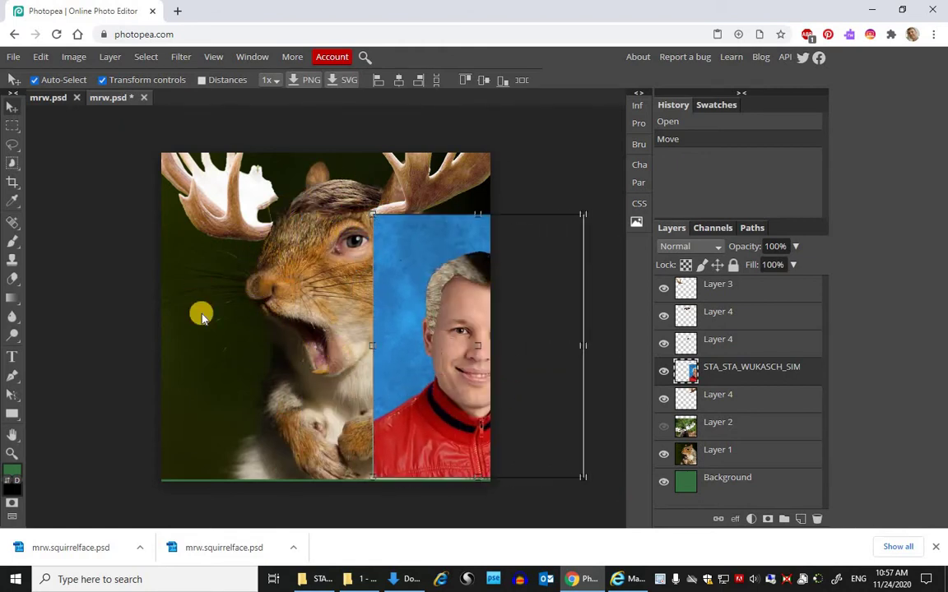
pyautogui.moveTo(421, 267); pyautogui.dragTo(320, 266)
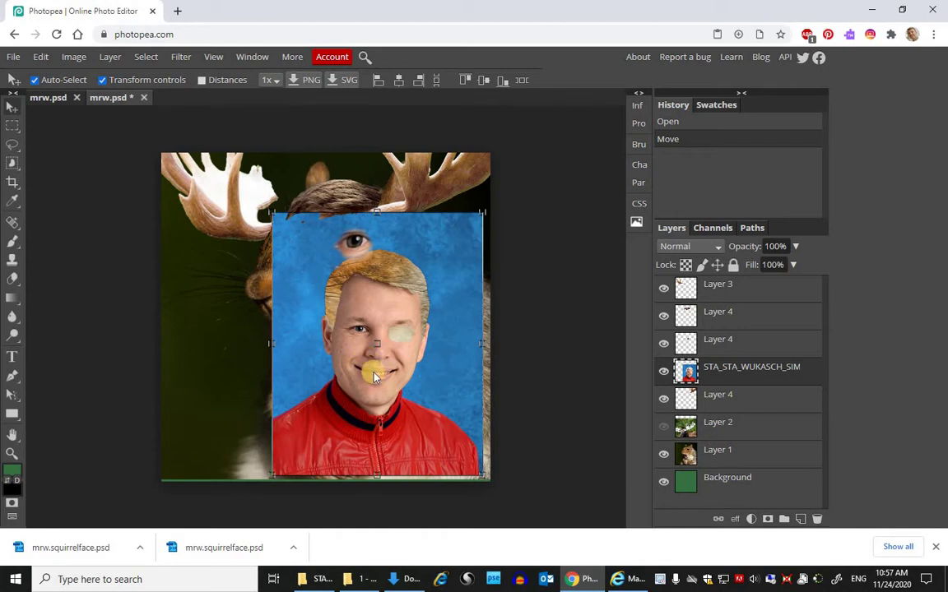
pyautogui.scroll(5, 374, 377)
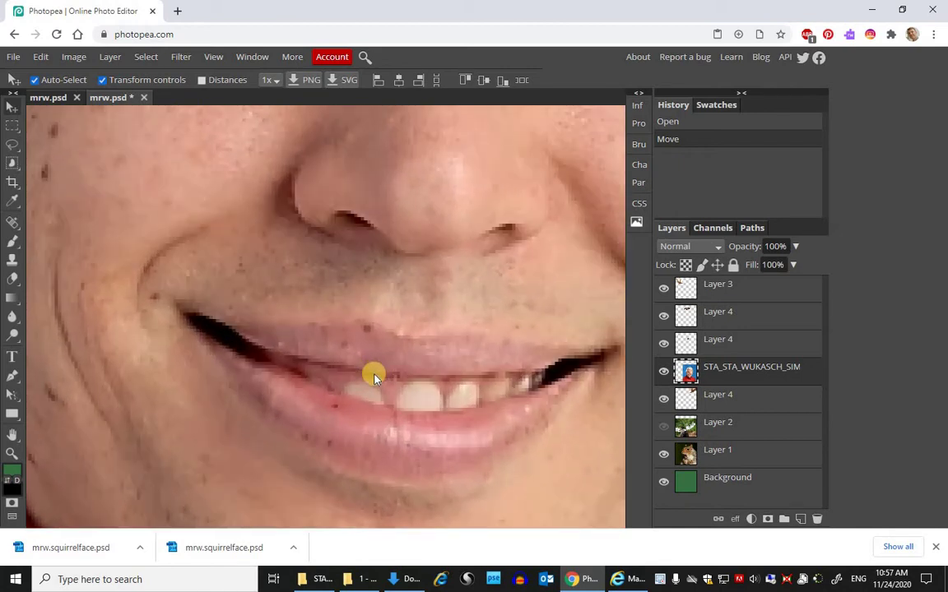
pyautogui.scroll(-5, 374, 377)
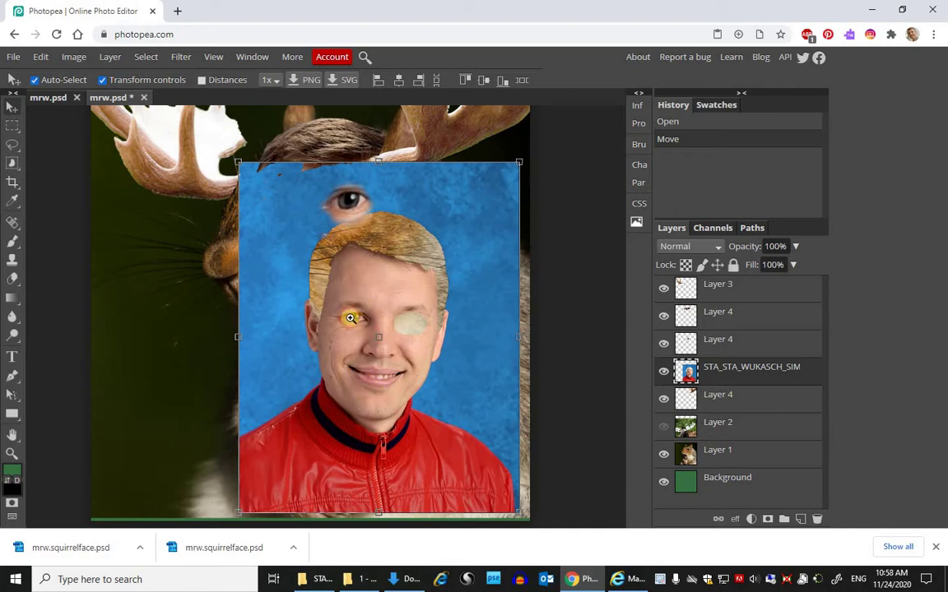
pyautogui.scroll(-1, 345, 312)
pyautogui.scroll(4, 359, 333)
pyautogui.scroll(5, 377, 391)
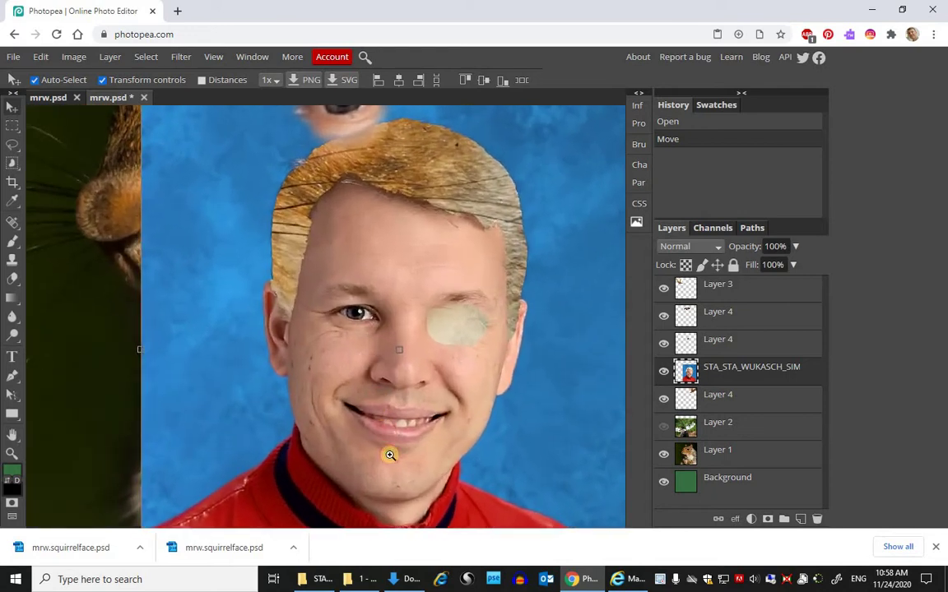
pyautogui.scroll(-8, 397, 449)
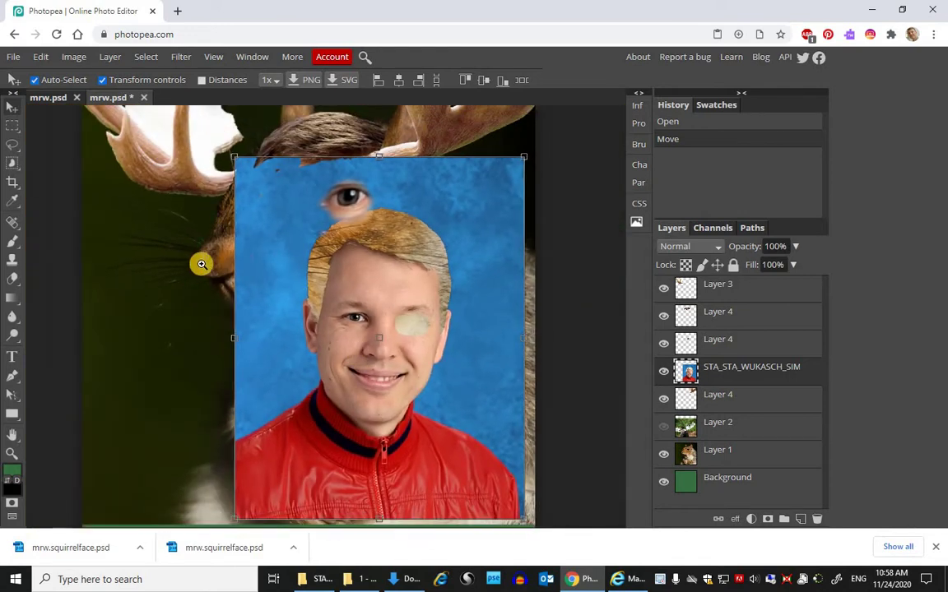
pyautogui.scroll(3, 207, 258)
pyautogui.scroll(6, 236, 280)
pyautogui.scroll(-3, 321, 338)
pyautogui.scroll(-5, 197, 244)
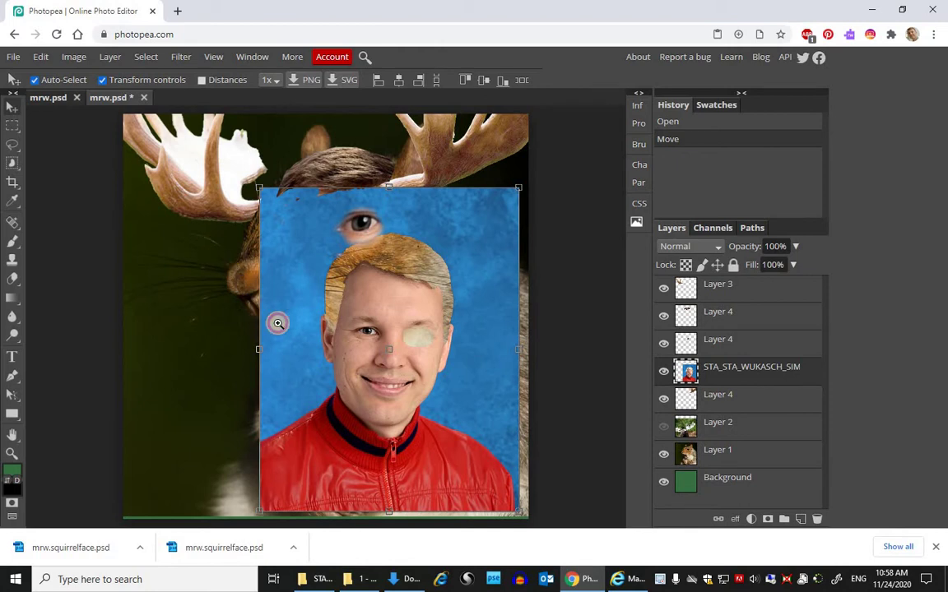
pyautogui.click(288, 332)
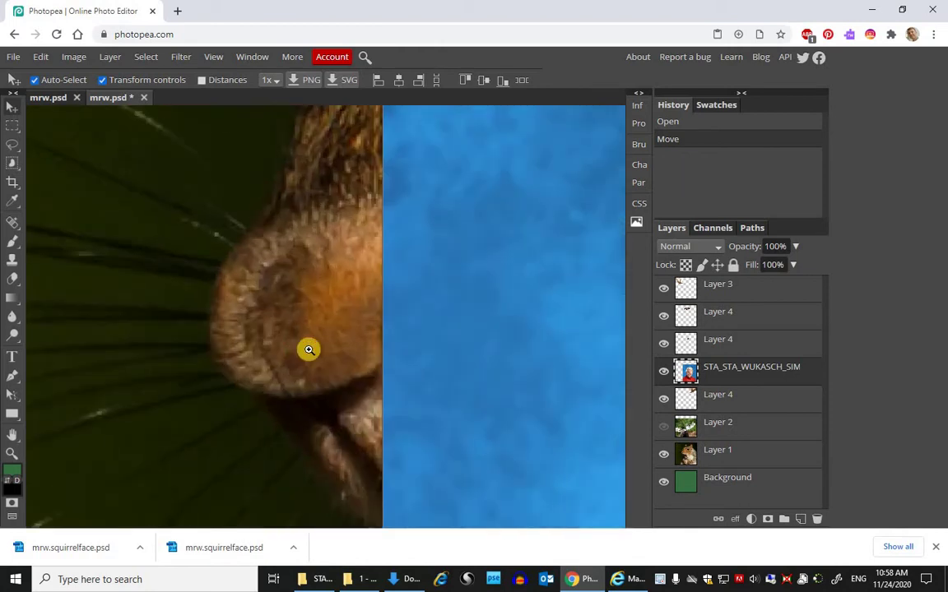
pyautogui.keyDown('alt'); pyautogui.click(411, 344); pyautogui.keyUp('alt')
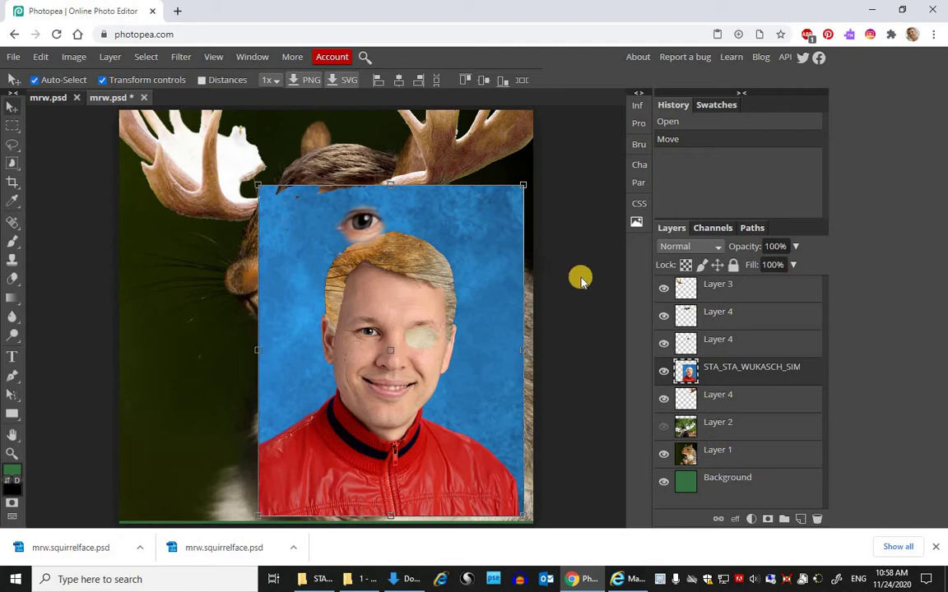
pyautogui.scroll(5, 580, 280)
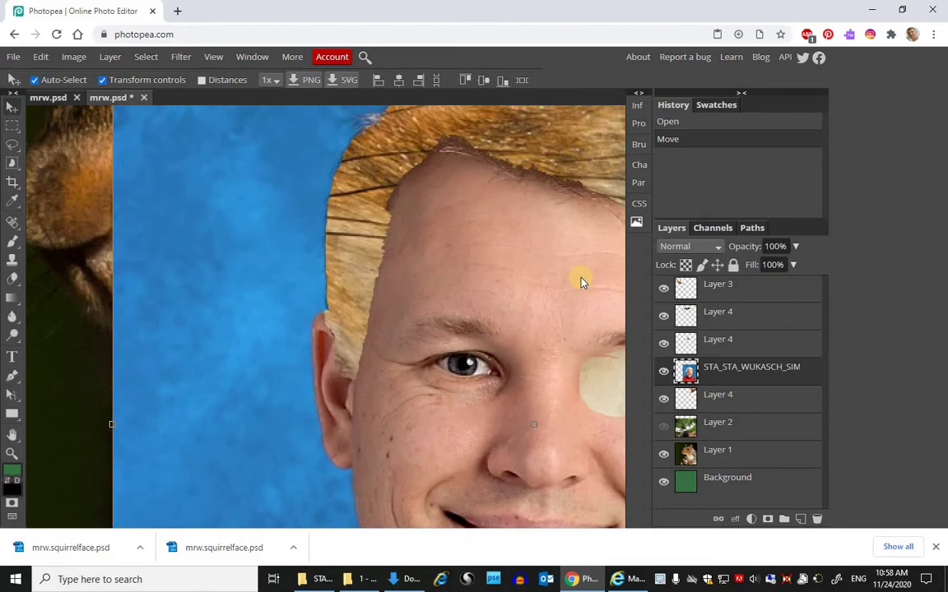
pyautogui.scroll(-5, 580, 280)
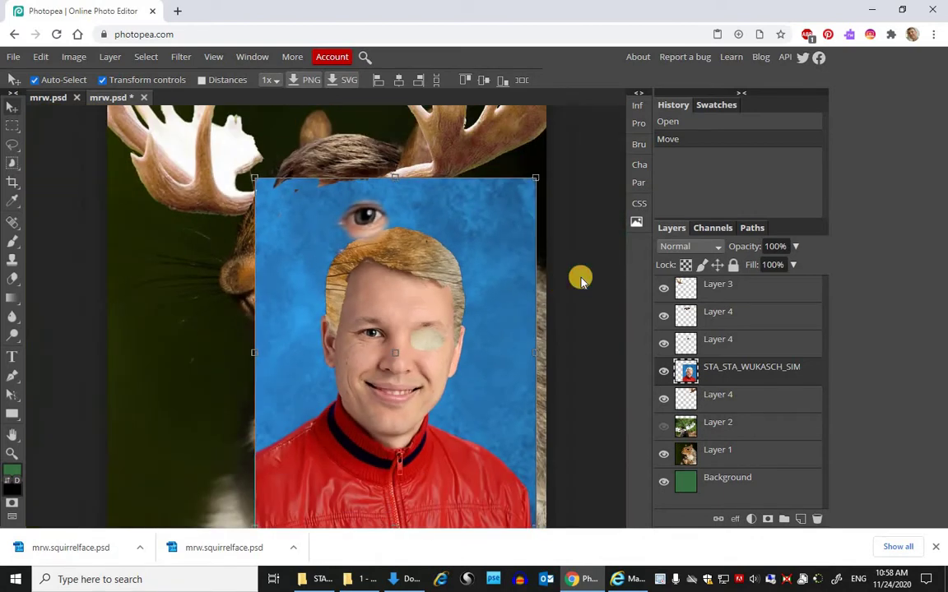
pyautogui.scroll(1, 580, 281)
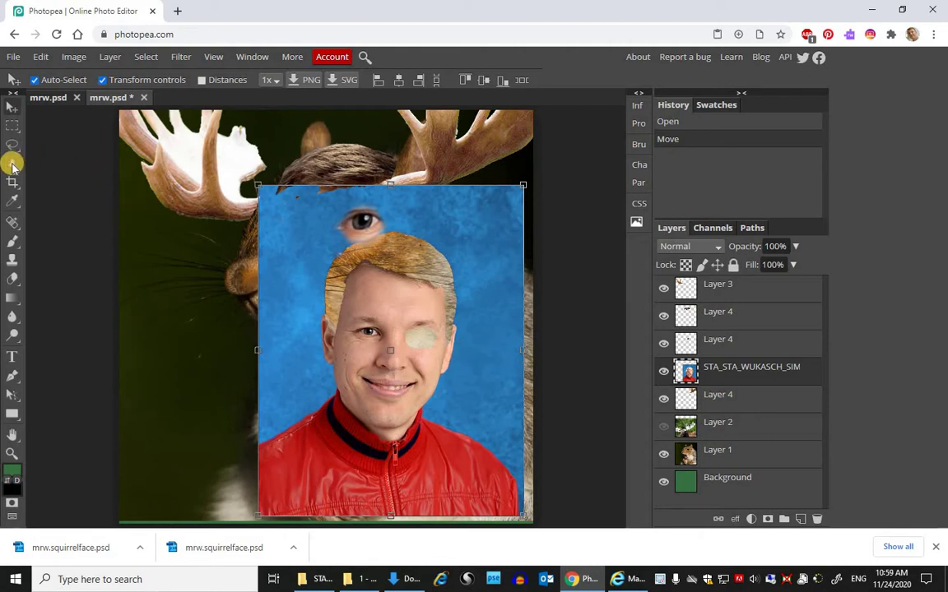
# Step: Switch to the Magic Wand tool from the selection tool flyout
pyautogui.moveTo(12, 163)
pyautogui.mouseDown()
pyautogui.moveTo(74, 163)
pyautogui.moveTo(73, 190)
pyautogui.mouseUp()
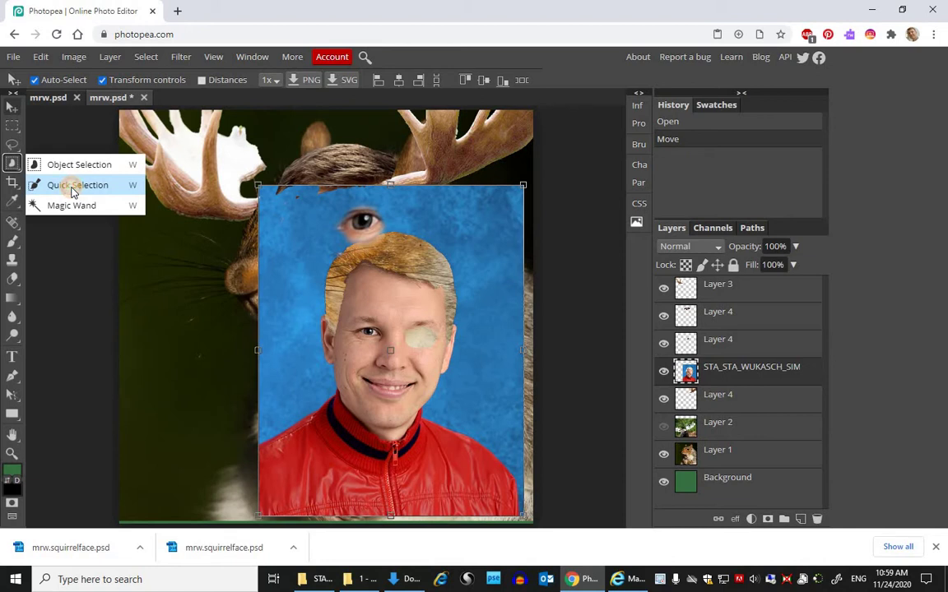
pyautogui.moveTo(70, 189)
pyautogui.mouseDown()
pyautogui.moveTo(74, 205)
pyautogui.moveTo(89, 207)
pyautogui.mouseUp()
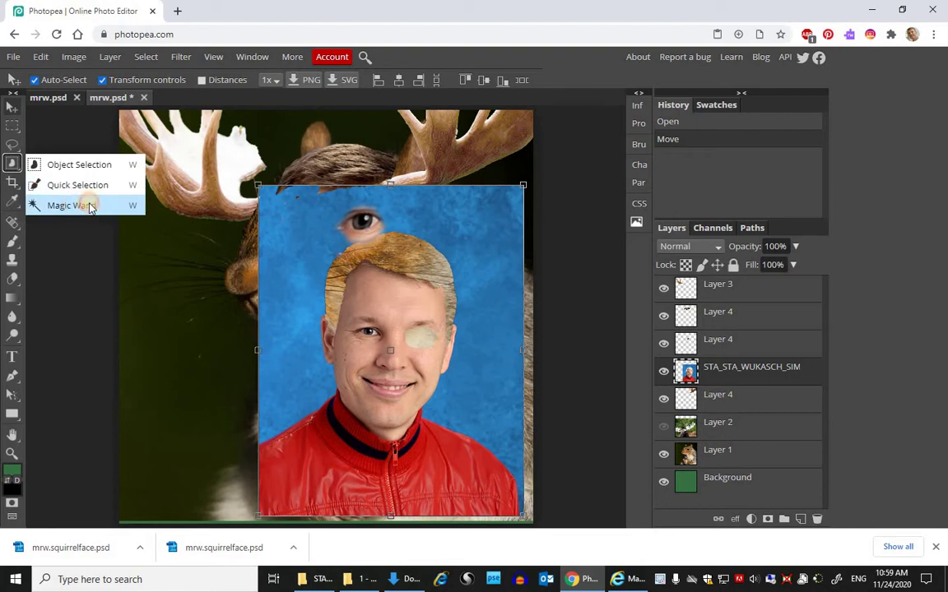
pyautogui.click(73, 206)
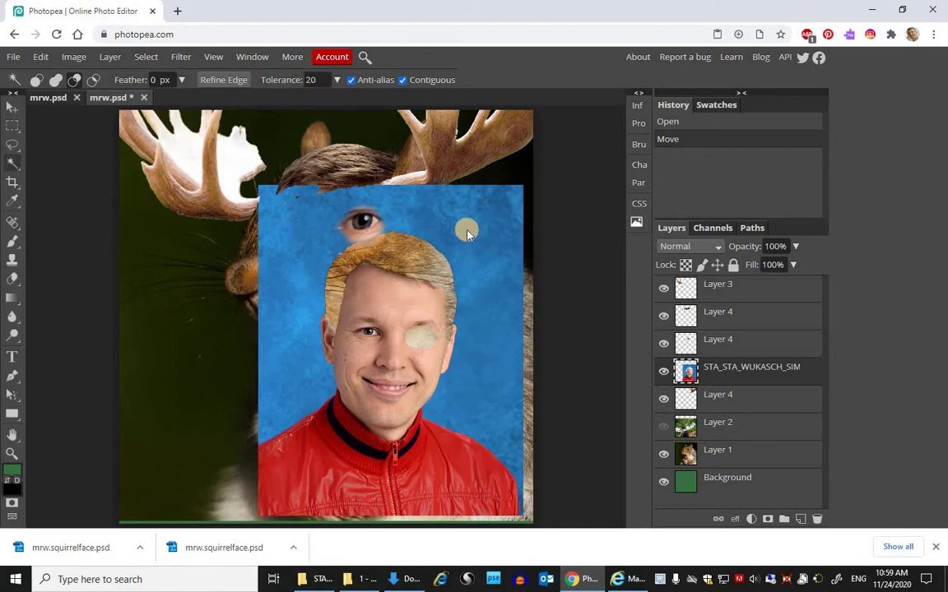
# Step: Select the portrait's blue background at Tolerance 50, add leftover blue spots, and delete it
pyautogui.click(495, 392)
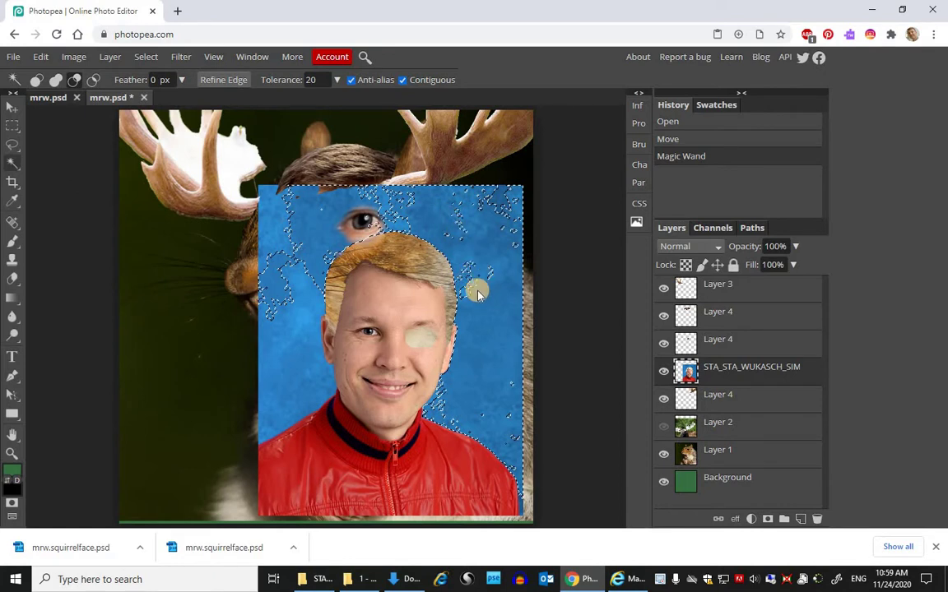
pyautogui.click(435, 185)
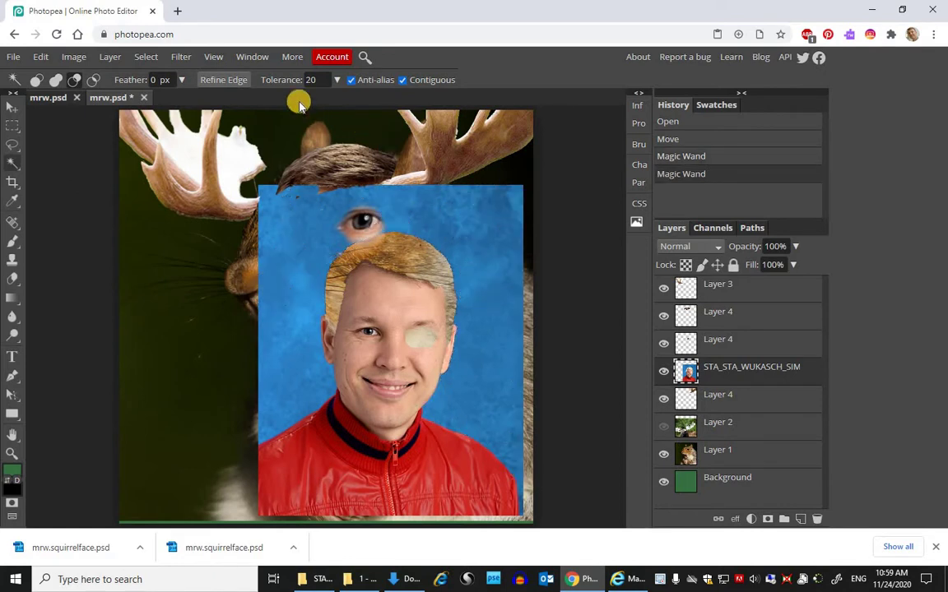
pyautogui.moveTo(274, 81); pyautogui.dragTo(283, 83)
pyautogui.click(496, 311)
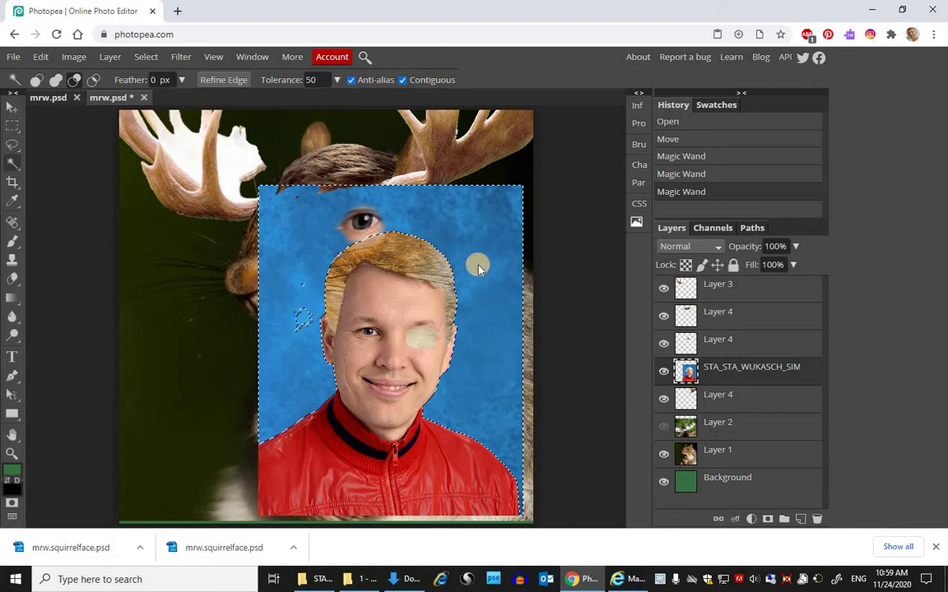
pyautogui.click(56, 80)
pyautogui.click(303, 330)
pyautogui.click(301, 332)
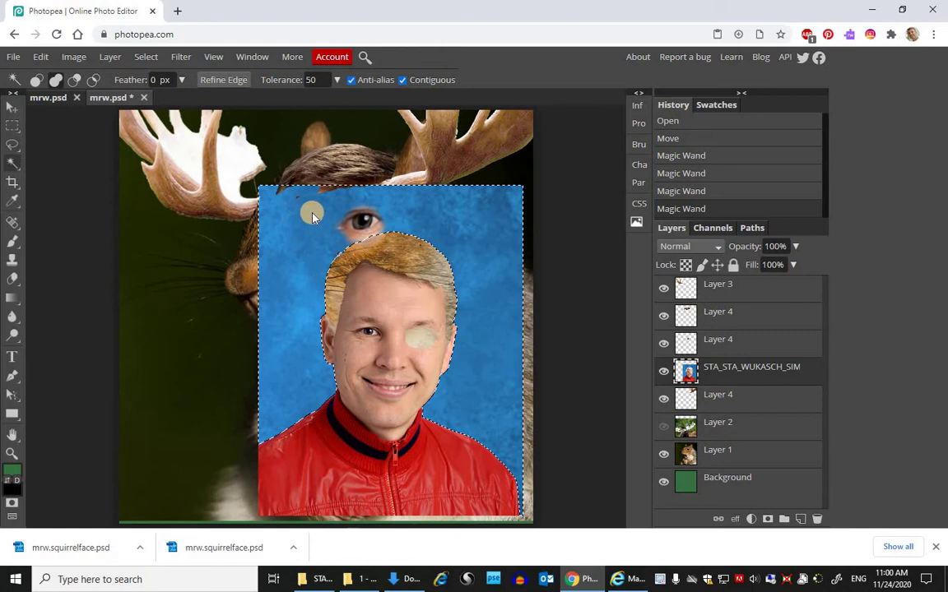
pyautogui.press('Delete')
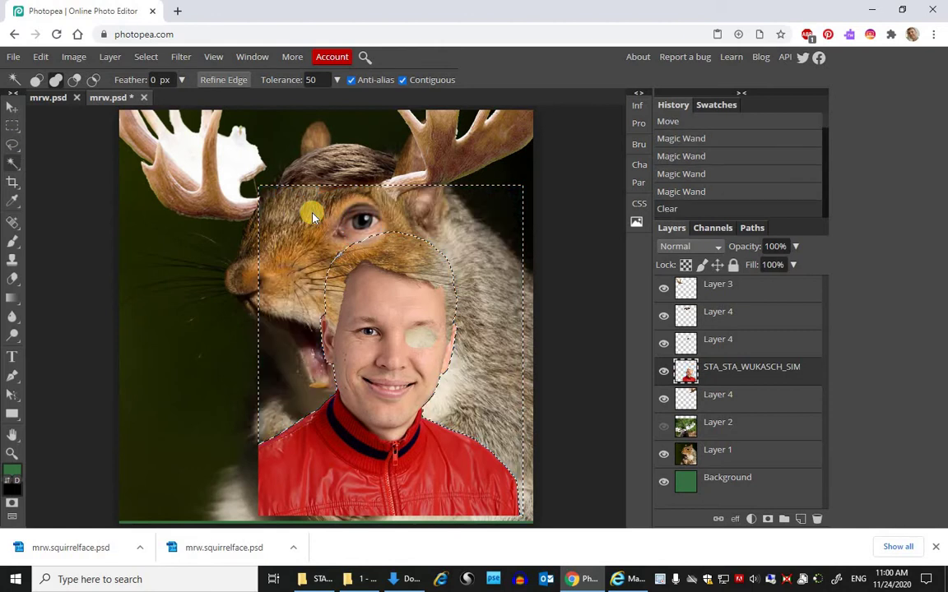
# Step: Paste the copy as a new layer and move it up and to the left
pyautogui.hotkey('ctrl', 'v')
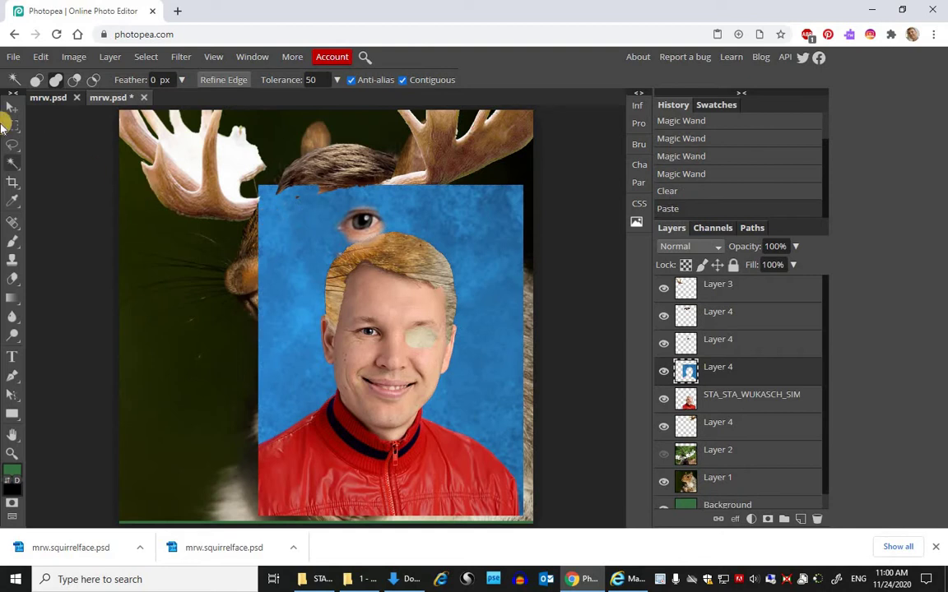
pyautogui.click(14, 107)
pyautogui.moveTo(485, 239); pyautogui.dragTo(346, 200)
# Step: Set the pasted blue layer's input levels to 11, 0.76 and 243 in Levels
pyautogui.click(74, 57)
pyautogui.moveTo(86, 79)
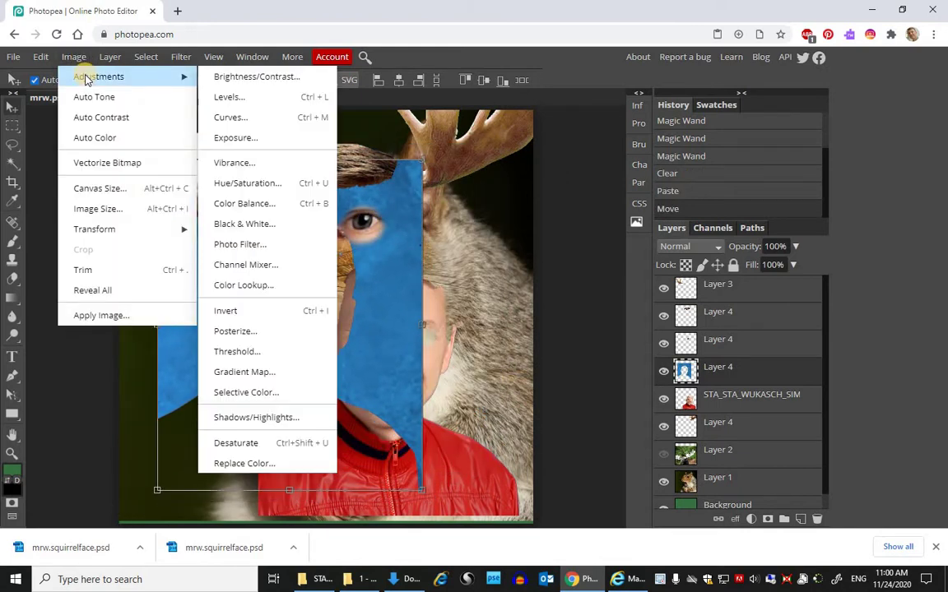
pyautogui.click(268, 99)
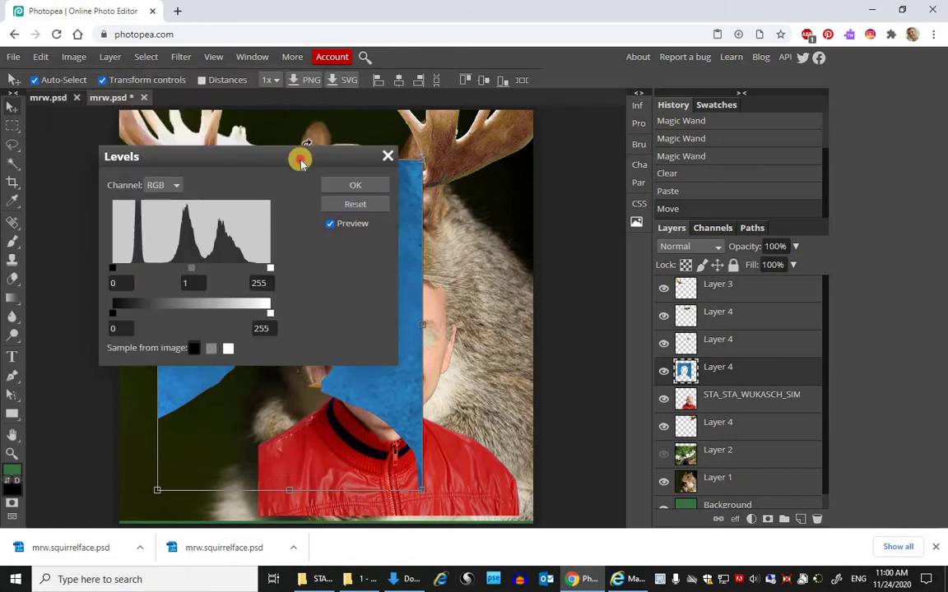
pyautogui.moveTo(300, 156); pyautogui.dragTo(691, 176)
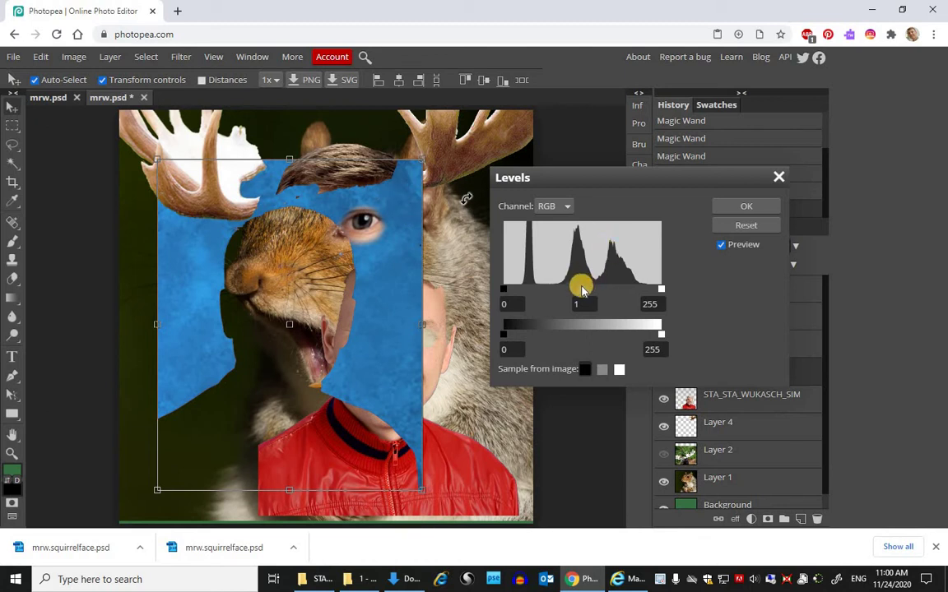
pyautogui.moveTo(581, 288)
pyautogui.mouseDown()
pyautogui.moveTo(562, 288)
pyautogui.moveTo(584, 288)
pyautogui.mouseUp()
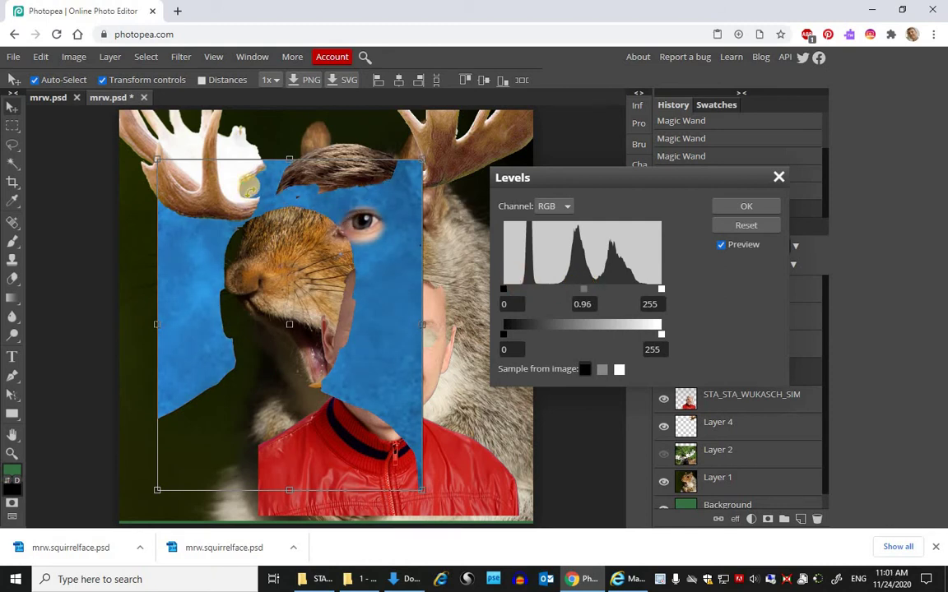
pyautogui.moveTo(505, 292)
pyautogui.mouseDown()
pyautogui.moveTo(531, 288)
pyautogui.moveTo(503, 289)
pyautogui.mouseUp()
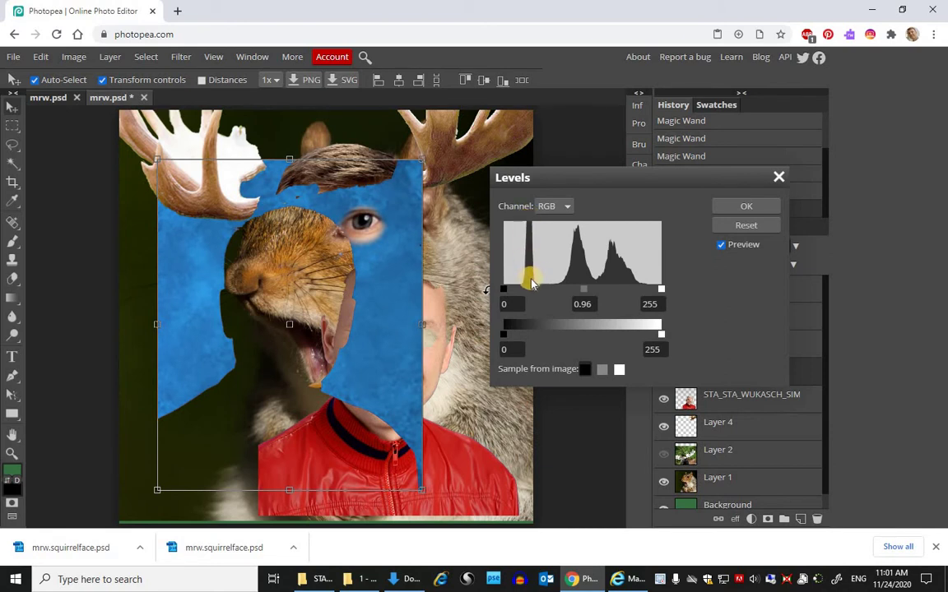
pyautogui.moveTo(659, 290); pyautogui.dragTo(566, 287)
pyautogui.moveTo(505, 292)
pyautogui.mouseDown()
pyautogui.moveTo(520, 290)
pyautogui.moveTo(510, 290)
pyautogui.mouseUp()
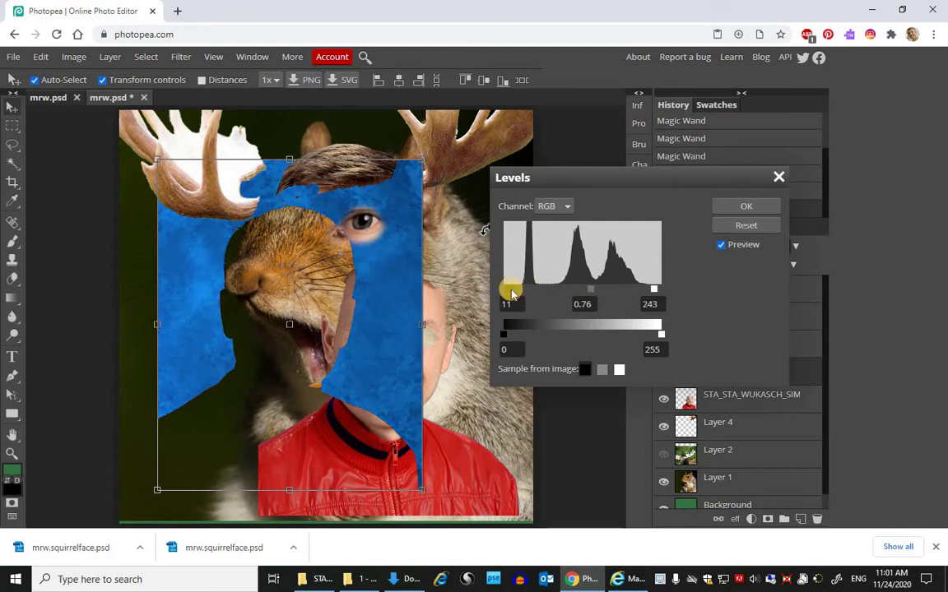
# Step: Apply the Levels change and shift the layer's hue to -95 in Hue/Saturation
pyautogui.click(735, 212)
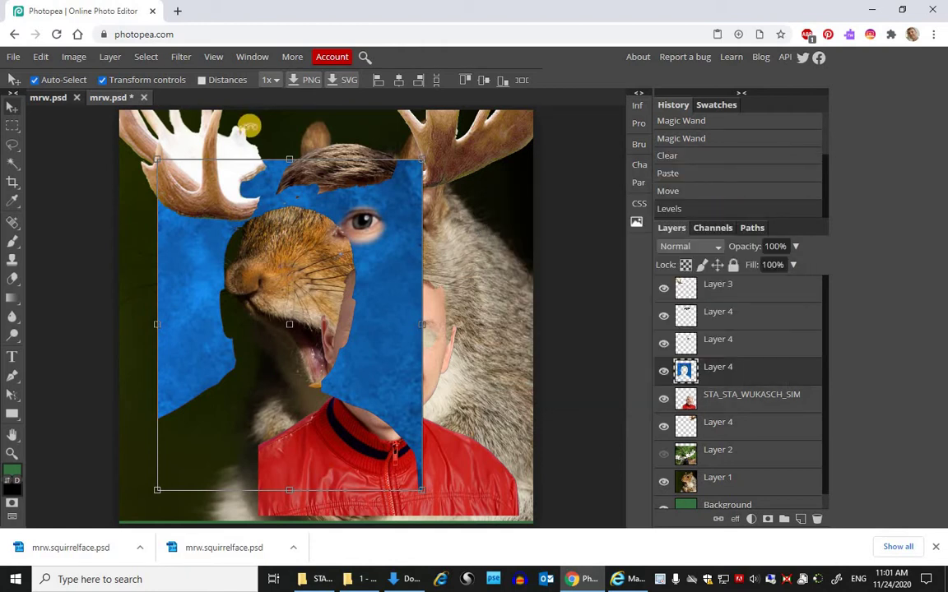
pyautogui.click(73, 57)
pyautogui.moveTo(111, 78)
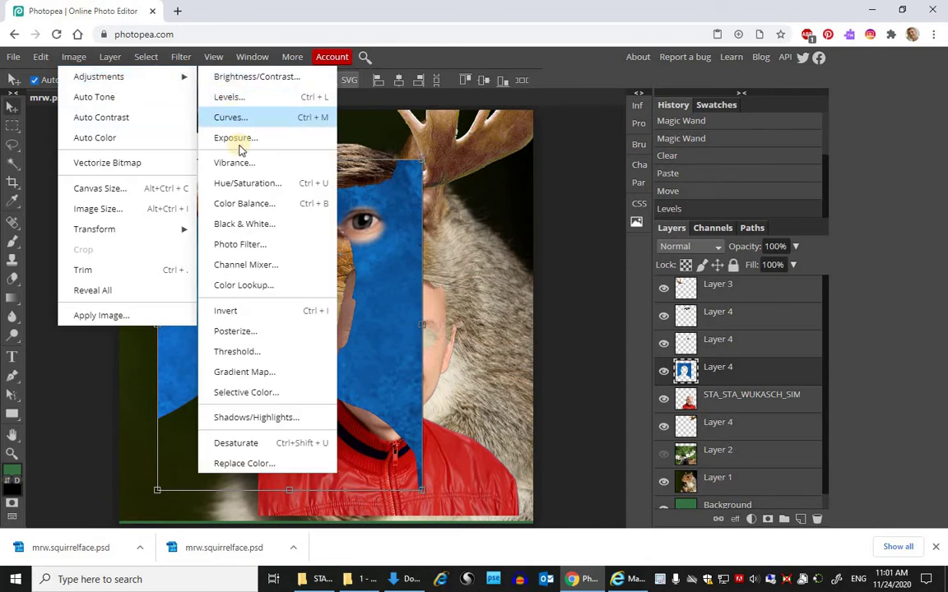
pyautogui.click(249, 185)
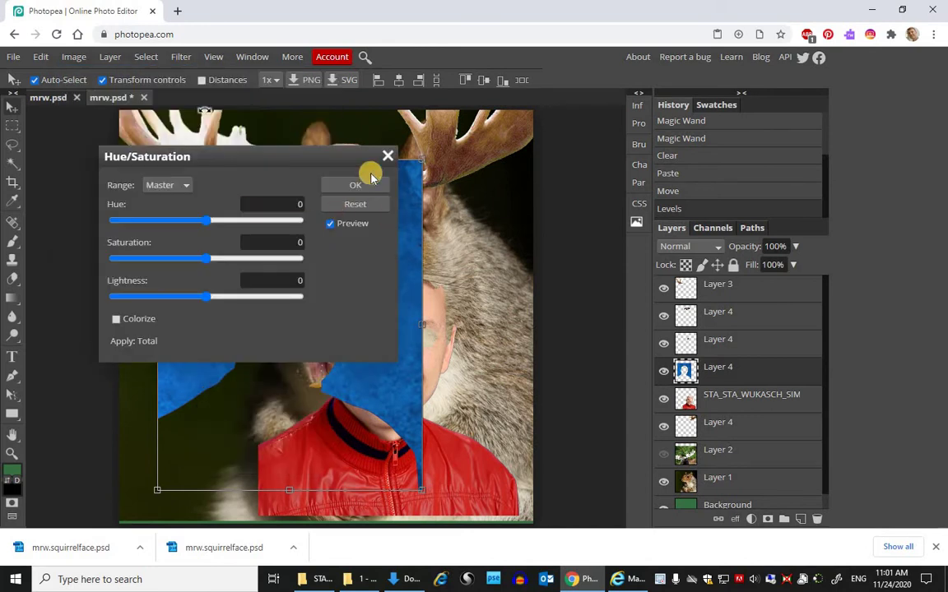
pyautogui.moveTo(294, 157); pyautogui.dragTo(682, 215)
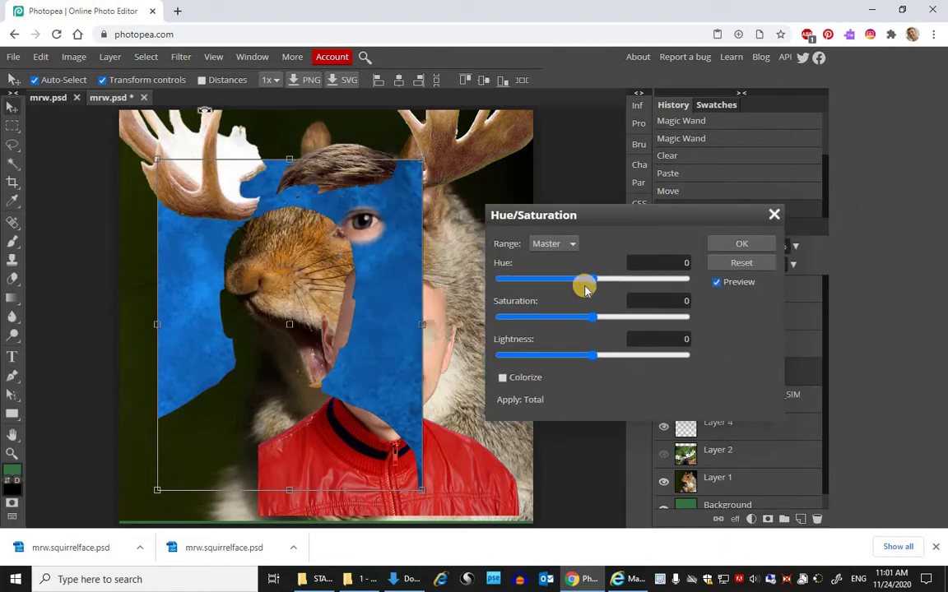
pyautogui.moveTo(588, 281); pyautogui.dragTo(546, 281)
pyautogui.moveTo(594, 319); pyautogui.dragTo(520, 355)
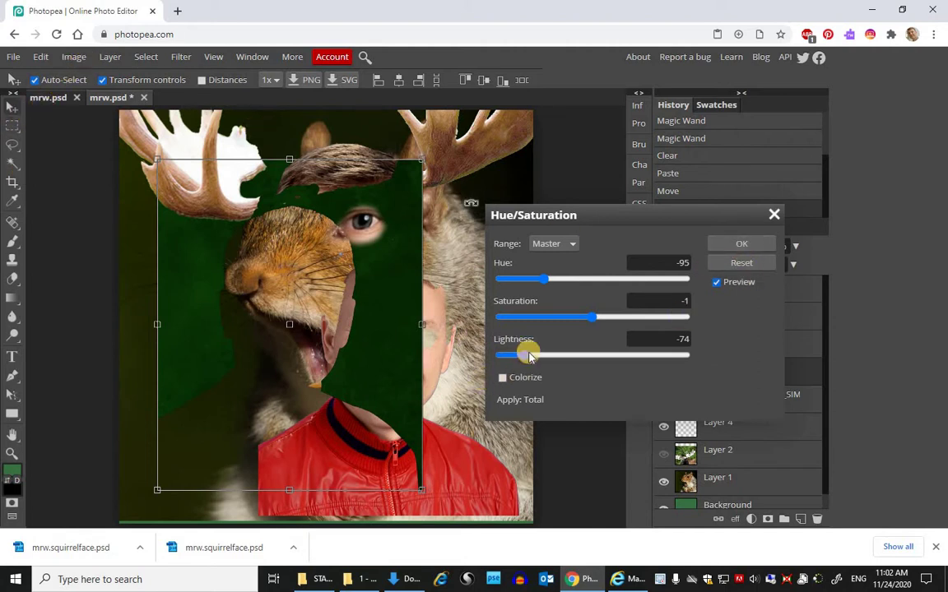
# Step: Reset lightness to 0, enable Colorize, confirm, then delete the recoloured layer
pyautogui.moveTo(525, 355); pyautogui.dragTo(592, 355)
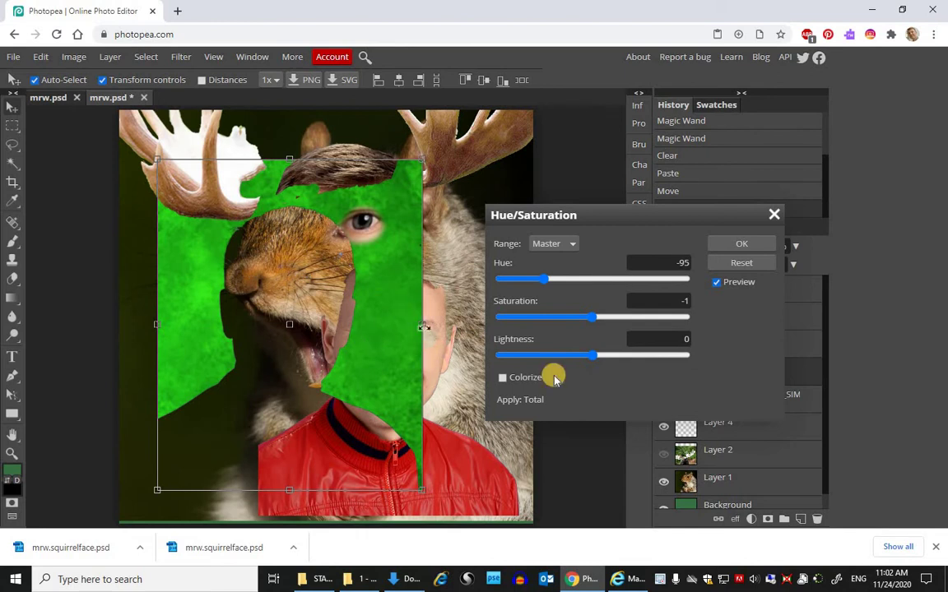
pyautogui.click(503, 380)
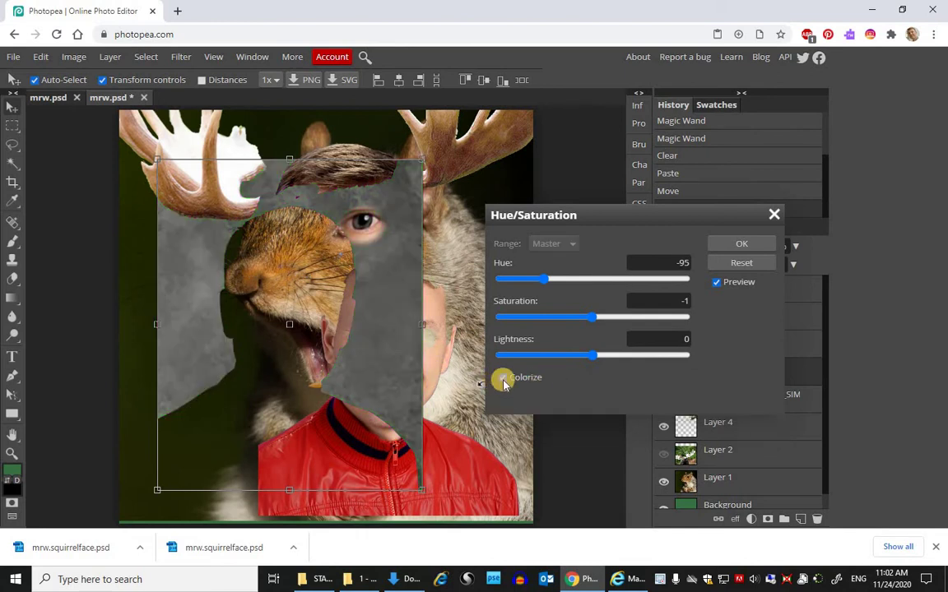
pyautogui.press('Return')
pyautogui.moveTo(690, 363); pyautogui.dragTo(817, 519)
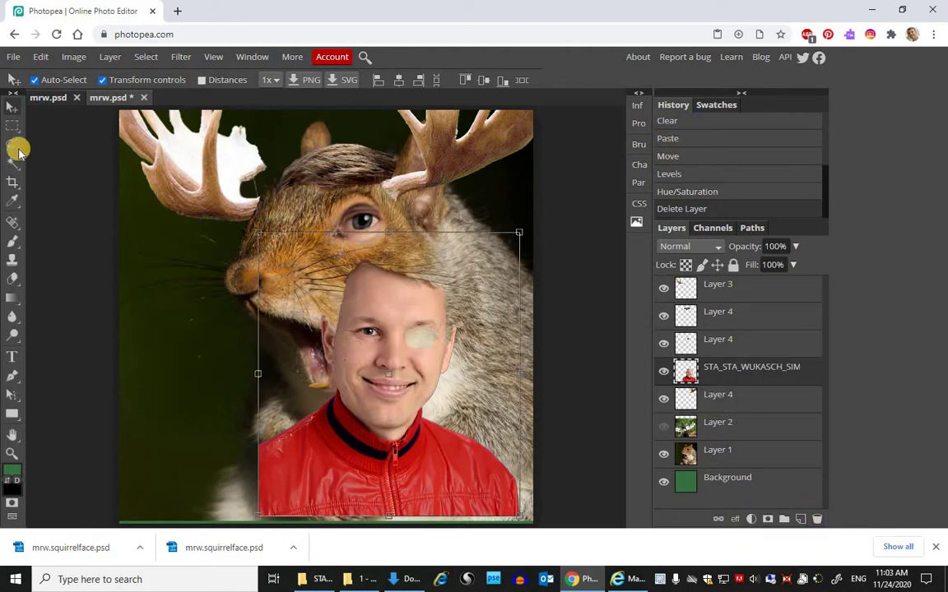
# Step: Zoom in and pan to centre the man's face
pyautogui.click(362, 344)
pyautogui.click(431, 396)
pyautogui.moveTo(444, 402); pyautogui.dragTo(365, 244)
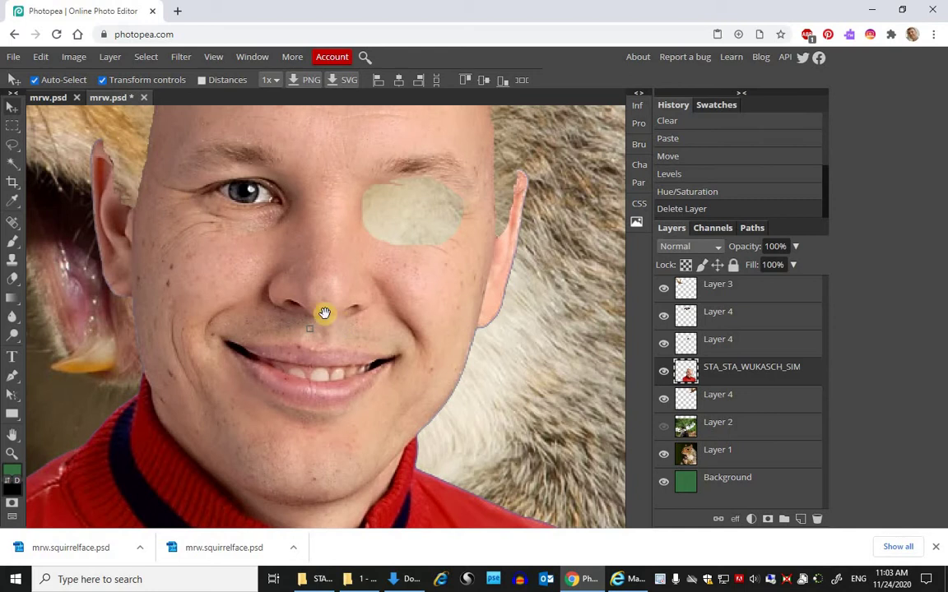
pyautogui.hscroll(-5, 121, 285)
pyautogui.hscroll(5, 120, 285)
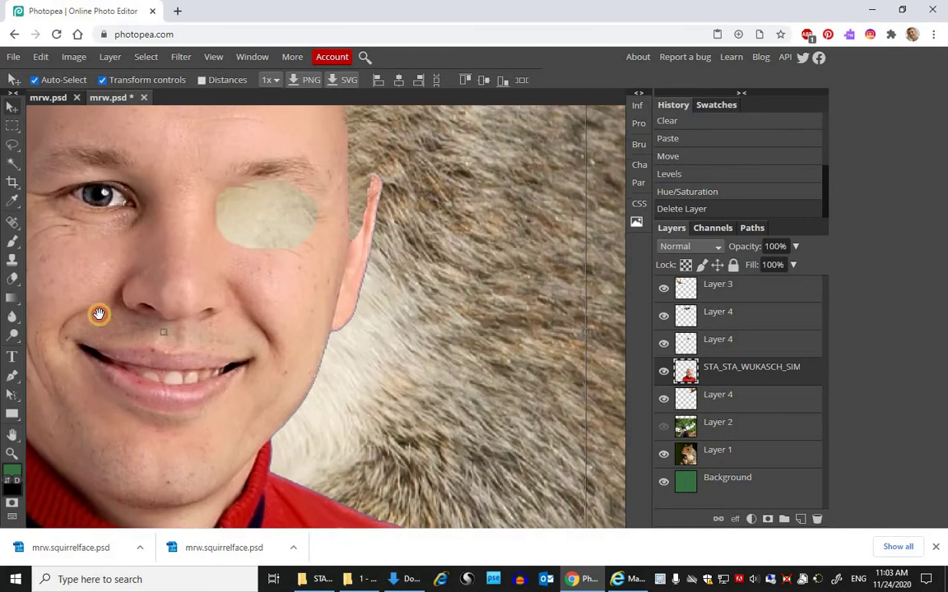
pyautogui.scroll(3, 415, 266)
pyautogui.scroll(-3, 423, 147)
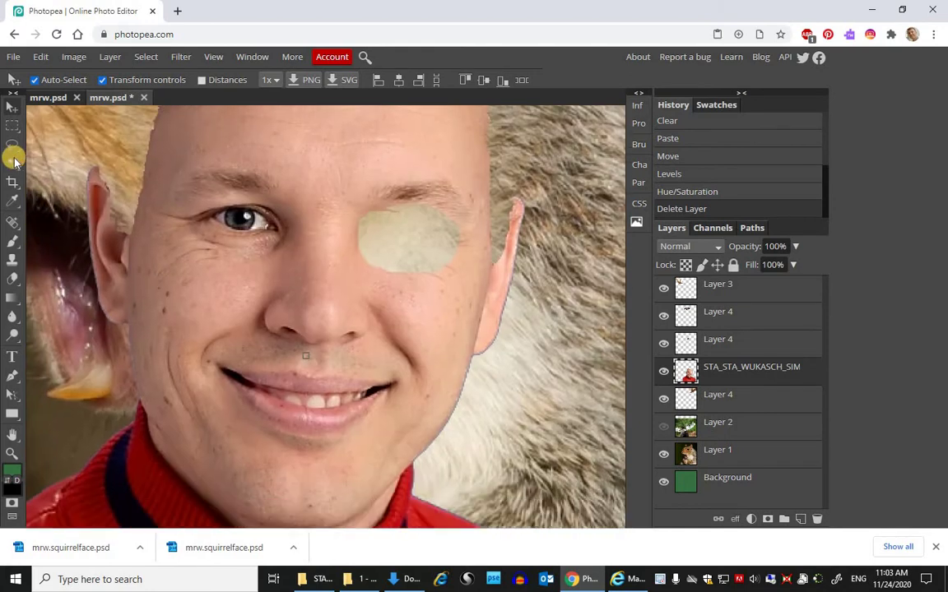
# Step: Lasso the nose with 8 px feather, clear it, and paste it as a new layer
pyautogui.rightClick(11, 145)
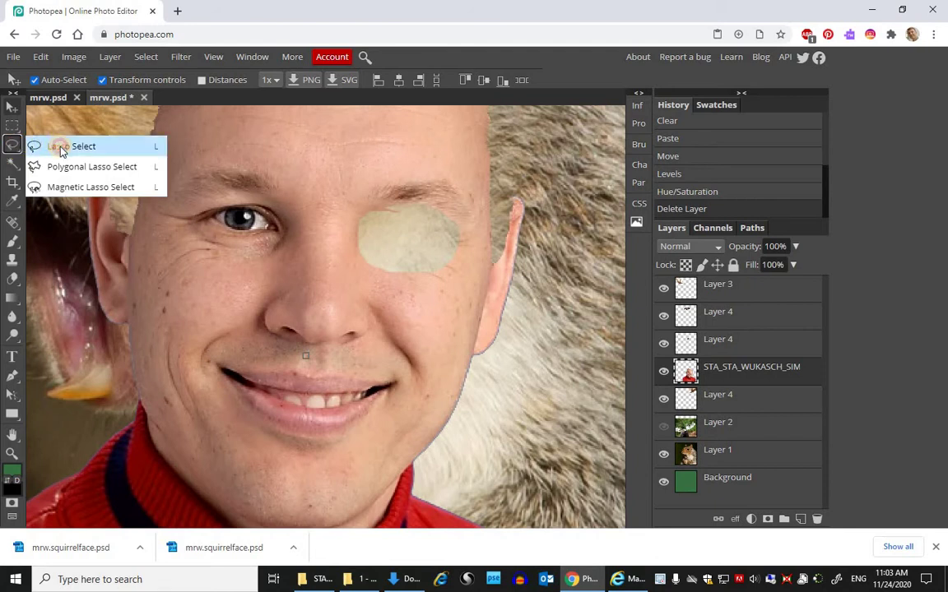
pyautogui.click(278, 339)
pyautogui.press('l')
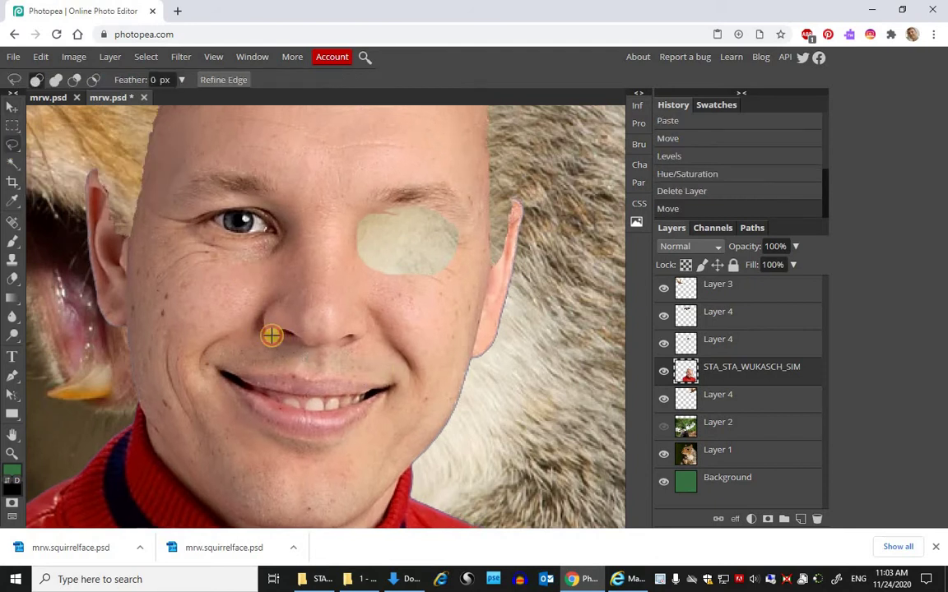
pyautogui.moveTo(265, 330)
pyautogui.mouseDown()
pyautogui.moveTo(268, 310)
pyautogui.moveTo(292, 289)
pyautogui.moveTo(331, 282)
pyautogui.moveTo(366, 325)
pyautogui.moveTo(323, 343)
pyautogui.moveTo(268, 334)
pyautogui.mouseUp()
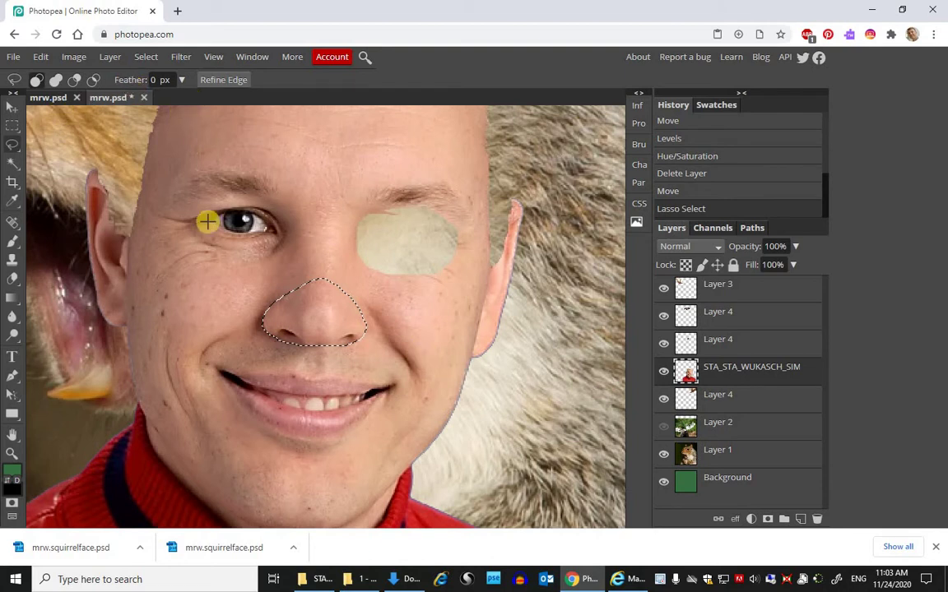
pyautogui.click(223, 80)
pyautogui.click(933, 87)
pyautogui.moveTo(130, 80); pyautogui.dragTo(140, 97)
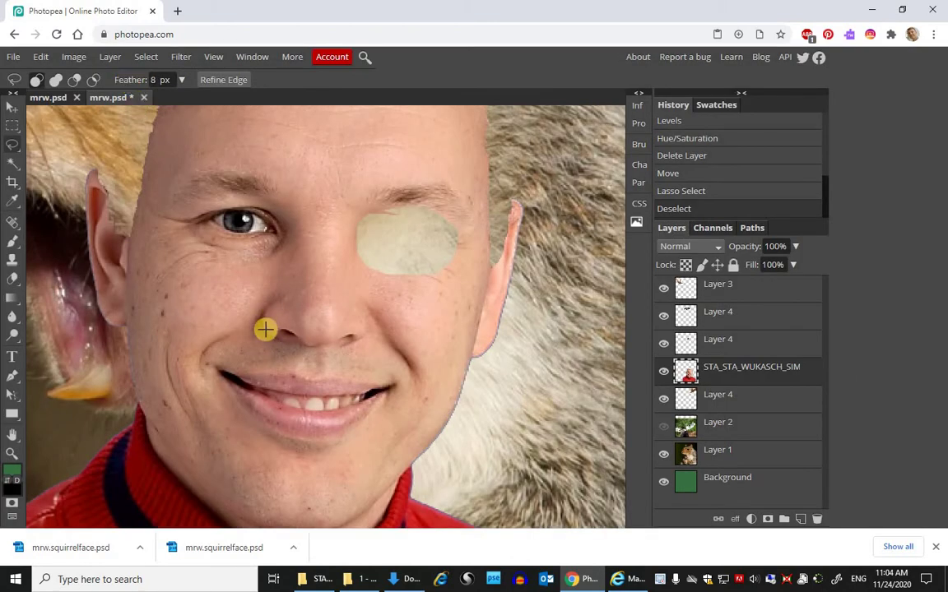
pyautogui.moveTo(263, 330)
pyautogui.mouseDown()
pyautogui.moveTo(266, 304)
pyautogui.moveTo(316, 280)
pyautogui.moveTo(366, 327)
pyautogui.moveTo(338, 344)
pyautogui.moveTo(262, 333)
pyautogui.mouseUp()
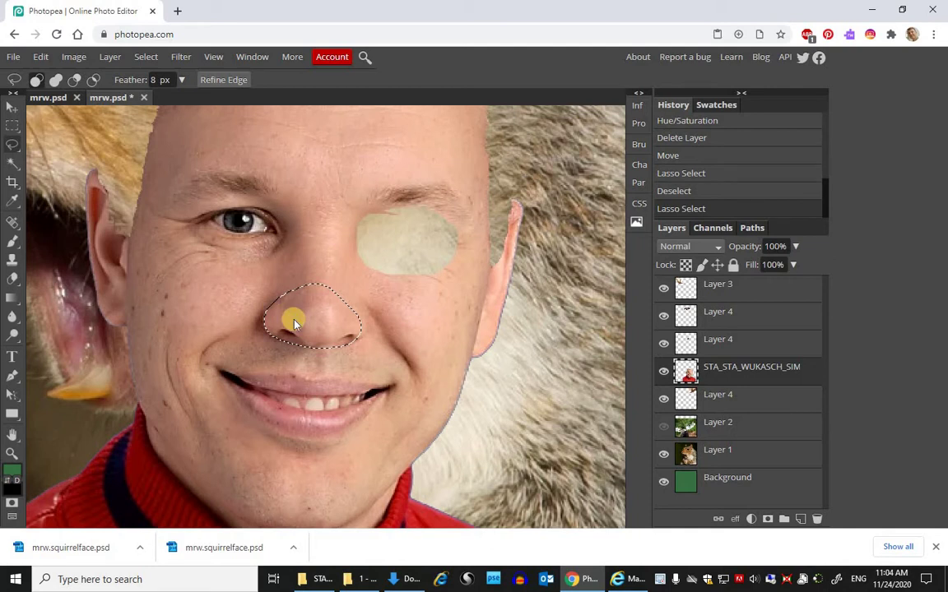
pyautogui.press('Delete')
pyautogui.hotkey('ctrl', 'v')
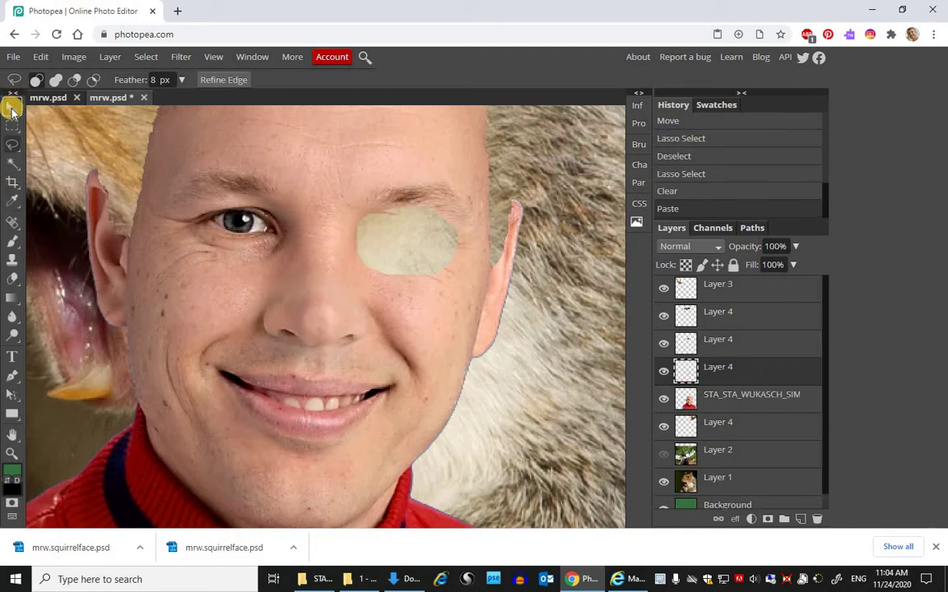
# Step: Move the cut-out nose piece onto the squirrel's snout
pyautogui.moveTo(299, 326); pyautogui.dragTo(83, 243)
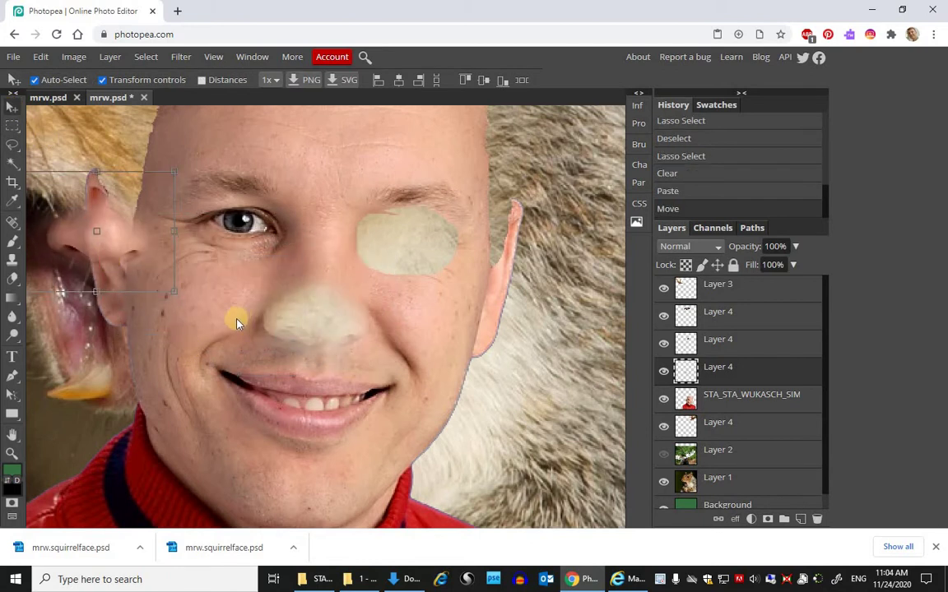
pyautogui.scroll(-3, 234, 317)
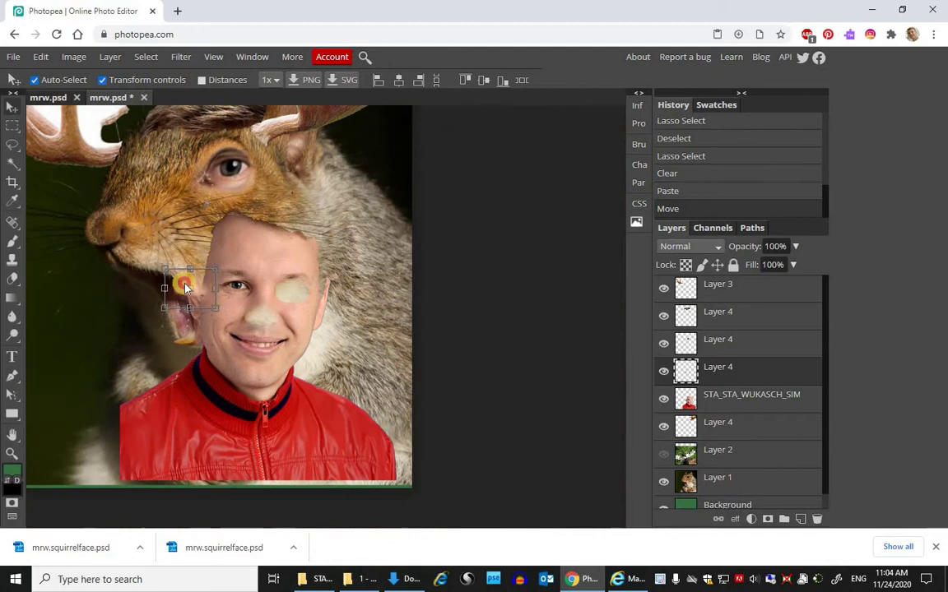
pyautogui.moveTo(154, 271); pyautogui.dragTo(104, 230)
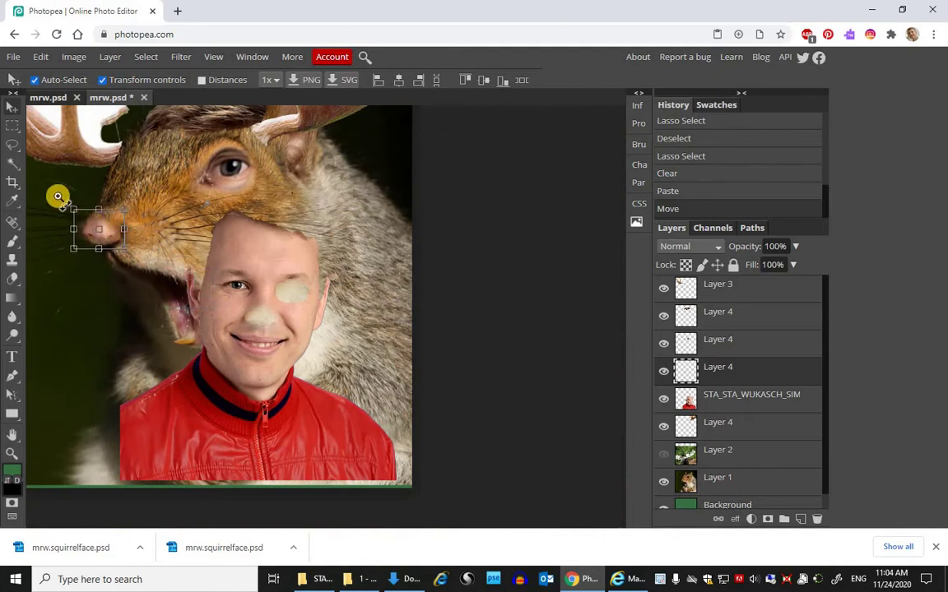
pyautogui.scroll(5, 58, 196)
pyautogui.scroll(-2, 134, 236)
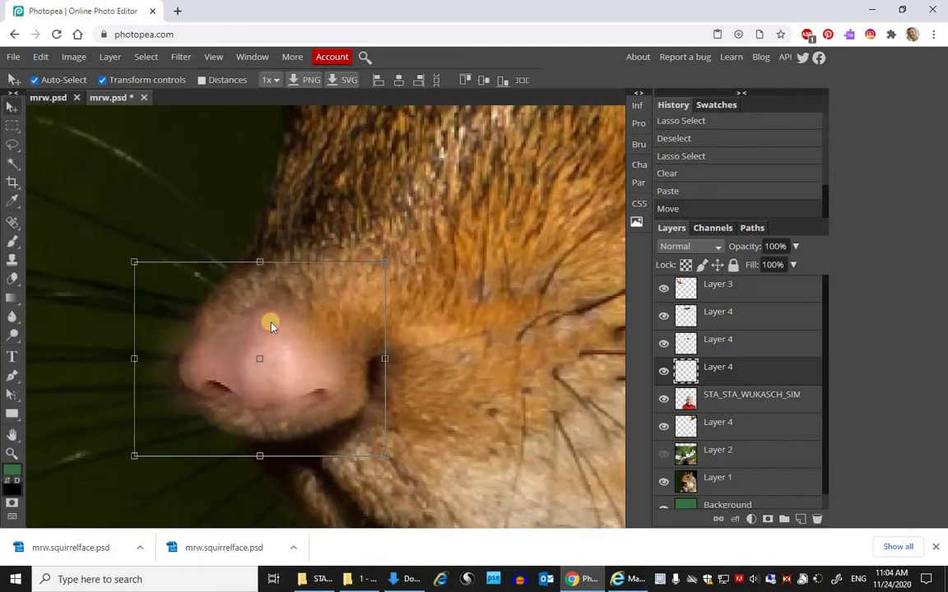
pyautogui.scroll(2, 275, 356)
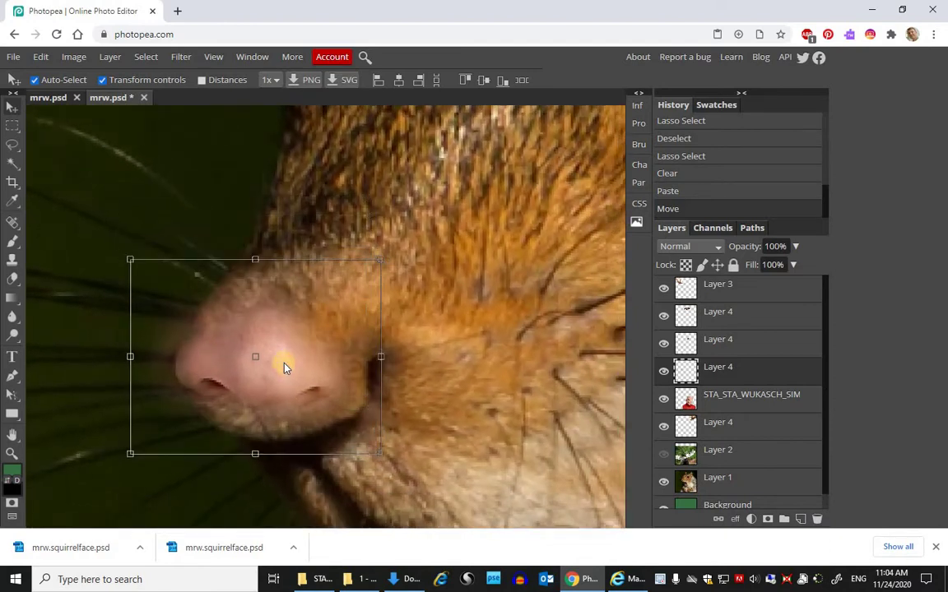
pyautogui.scroll(-2, 283, 373)
pyautogui.moveTo(274, 375); pyautogui.dragTo(57, 339)
# Step: Flip the nose horizontally at 89.66% width, reposition it over the snout, and commit
pyautogui.moveTo(202, 330); pyautogui.dragTo(62, 321)
pyautogui.click(41, 56)
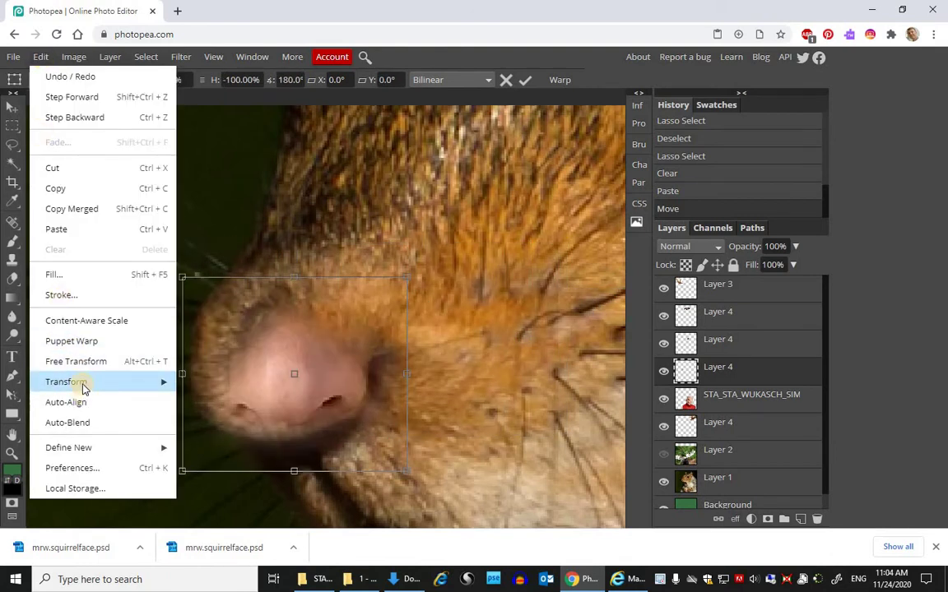
pyautogui.moveTo(83, 389)
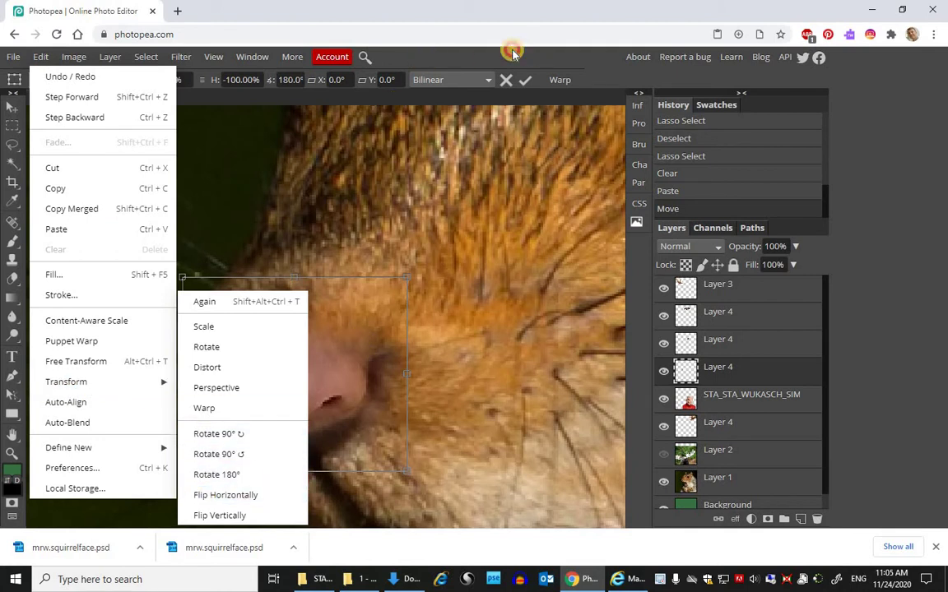
pyautogui.click(442, 61)
pyautogui.moveTo(260, 391)
pyautogui.mouseDown()
pyautogui.moveTo(266, 383)
pyautogui.moveTo(230, 382)
pyautogui.moveTo(244, 381)
pyautogui.mouseUp()
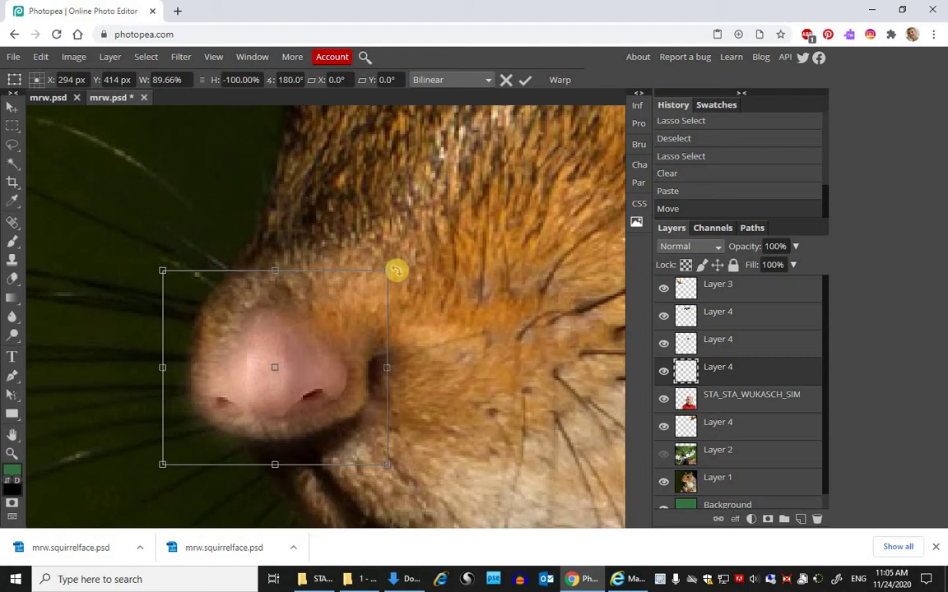
pyautogui.click(525, 81)
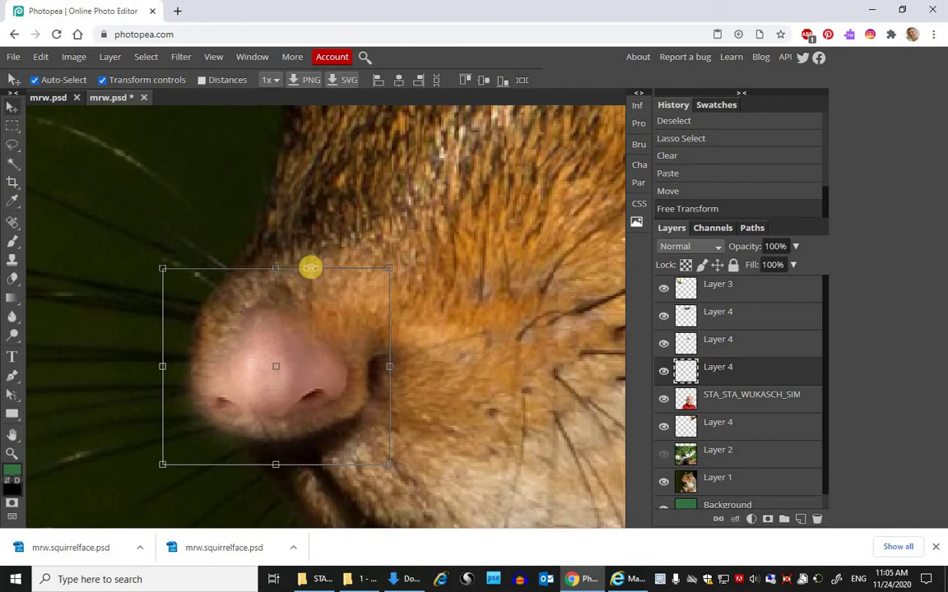
# Step: Skew, rotate about -103.5° and enlarge the nose around the snout, then commit
pyautogui.click(102, 81)
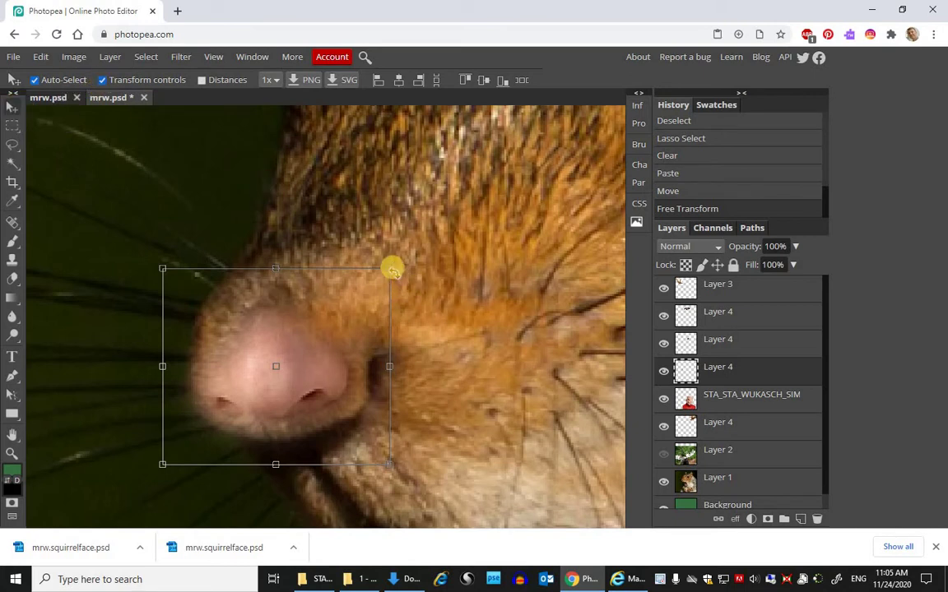
pyautogui.moveTo(389, 269); pyautogui.dragTo(389, 216)
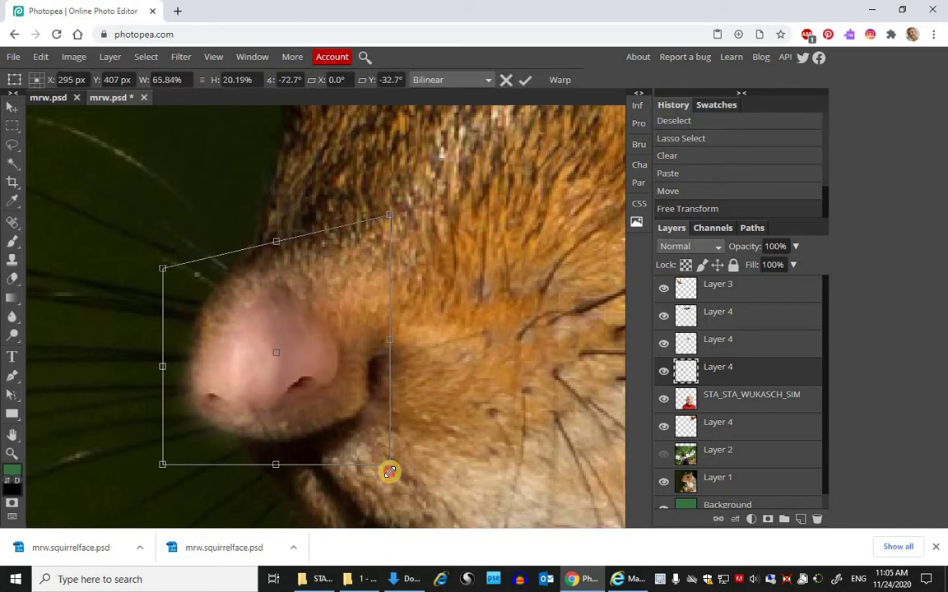
pyautogui.moveTo(389, 486)
pyautogui.mouseDown()
pyautogui.moveTo(392, 511)
pyautogui.moveTo(392, 459)
pyautogui.moveTo(391, 476)
pyautogui.mouseUp()
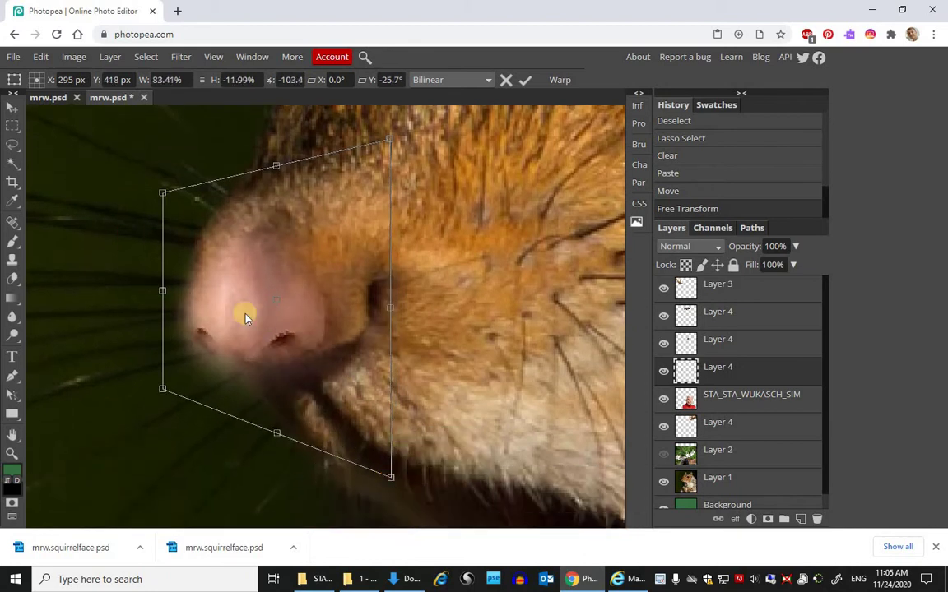
pyautogui.moveTo(233, 299); pyautogui.dragTo(206, 244)
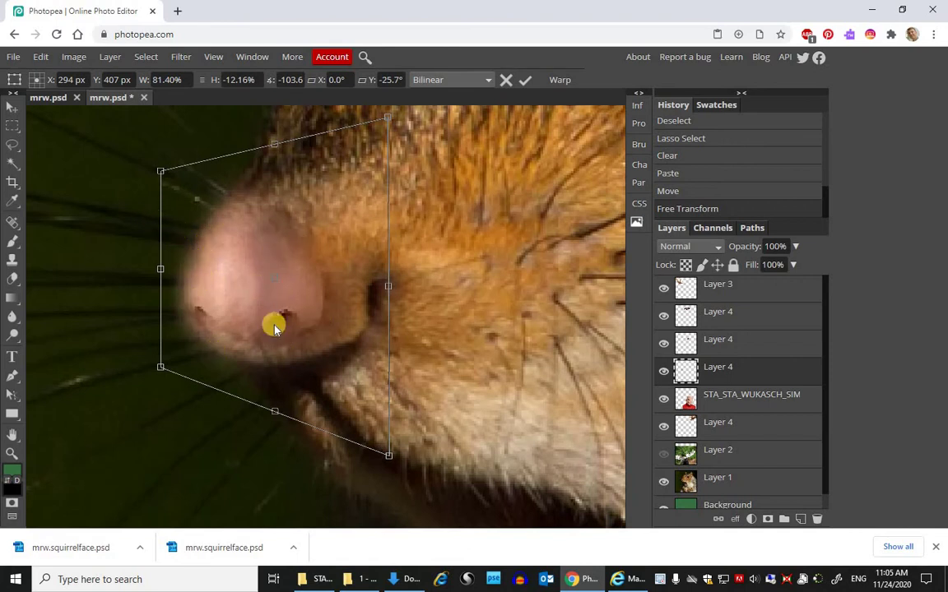
pyautogui.moveTo(244, 290)
pyautogui.mouseDown()
pyautogui.moveTo(237, 281)
pyautogui.moveTo(238, 297)
pyautogui.mouseUp()
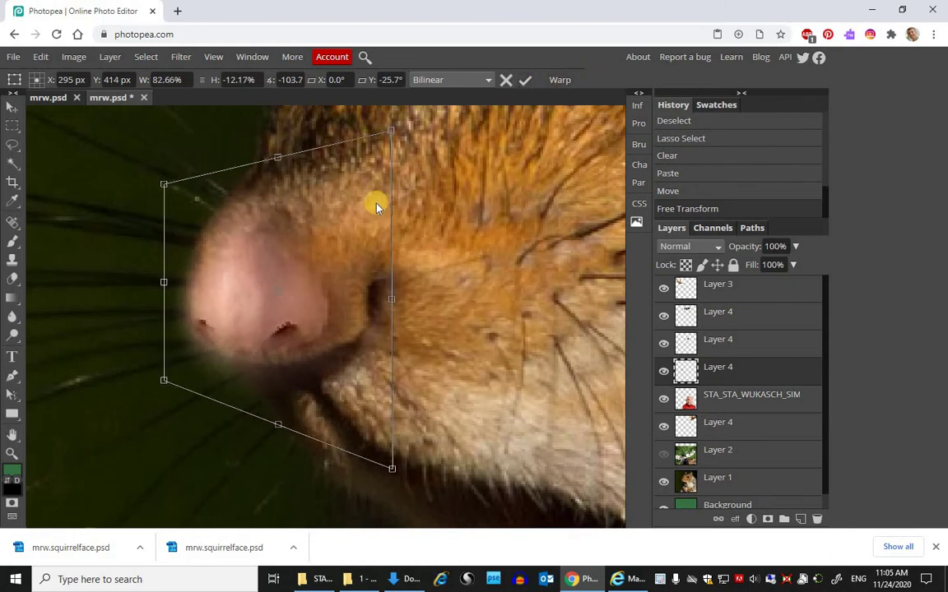
pyautogui.scroll(-5, 376, 206)
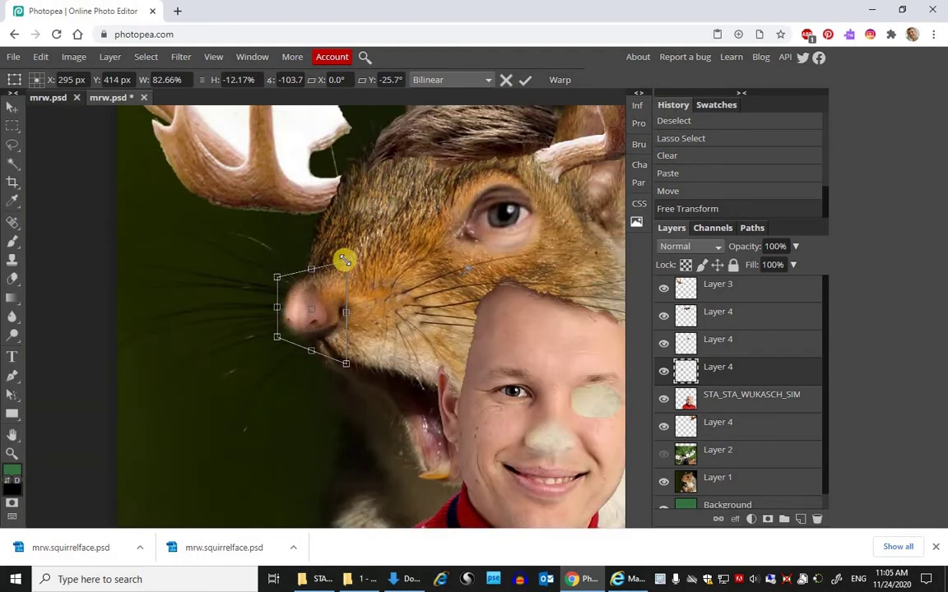
pyautogui.moveTo(344, 260); pyautogui.dragTo(394, 212)
pyautogui.moveTo(364, 301); pyautogui.dragTo(359, 308)
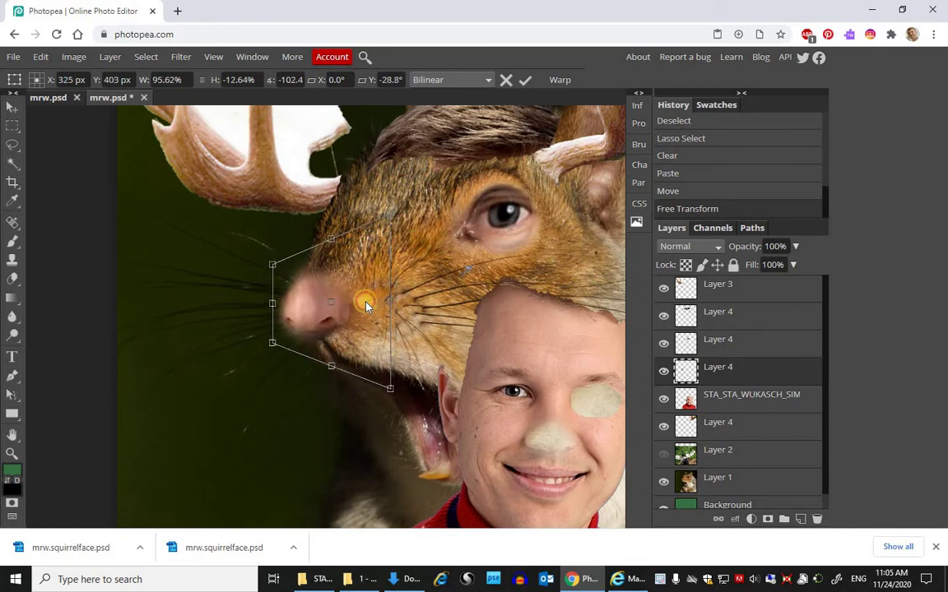
pyautogui.moveTo(397, 409); pyautogui.dragTo(390, 418)
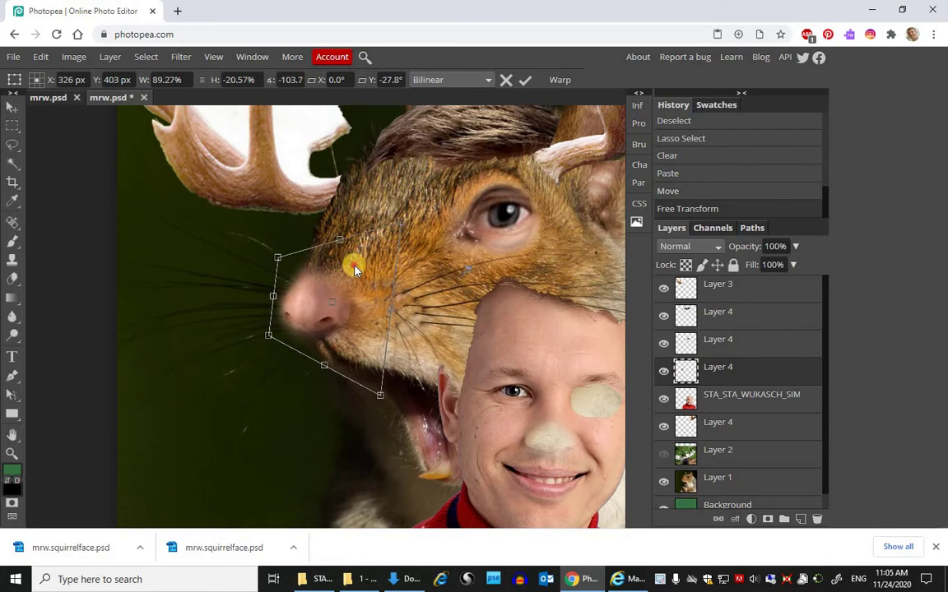
pyautogui.click(523, 82)
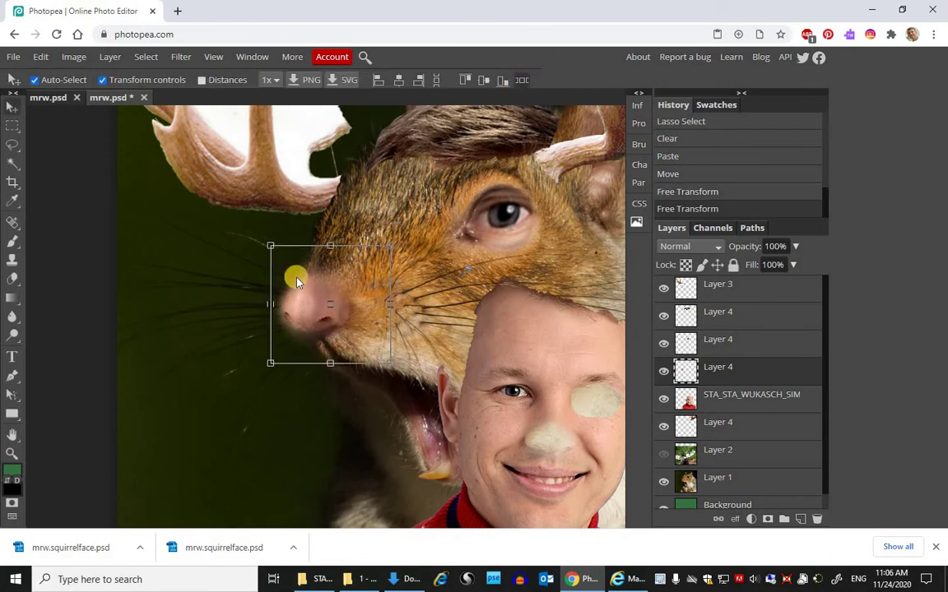
# Step: Bring the squirrel's whole nose into view and switch to the Eraser tool
pyautogui.click(268, 267)
pyautogui.scroll(5, 306, 311)
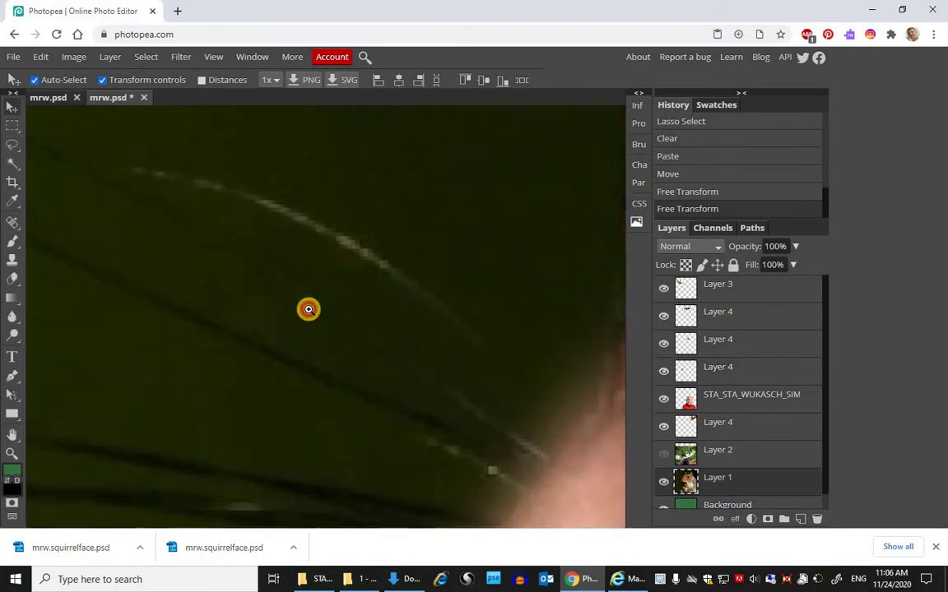
pyautogui.scroll(-3, 336, 224)
pyautogui.moveTo(327, 290); pyautogui.dragTo(367, 259)
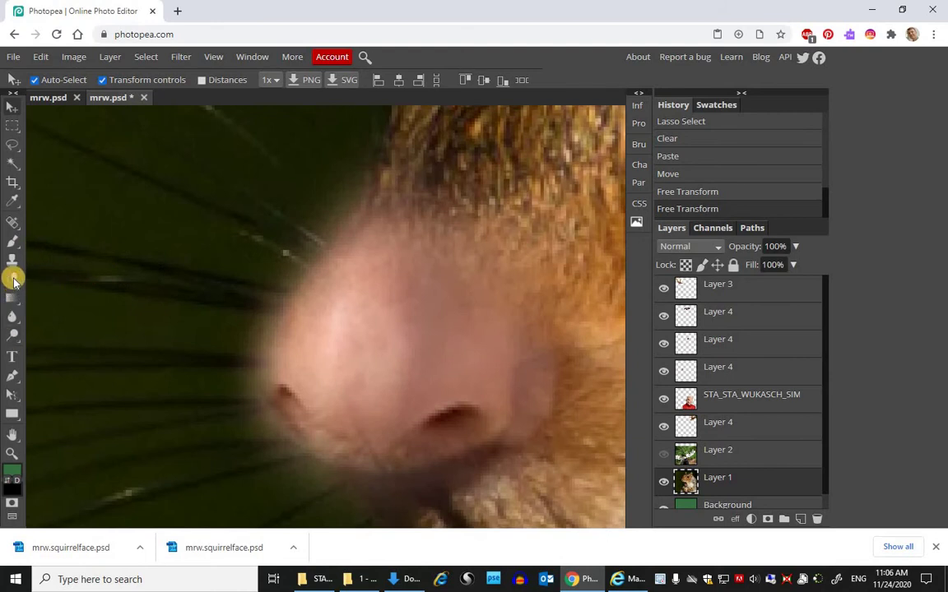
pyautogui.click(13, 280)
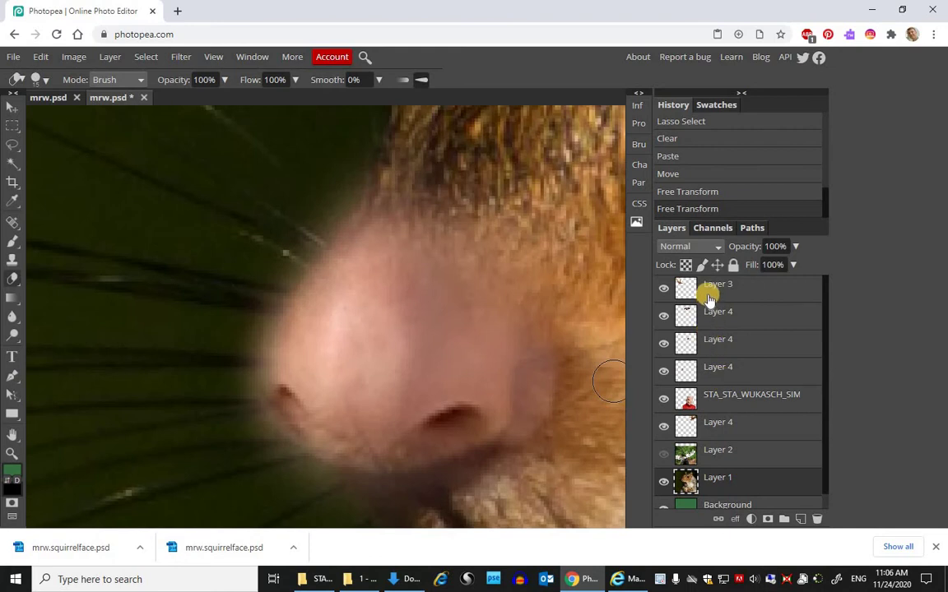
# Step: Check the pasted Layer 4 by toggling its visibility, then rename it 'nose'
pyautogui.click(675, 372)
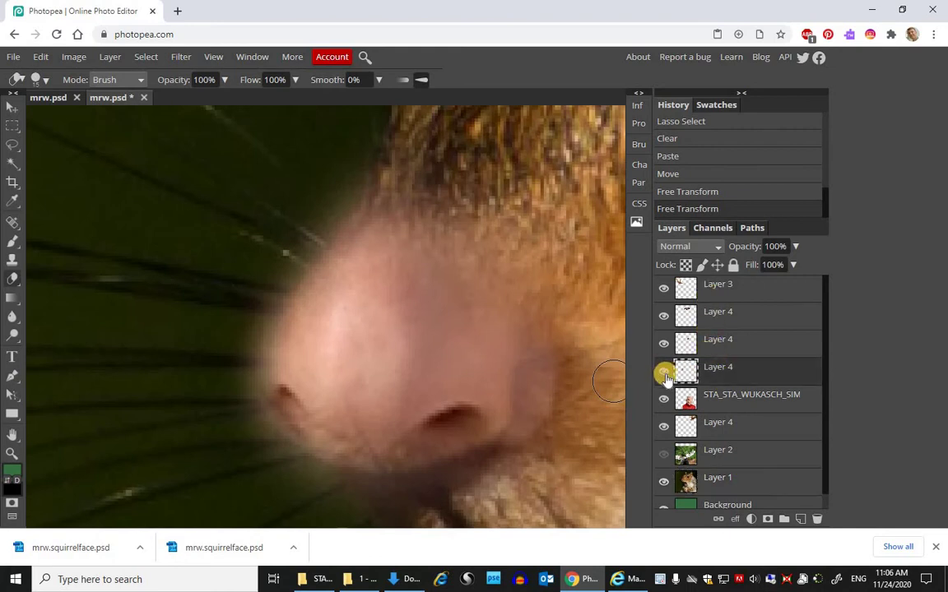
pyautogui.click(664, 373)
pyautogui.click(663, 373)
pyautogui.click(663, 372)
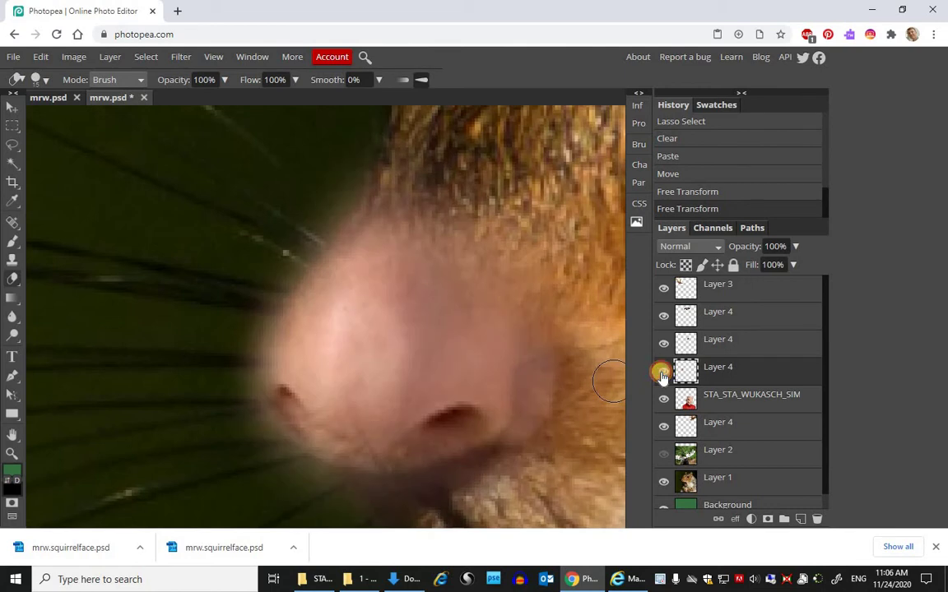
pyautogui.doubleClick(720, 370)
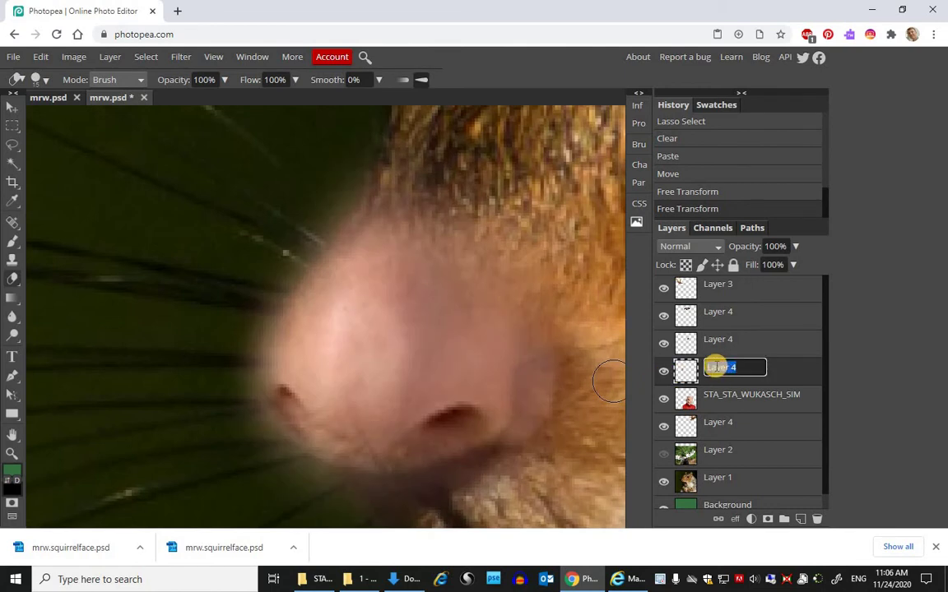
pyautogui.press('Return')
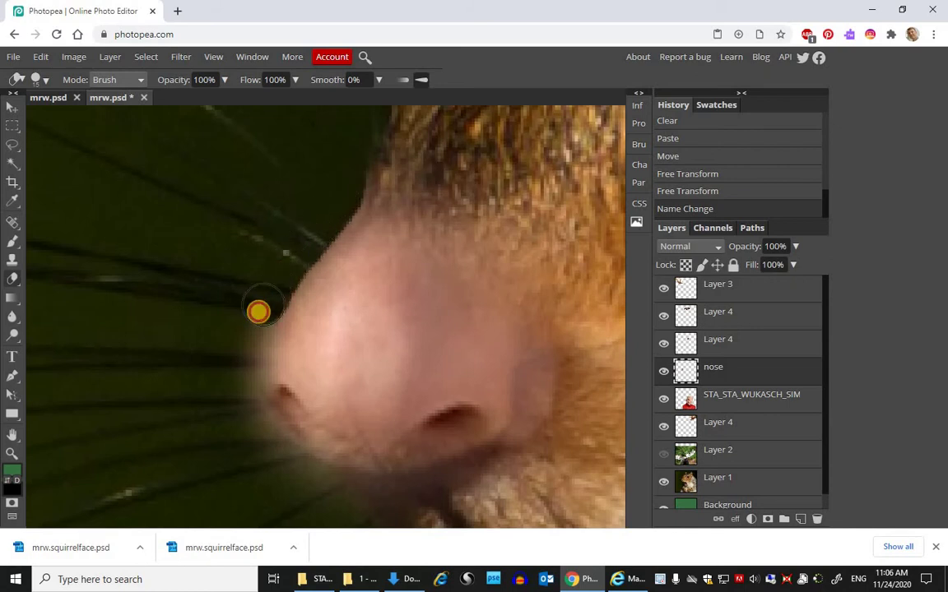
pyautogui.moveTo(248, 340)
pyautogui.mouseDown()
pyautogui.moveTo(243, 396)
pyautogui.moveTo(278, 445)
pyautogui.moveTo(359, 493)
pyautogui.moveTo(420, 503)
pyautogui.mouseUp()
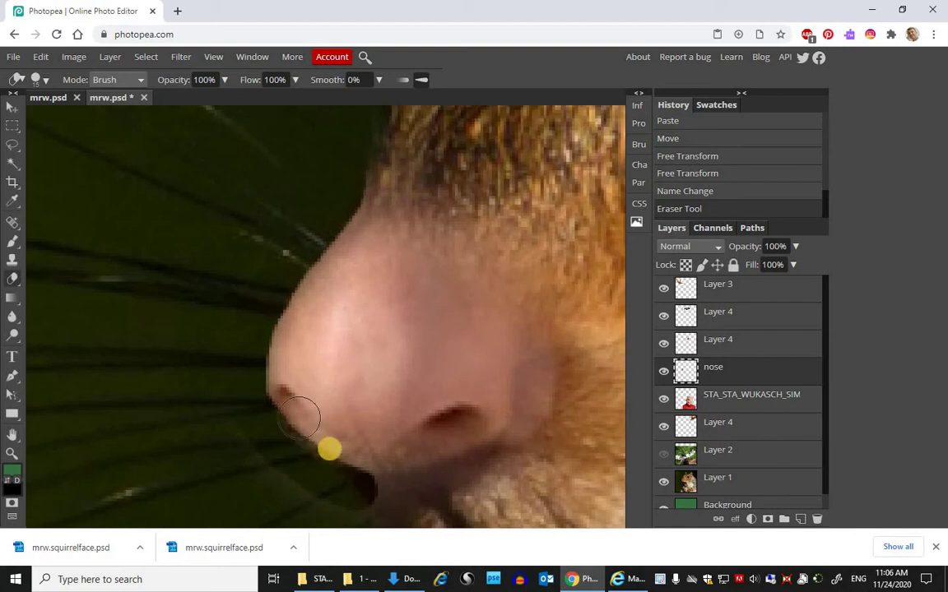
pyautogui.hotkey('ctrl', 'z')
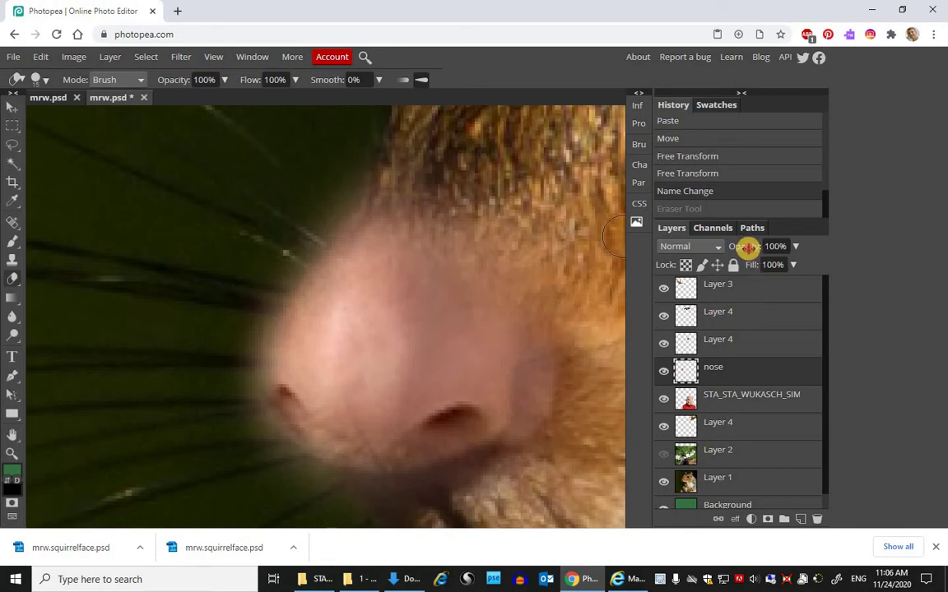
# Step: Fade the nose layer to about a third opacity and erase along its left edge
pyautogui.moveTo(746, 247); pyautogui.dragTo(692, 259)
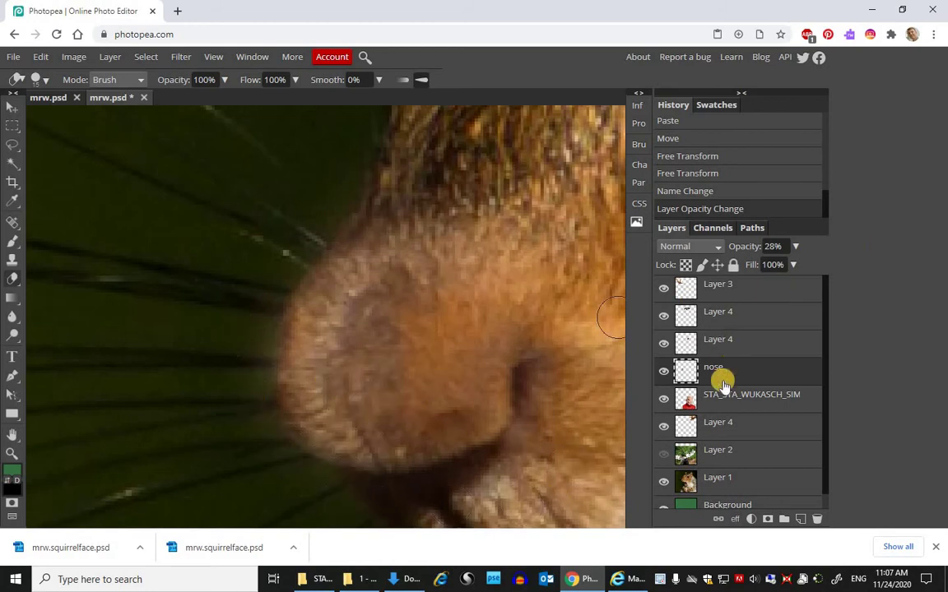
pyautogui.click(663, 371)
pyautogui.click(663, 371)
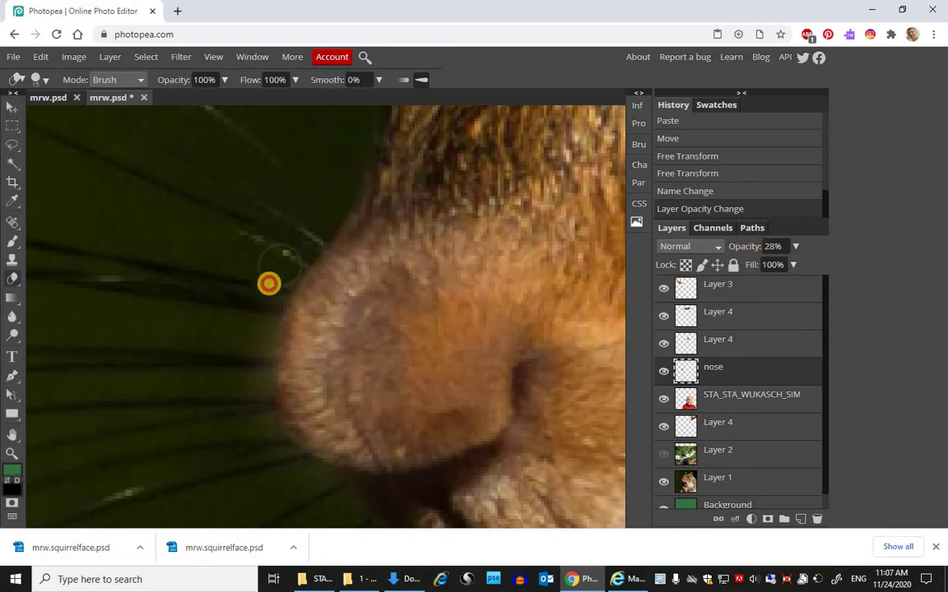
pyautogui.moveTo(253, 319)
pyautogui.mouseDown()
pyautogui.moveTo(247, 360)
pyautogui.moveTo(261, 422)
pyautogui.moveTo(273, 447)
pyautogui.moveTo(326, 487)
pyautogui.mouseUp()
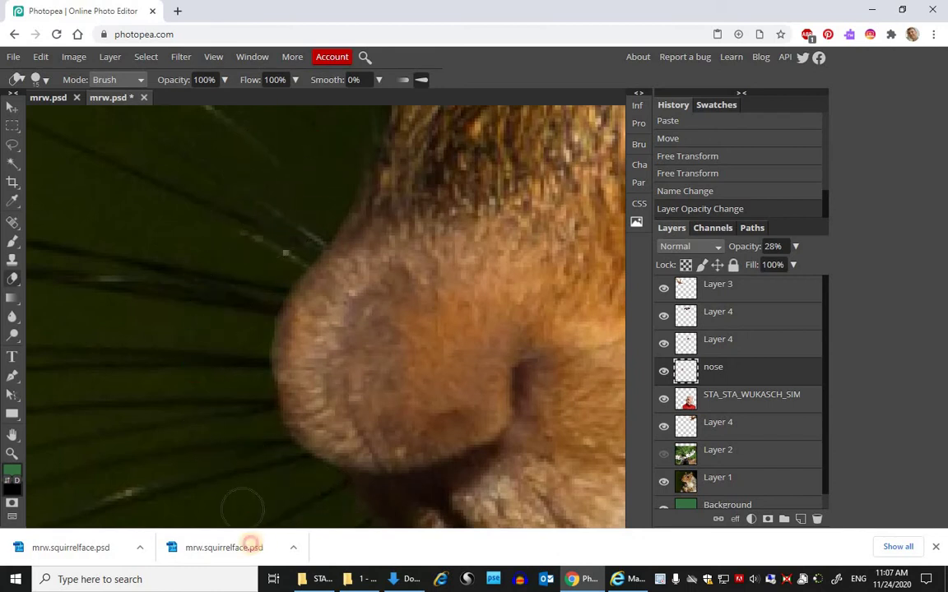
pyautogui.moveTo(229, 334); pyautogui.dragTo(225, 388)
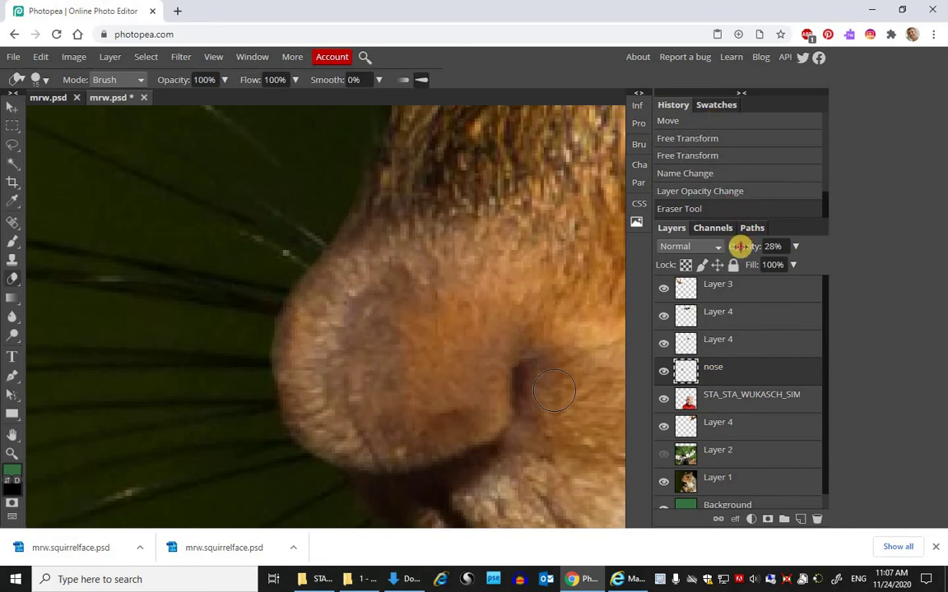
# Step: Make the nose 100% opaque and blend its upper edge with a soft 41 px eraser
pyautogui.moveTo(795, 246); pyautogui.dragTo(897, 249)
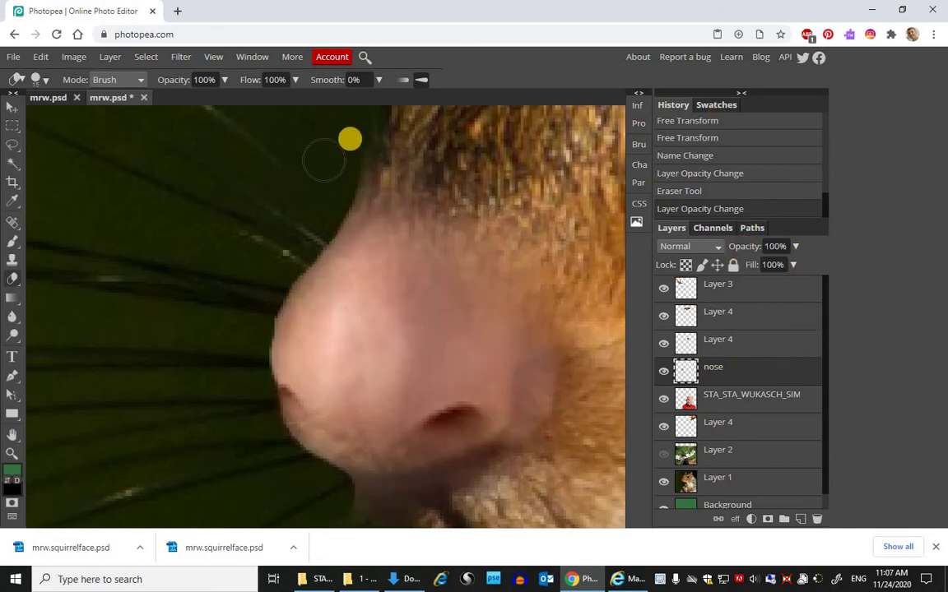
pyautogui.moveTo(348, 171)
pyautogui.mouseDown()
pyautogui.moveTo(335, 192)
pyautogui.moveTo(415, 236)
pyautogui.mouseUp()
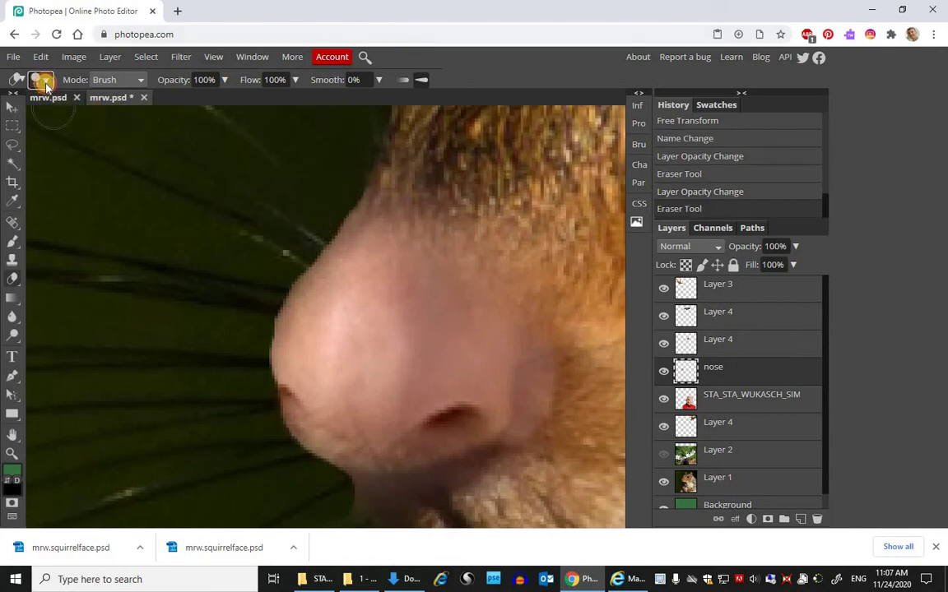
pyautogui.click(42, 81)
pyautogui.click(157, 172)
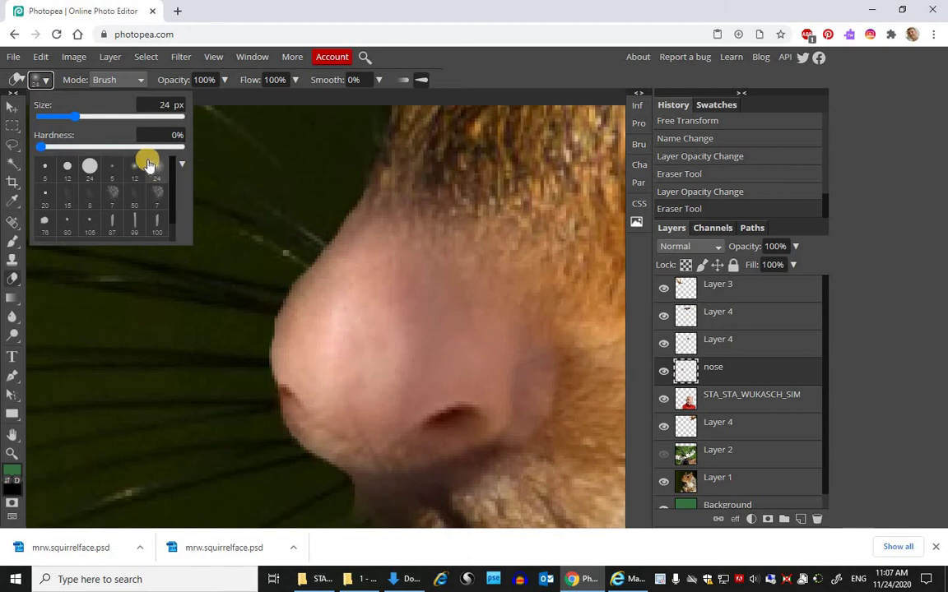
pyautogui.click(81, 120)
pyautogui.moveTo(79, 120); pyautogui.dragTo(97, 119)
pyautogui.moveTo(428, 175)
pyautogui.mouseDown()
pyautogui.moveTo(407, 159)
pyautogui.moveTo(470, 185)
pyautogui.moveTo(569, 296)
pyautogui.moveTo(572, 353)
pyautogui.moveTo(542, 489)
pyautogui.moveTo(415, 510)
pyautogui.moveTo(321, 502)
pyautogui.moveTo(633, 516)
pyautogui.mouseUp()
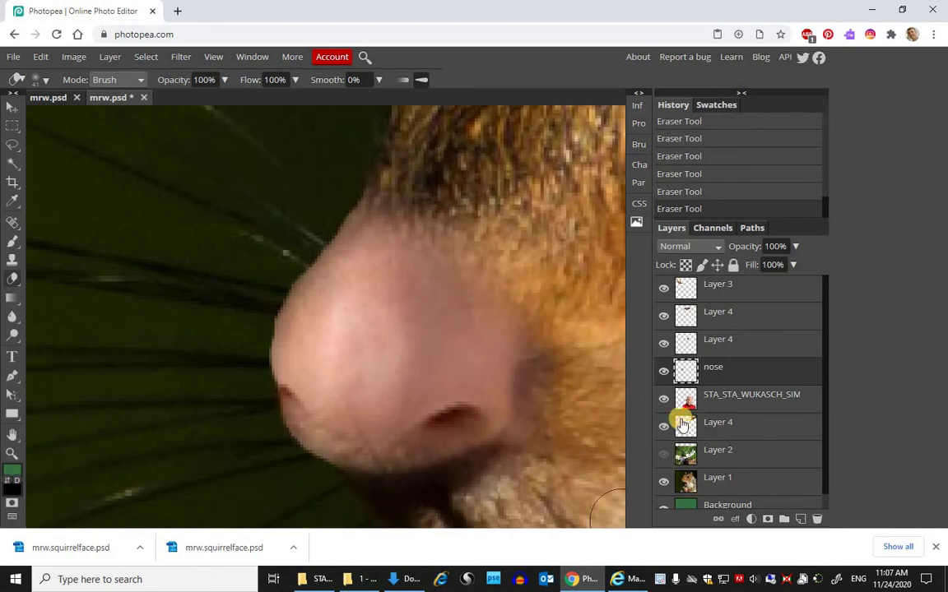
pyautogui.hotkey('ctrl', '0')
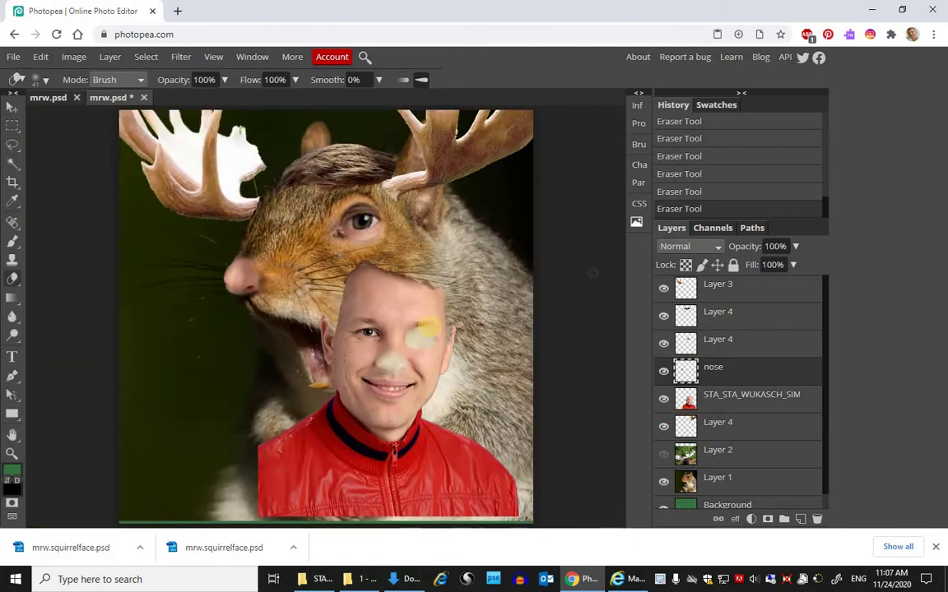
# Step: Hide the man's face layer and switch to the freehand Lasso tool
pyautogui.click(664, 398)
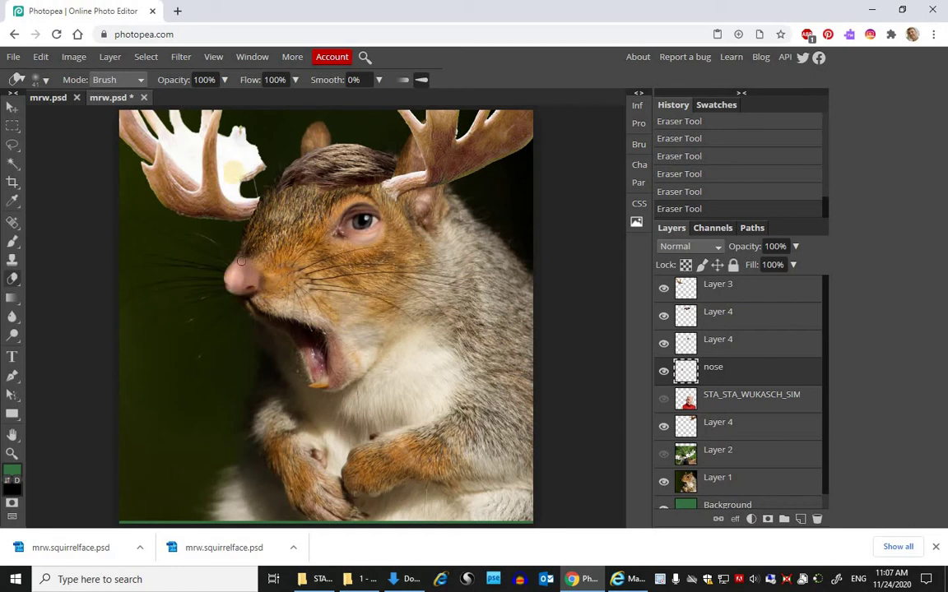
pyautogui.click(12, 151)
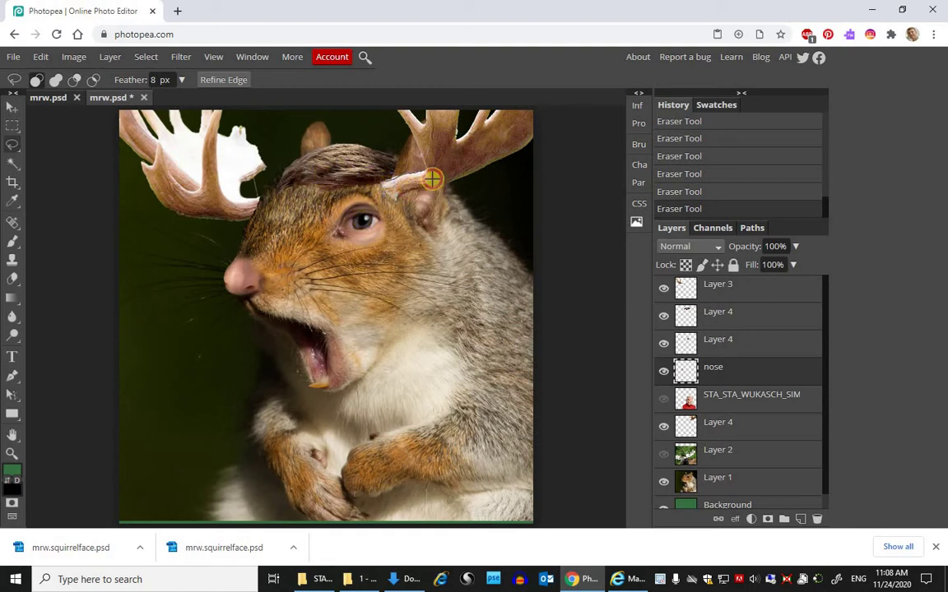
# Step: Start lassoing the right antler's pale base and set the selection feather to 0 px
pyautogui.moveTo(430, 175); pyautogui.dragTo(449, 212)
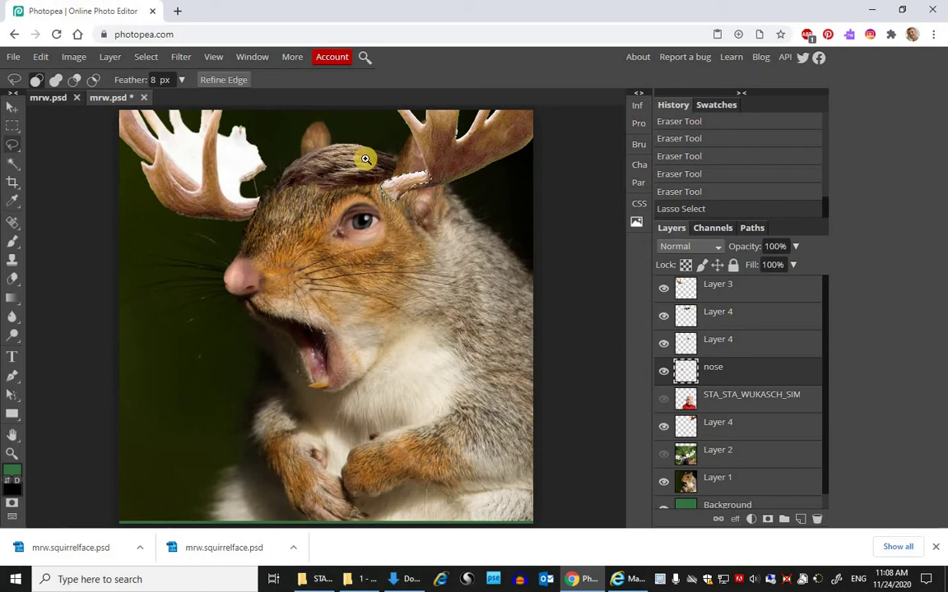
pyautogui.scroll(8, 365, 159)
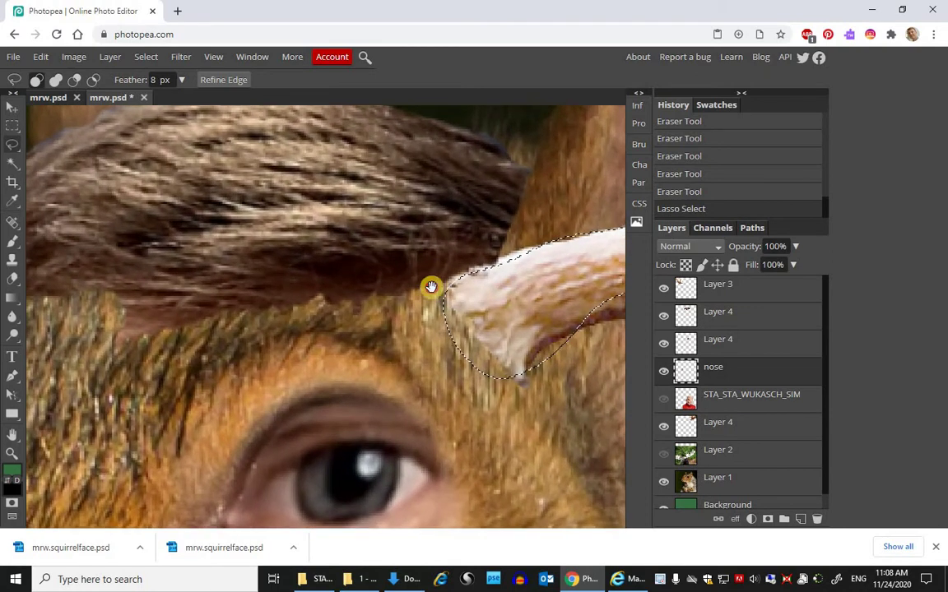
pyautogui.moveTo(404, 289); pyautogui.dragTo(173, 300)
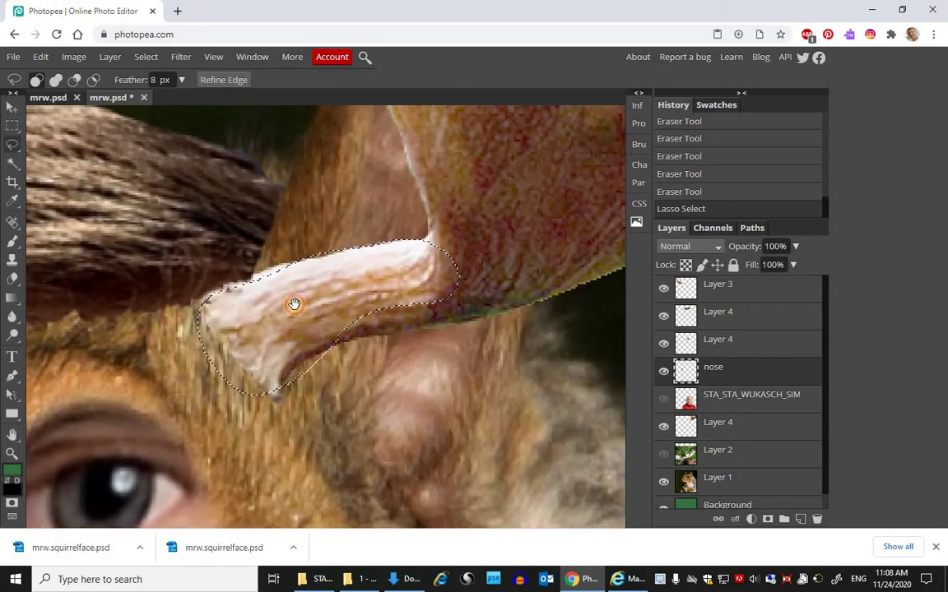
pyautogui.click(74, 80)
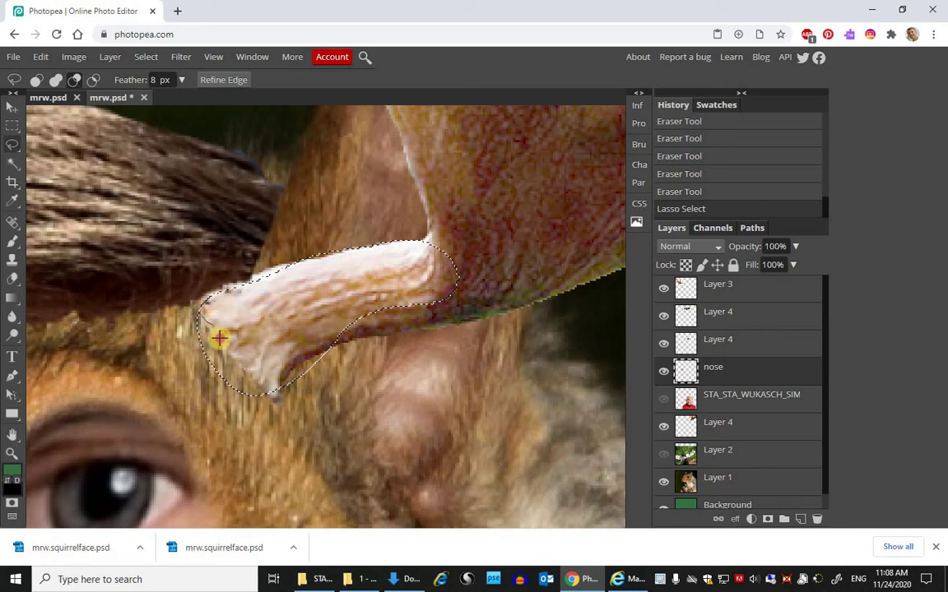
pyautogui.moveTo(221, 340)
pyautogui.mouseDown()
pyautogui.moveTo(267, 399)
pyautogui.moveTo(270, 421)
pyautogui.moveTo(201, 392)
pyautogui.moveTo(170, 334)
pyautogui.moveTo(195, 302)
pyautogui.mouseUp()
pyautogui.moveTo(183, 80); pyautogui.dragTo(51, 78)
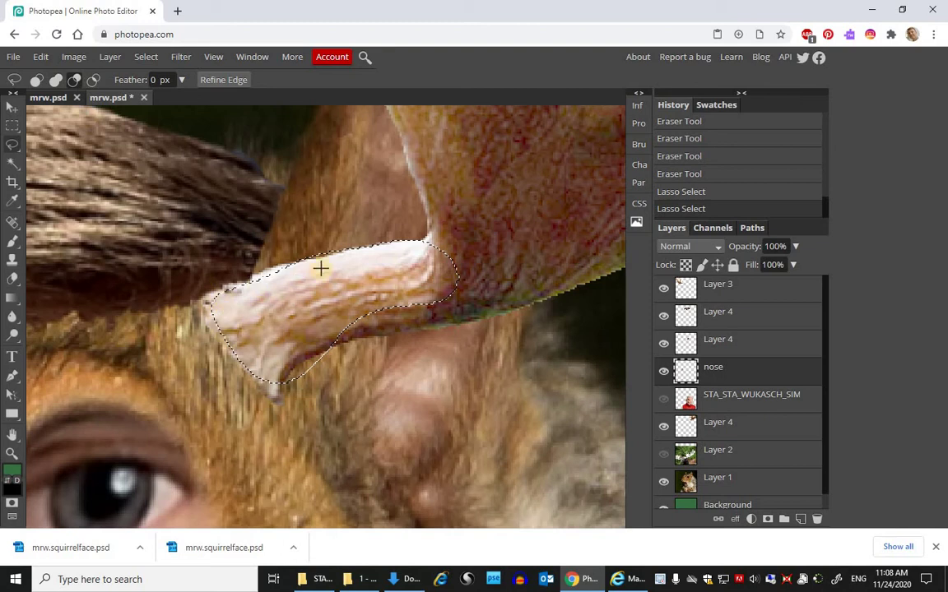
# Step: Refine the antler selection by adding the horn's upper and lower edges and trimming below it
pyautogui.click(55, 81)
pyautogui.moveTo(305, 256); pyautogui.dragTo(215, 290)
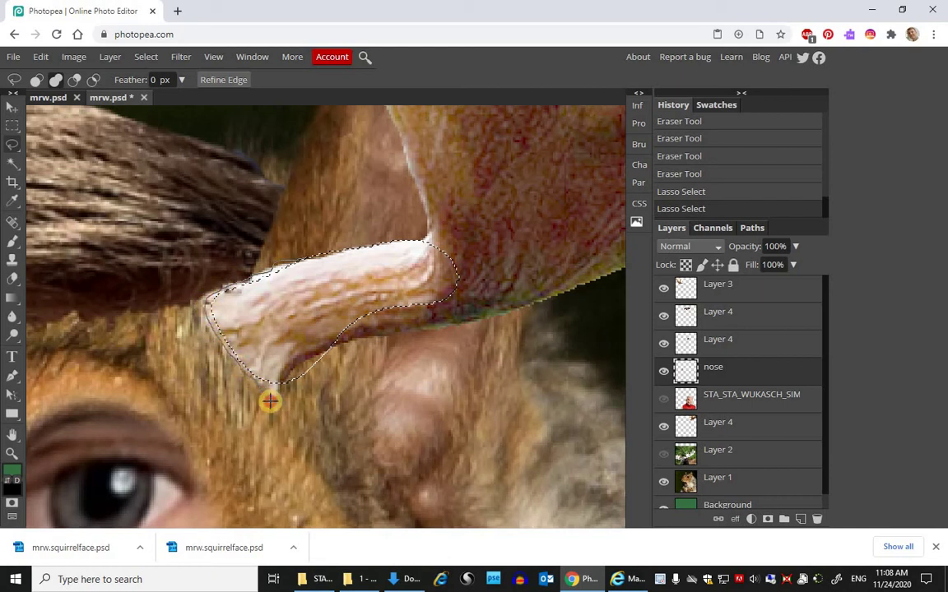
pyautogui.moveTo(282, 391)
pyautogui.mouseDown()
pyautogui.moveTo(289, 368)
pyautogui.moveTo(315, 353)
pyautogui.moveTo(413, 331)
pyautogui.moveTo(436, 315)
pyautogui.moveTo(442, 243)
pyautogui.moveTo(389, 237)
pyautogui.moveTo(323, 254)
pyautogui.moveTo(315, 285)
pyautogui.mouseUp()
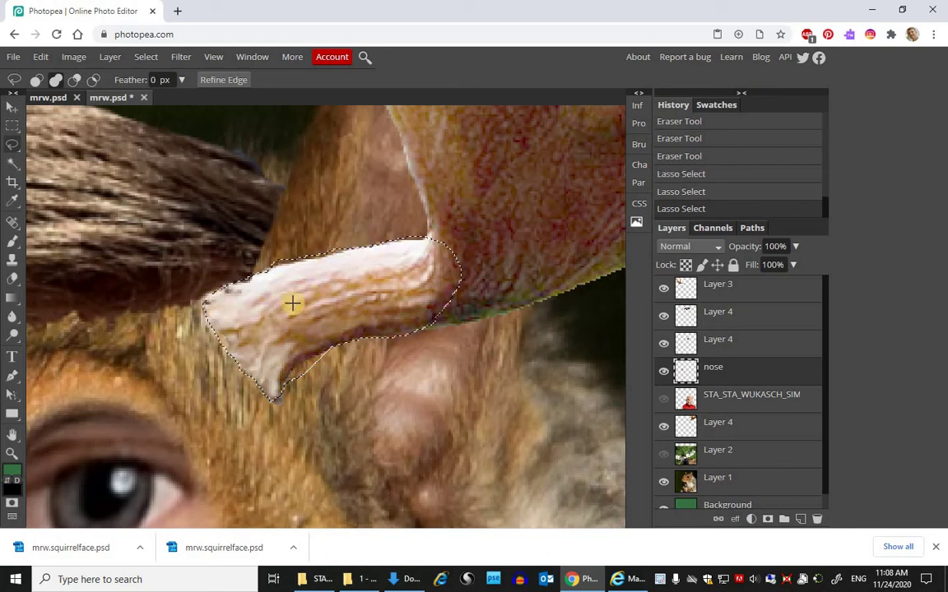
pyautogui.click(71, 81)
pyautogui.moveTo(270, 265)
pyautogui.mouseDown()
pyautogui.moveTo(351, 249)
pyautogui.moveTo(305, 229)
pyautogui.moveTo(224, 254)
pyautogui.moveTo(335, 320)
pyautogui.mouseUp()
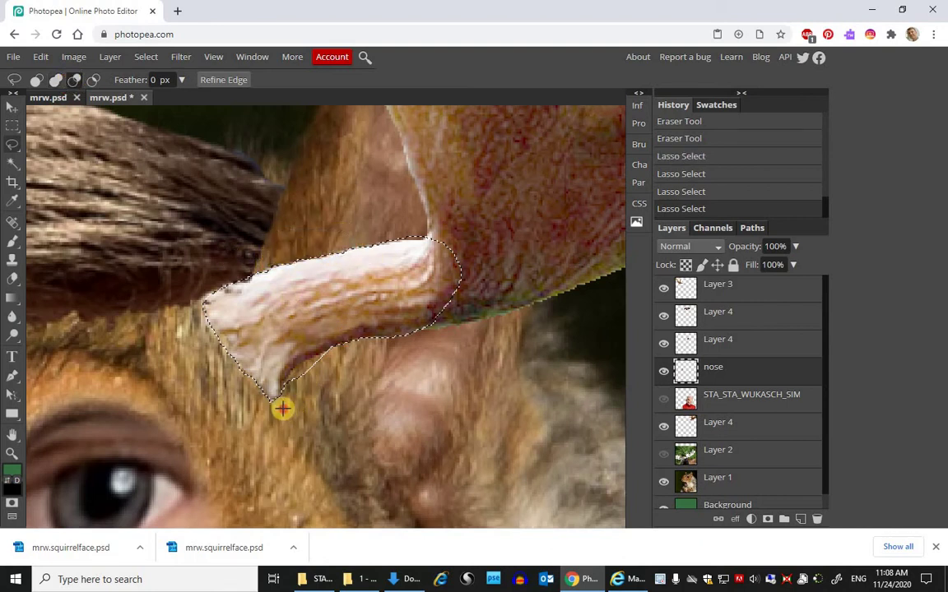
pyautogui.moveTo(307, 358)
pyautogui.mouseDown()
pyautogui.moveTo(327, 351)
pyautogui.moveTo(300, 407)
pyautogui.moveTo(437, 408)
pyautogui.moveTo(454, 339)
pyautogui.mouseUp()
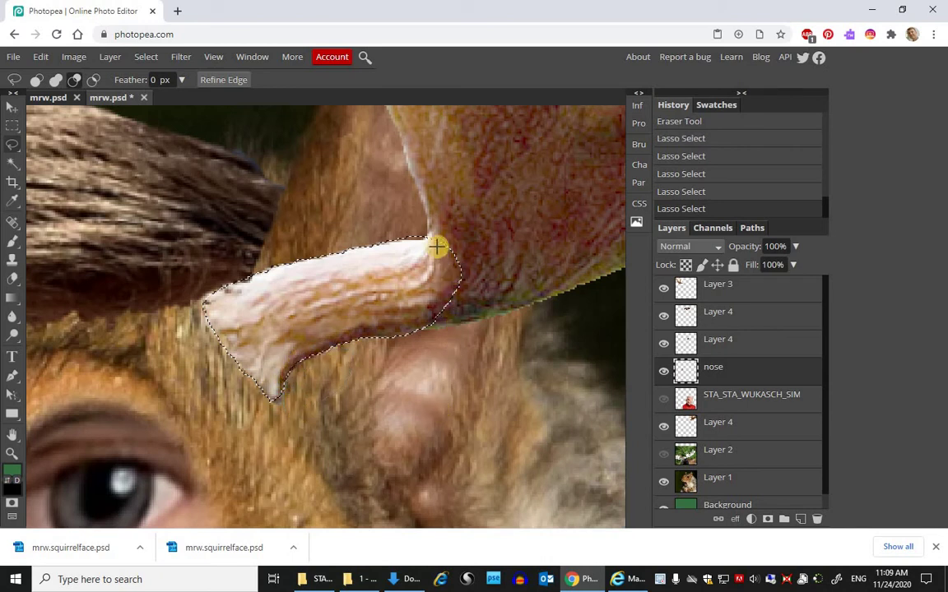
pyautogui.moveTo(417, 241); pyautogui.dragTo(362, 220)
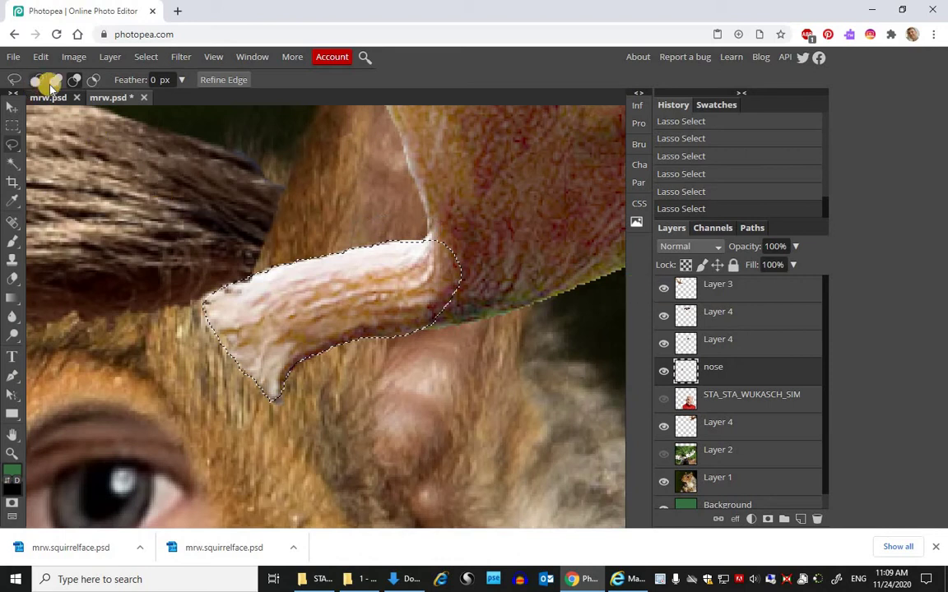
pyautogui.click(10, 163)
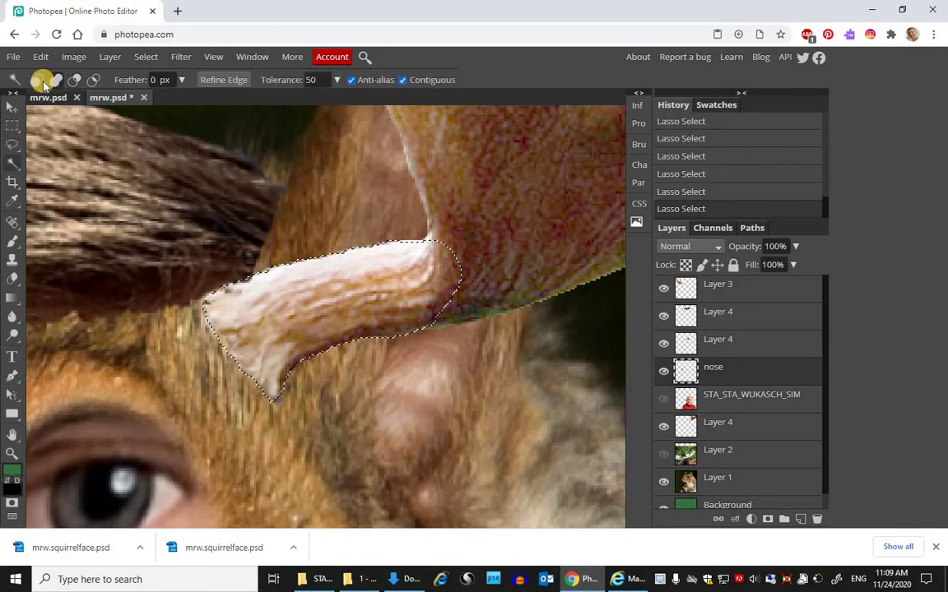
pyautogui.click(12, 145)
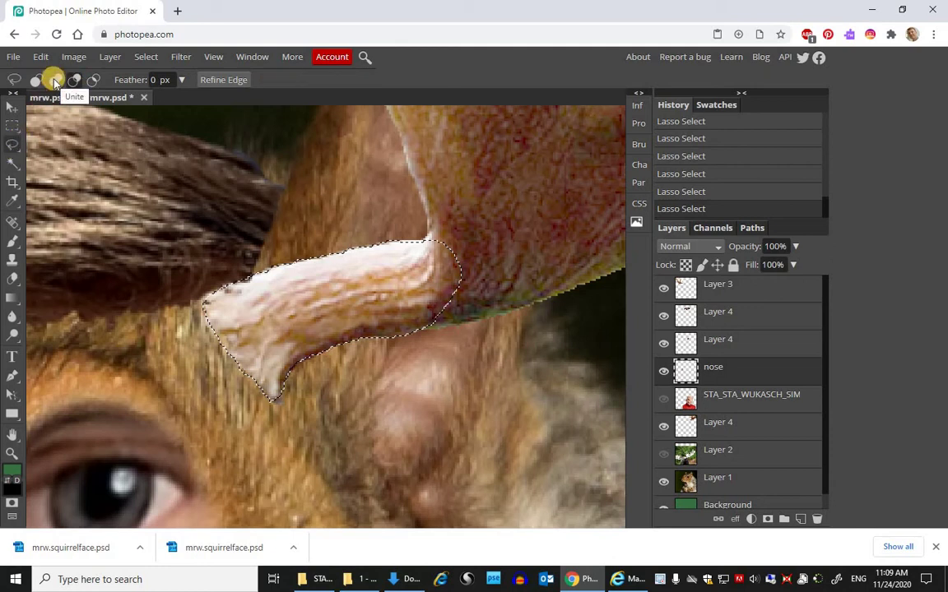
pyautogui.click(69, 81)
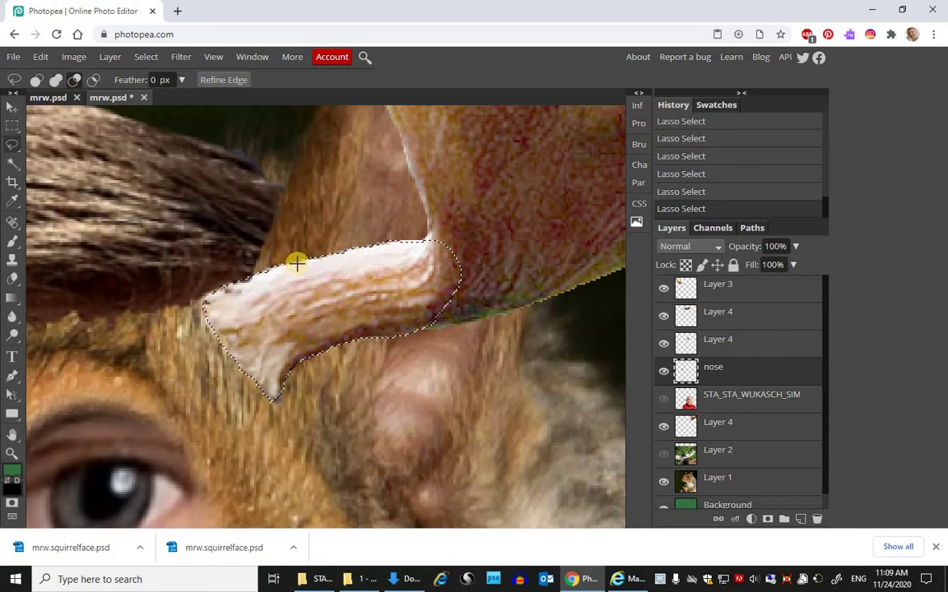
# Step: Search Google Images for 'cheetah' and preview the Live Science standing cheetah photo
pyautogui.click(177, 11)
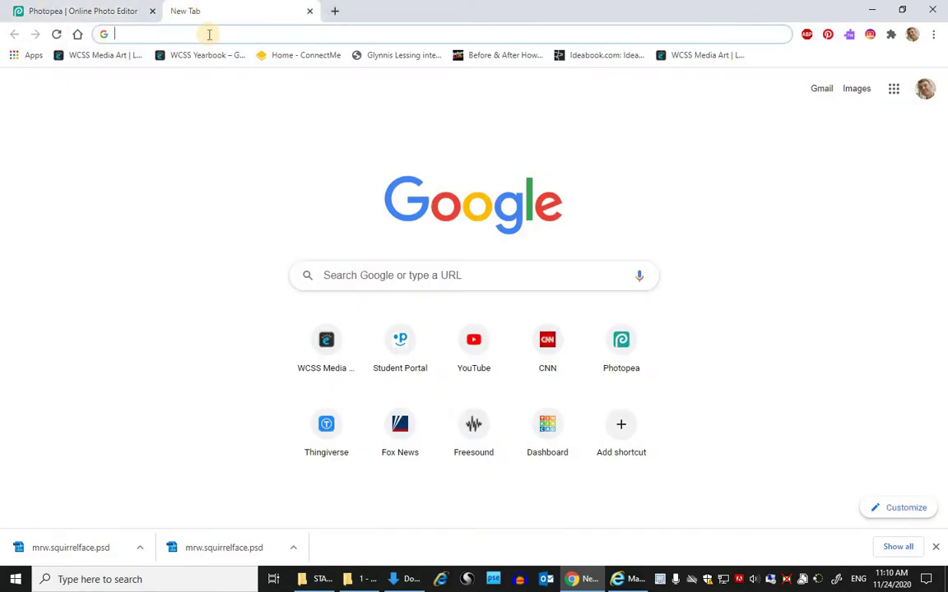
pyautogui.click(373, 278)
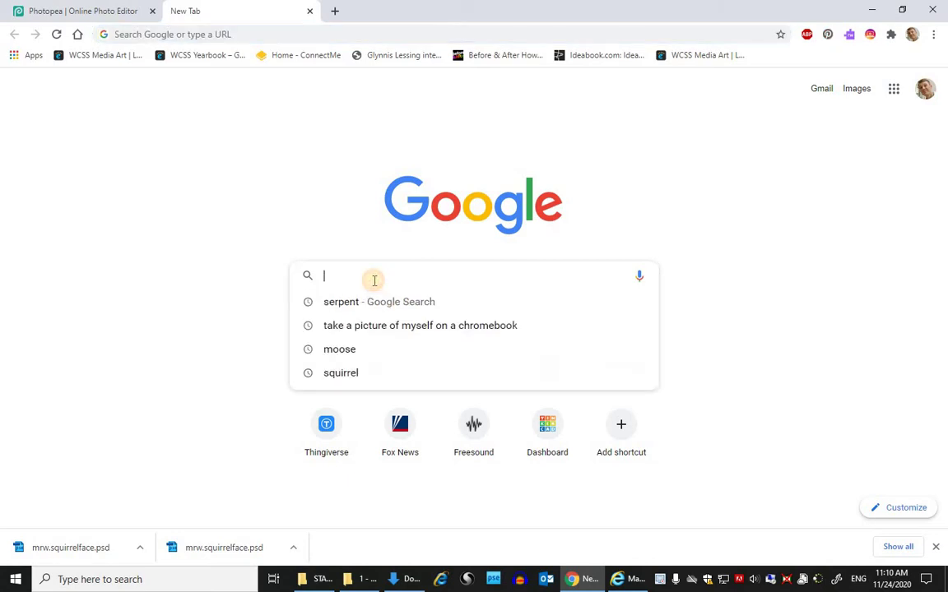
pyautogui.write('cheetah')
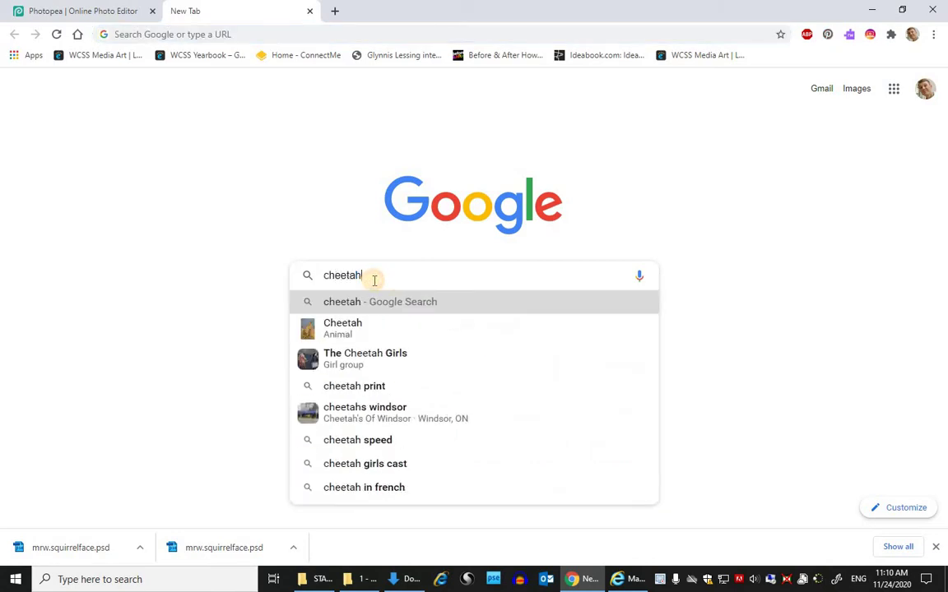
pyautogui.press('Return')
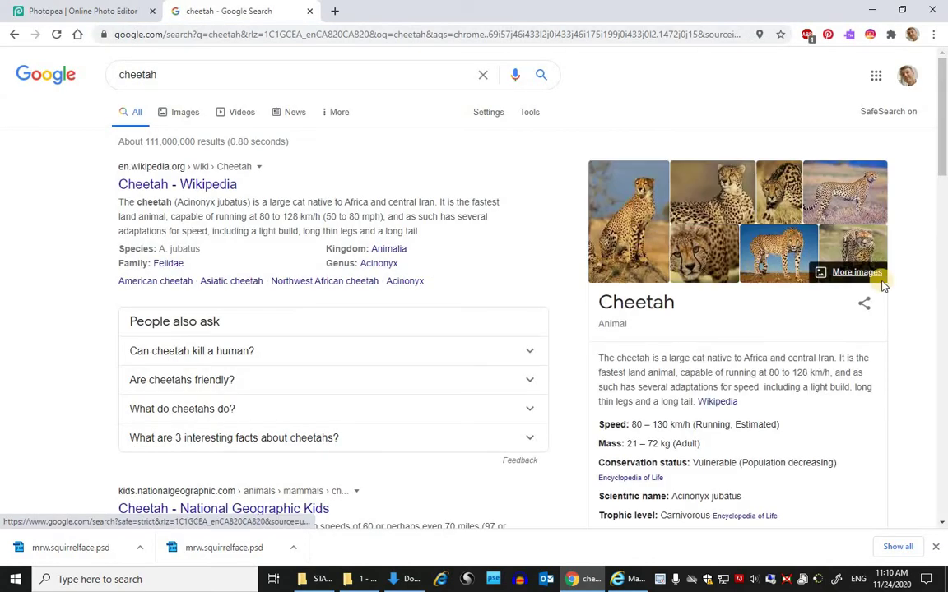
pyautogui.click(852, 278)
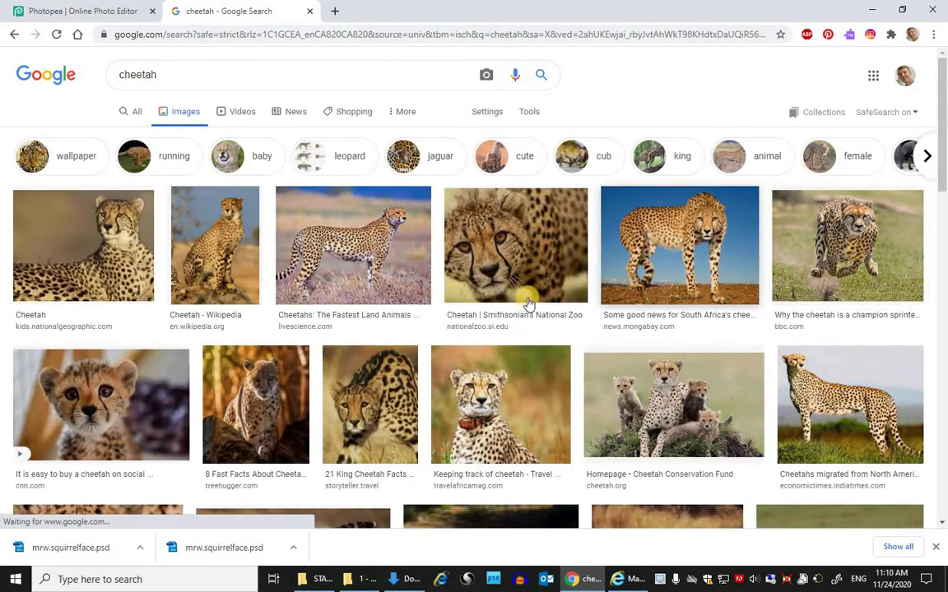
pyautogui.click(668, 259)
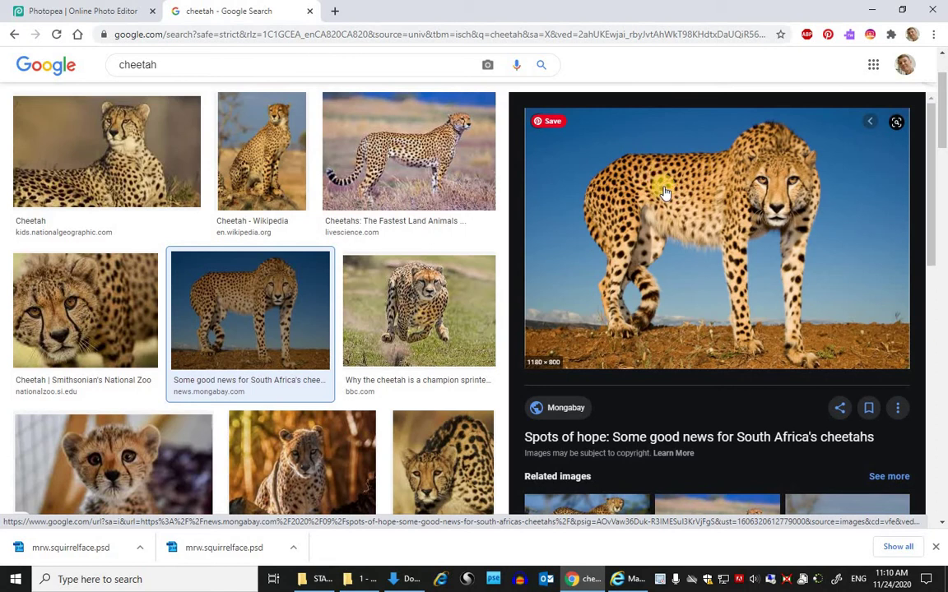
pyautogui.click(140, 294)
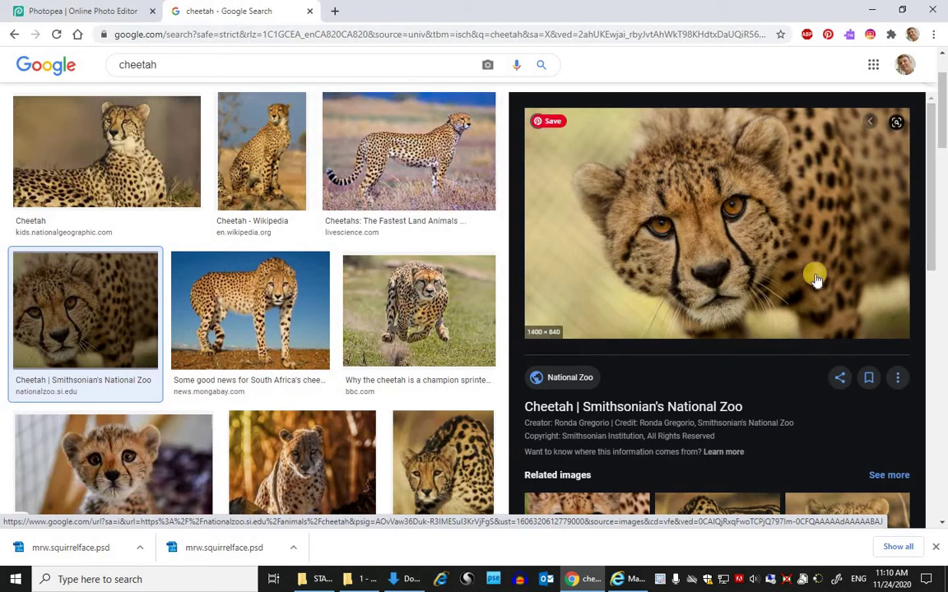
pyautogui.click(379, 143)
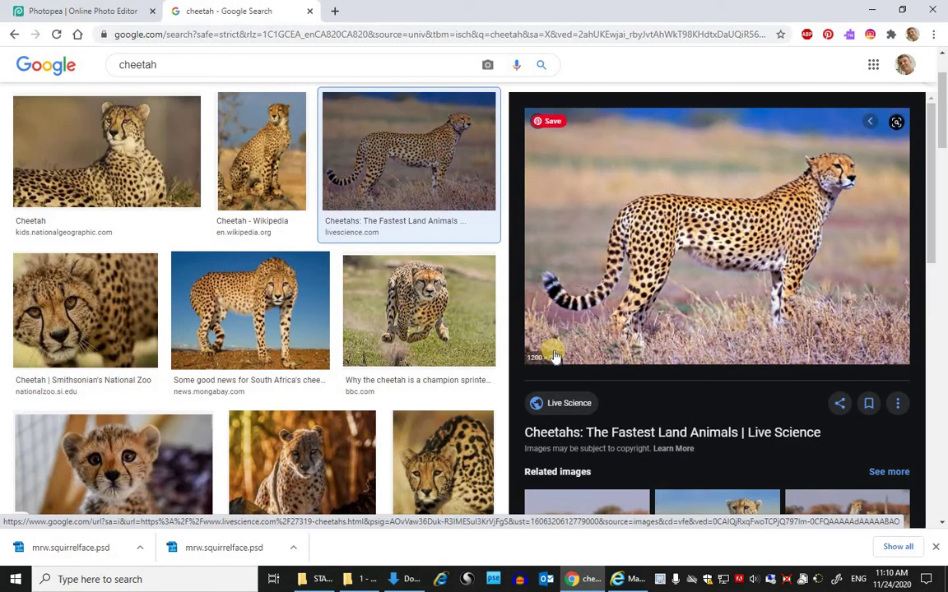
# Step: Open the full-size cheetah photo in its own tab, copy it, and return to Photopea
pyautogui.rightClick(746, 240)
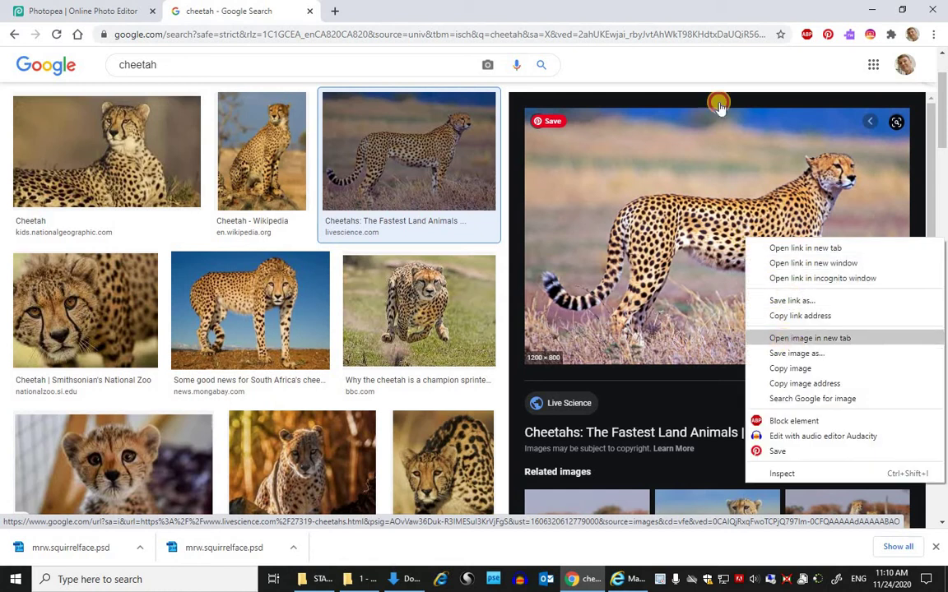
pyautogui.click(786, 339)
pyautogui.click(339, 17)
pyautogui.click(510, 268)
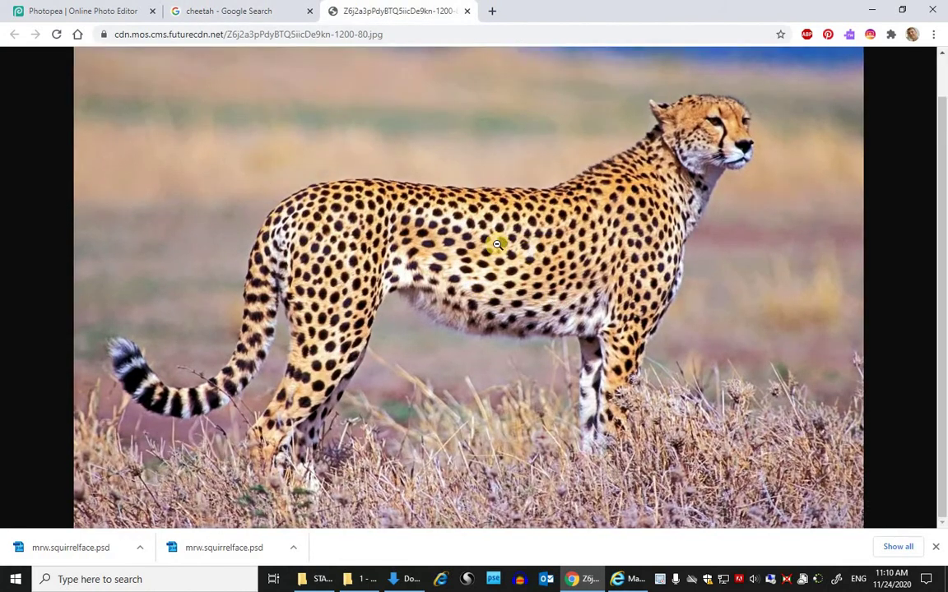
pyautogui.rightClick(550, 260)
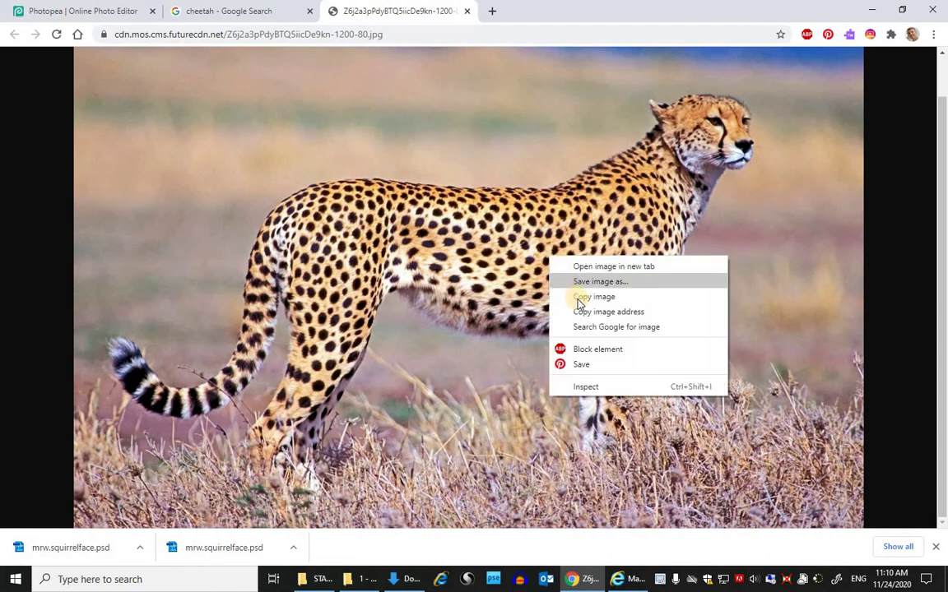
pyautogui.click(576, 297)
pyautogui.click(87, 11)
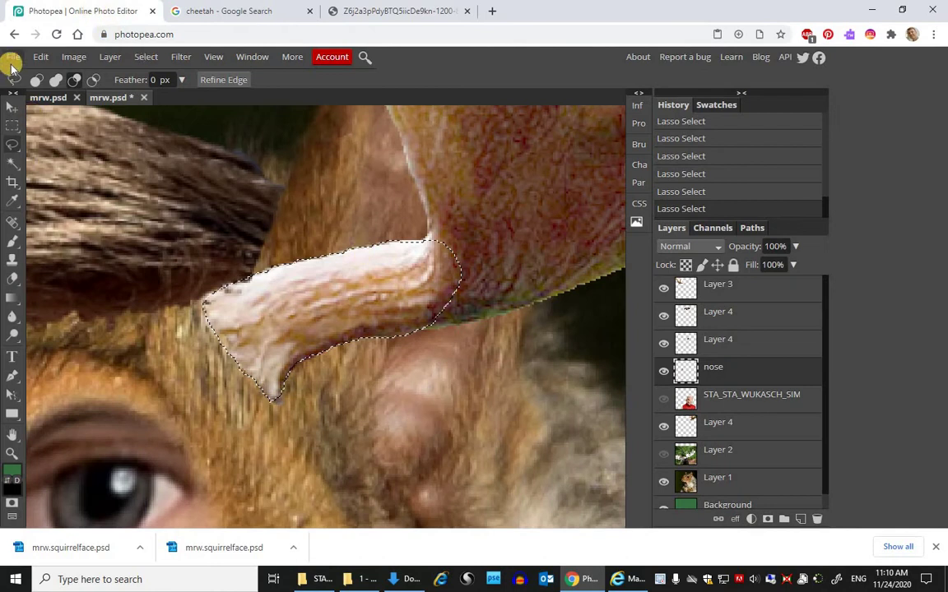
# Step: Fit the image to the window, drop the antler selection, and paste the cheetah photo
pyautogui.hotkey('ctrl', '0')
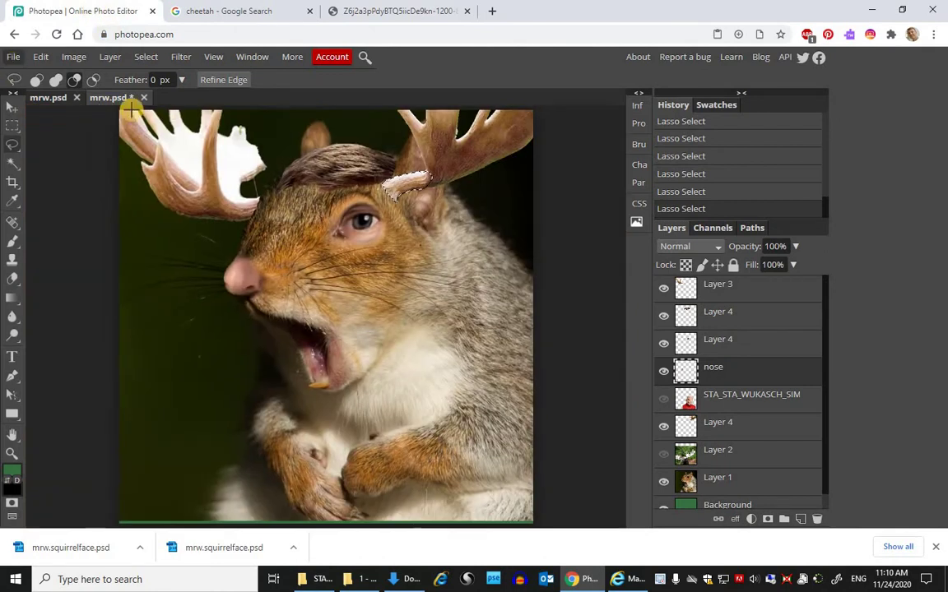
pyautogui.click(441, 187)
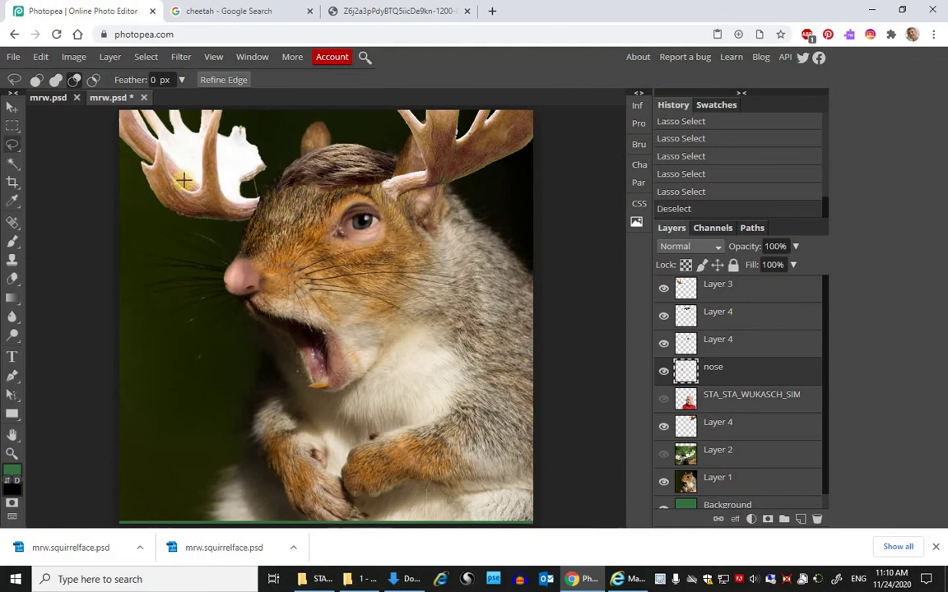
pyautogui.click(40, 57)
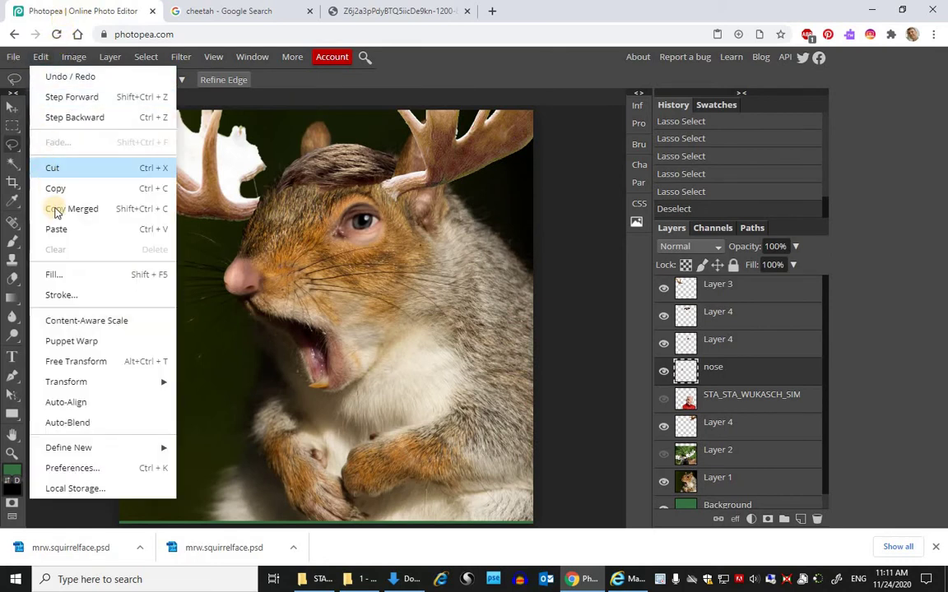
pyautogui.click(56, 229)
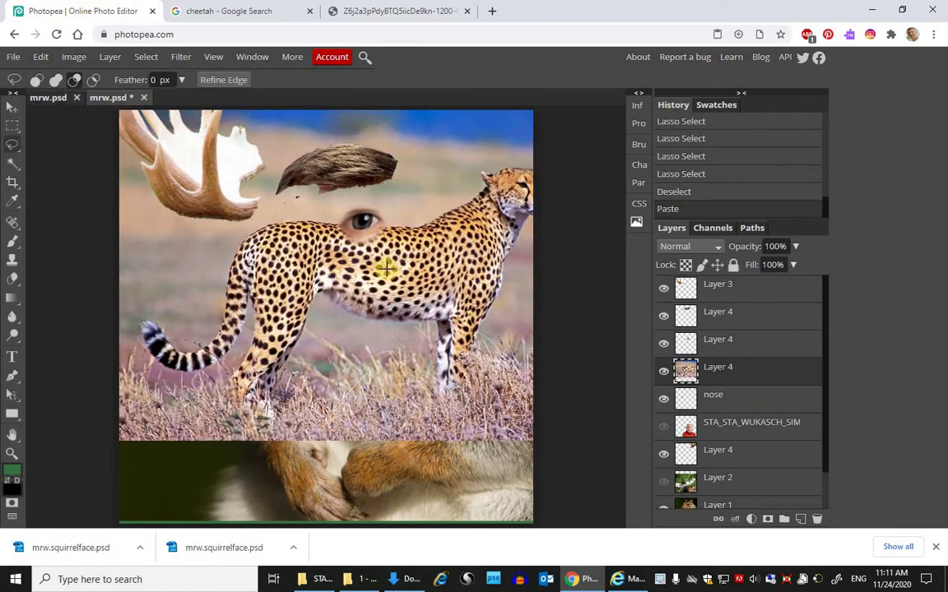
# Step: Rename the pasted layer 'cheetah spots' and move it to the top of the stack
pyautogui.click(12, 107)
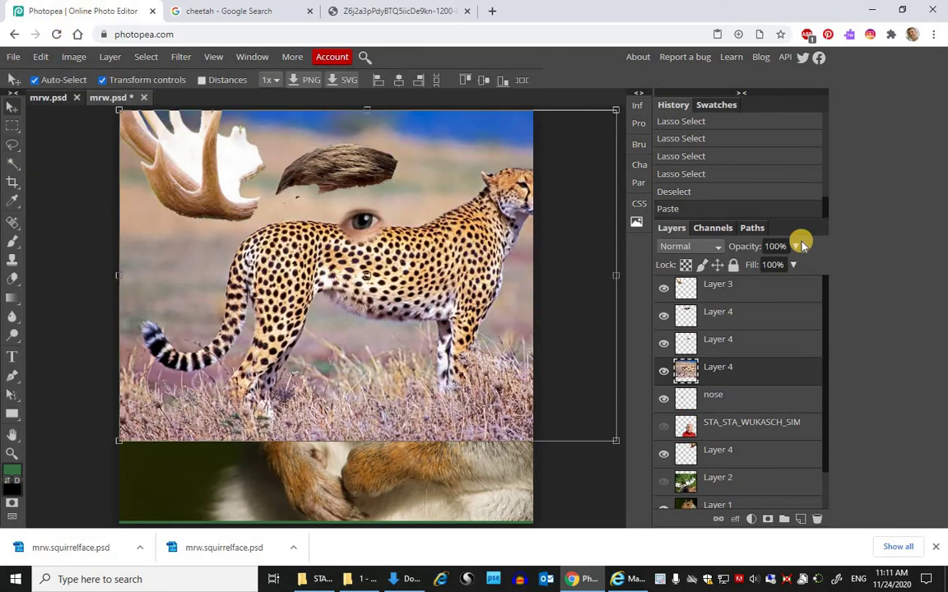
pyautogui.doubleClick(720, 368)
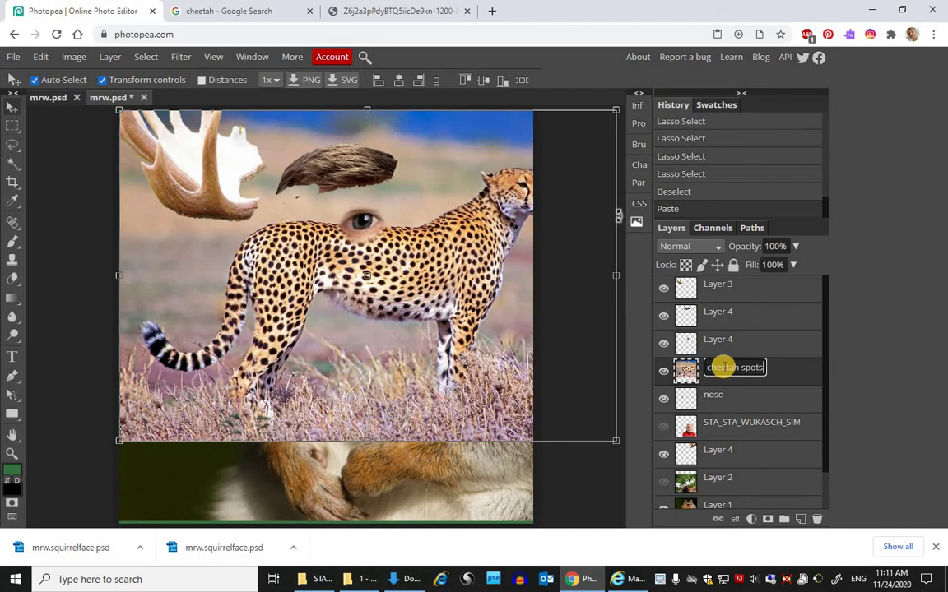
pyautogui.press('Return')
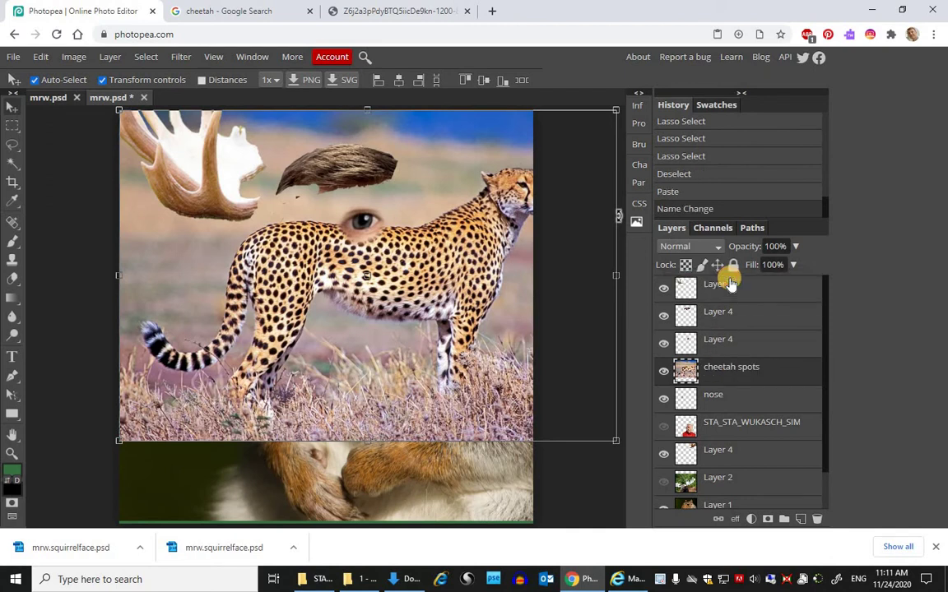
pyautogui.moveTo(730, 284); pyautogui.dragTo(724, 285)
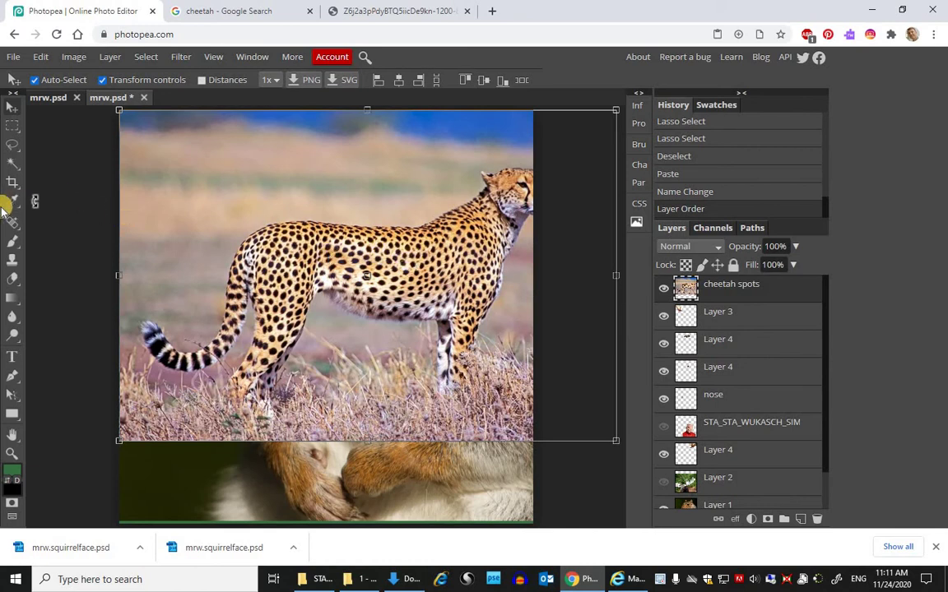
# Step: Erase the cheetah layer's top and left with a large, hard eraser to reveal antlers and face
pyautogui.click(14, 202)
pyautogui.click(36, 80)
pyautogui.moveTo(91, 120)
pyautogui.mouseDown()
pyautogui.moveTo(78, 114)
pyautogui.moveTo(121, 107)
pyautogui.moveTo(123, 116)
pyautogui.mouseUp()
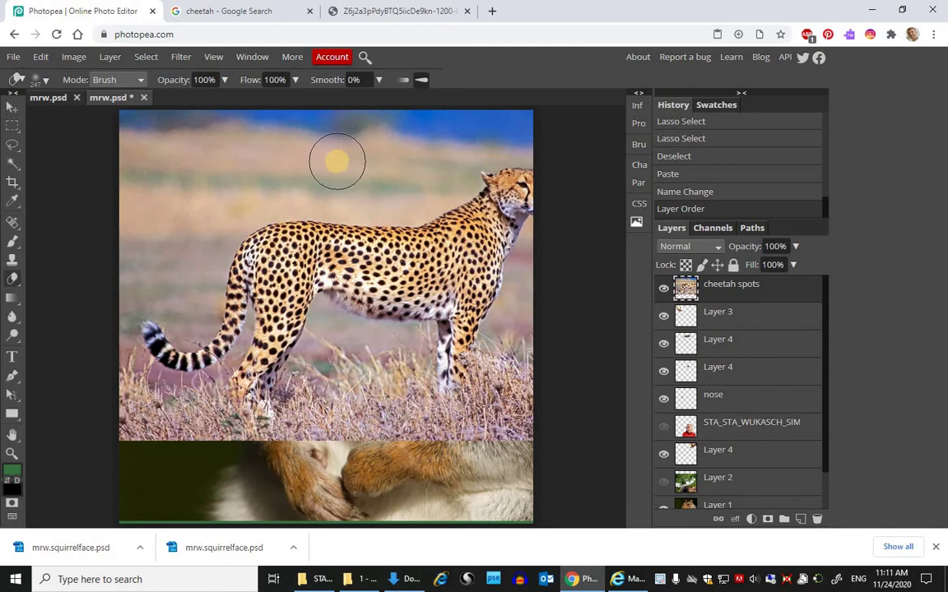
pyautogui.press(']')
pyautogui.press(']')
pyautogui.press(']')
pyautogui.press(']')
pyautogui.press(']')
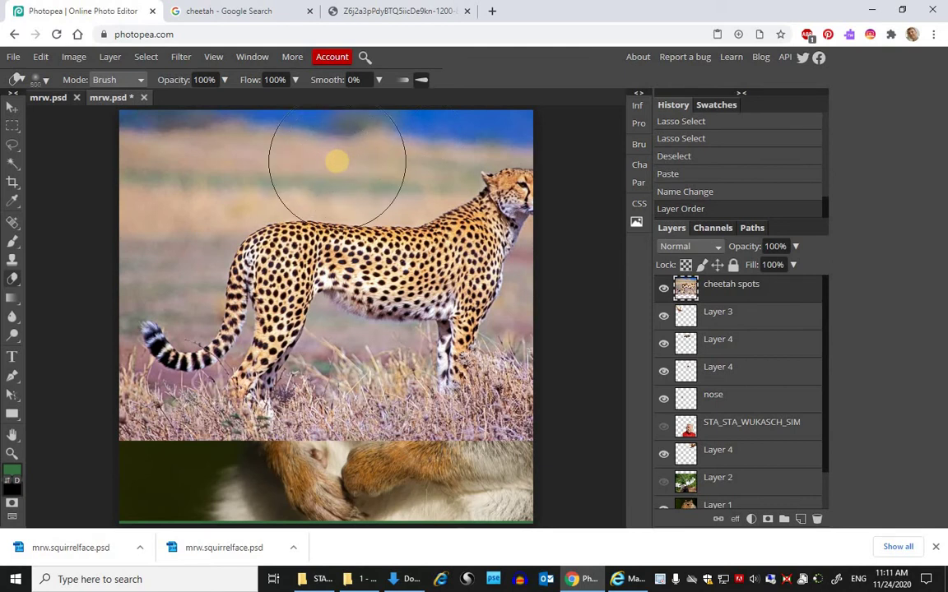
pyautogui.moveTo(393, 122)
pyautogui.mouseDown()
pyautogui.moveTo(501, 97)
pyautogui.moveTo(510, 106)
pyautogui.mouseUp()
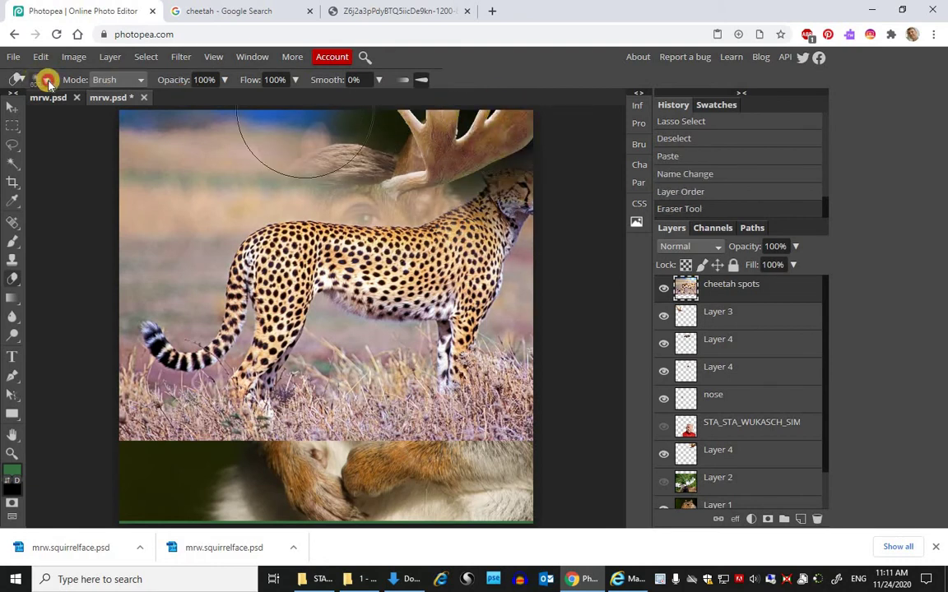
pyautogui.click(41, 80)
pyautogui.moveTo(40, 147); pyautogui.dragTo(176, 147)
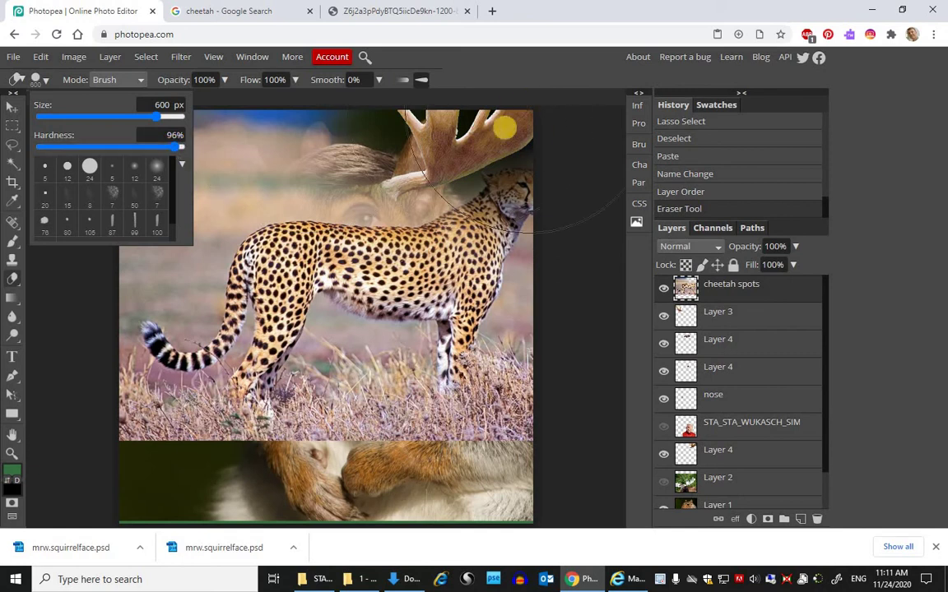
pyautogui.moveTo(392, 107)
pyautogui.mouseDown()
pyautogui.moveTo(311, 103)
pyautogui.moveTo(205, 116)
pyautogui.moveTo(144, 218)
pyautogui.moveTo(118, 344)
pyautogui.moveTo(140, 318)
pyautogui.moveTo(125, 385)
pyautogui.moveTo(333, 540)
pyautogui.moveTo(467, 523)
pyautogui.moveTo(599, 332)
pyautogui.moveTo(639, 243)
pyautogui.moveTo(627, 165)
pyautogui.moveTo(582, 131)
pyautogui.moveTo(578, 152)
pyautogui.moveTo(581, 139)
pyautogui.moveTo(406, 195)
pyautogui.mouseUp()
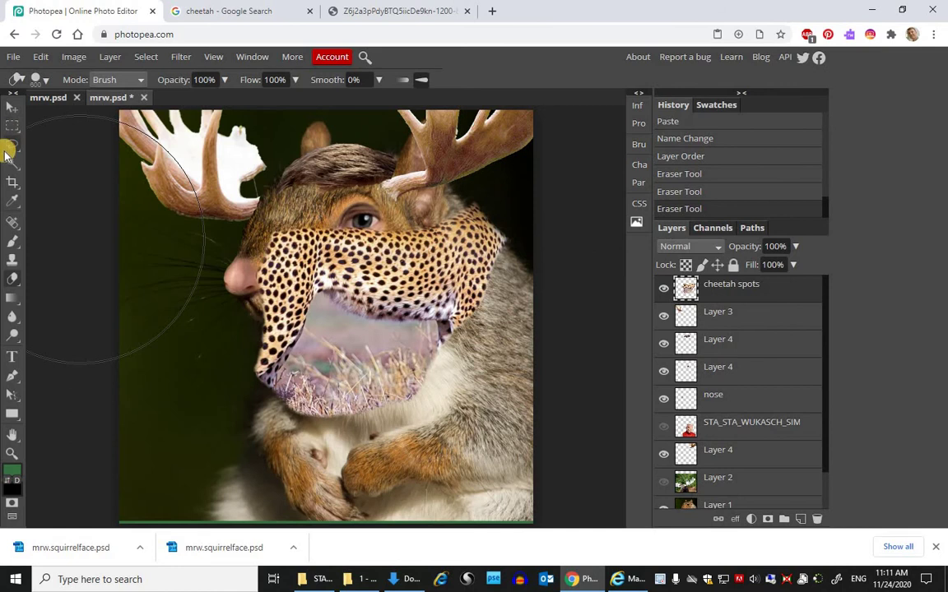
# Step: Lasso a spotted patch on the cheek, delete it from the cheetah layer, and hide that layer
pyautogui.click(13, 144)
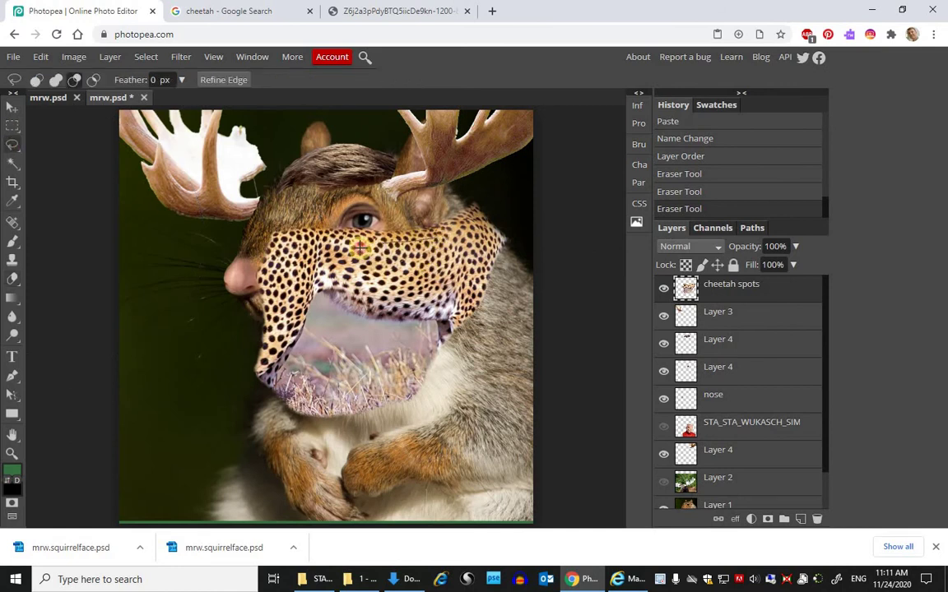
pyautogui.moveTo(399, 288)
pyautogui.mouseDown()
pyautogui.moveTo(422, 251)
pyautogui.moveTo(411, 207)
pyautogui.moveTo(390, 214)
pyautogui.moveTo(483, 258)
pyautogui.mouseUp()
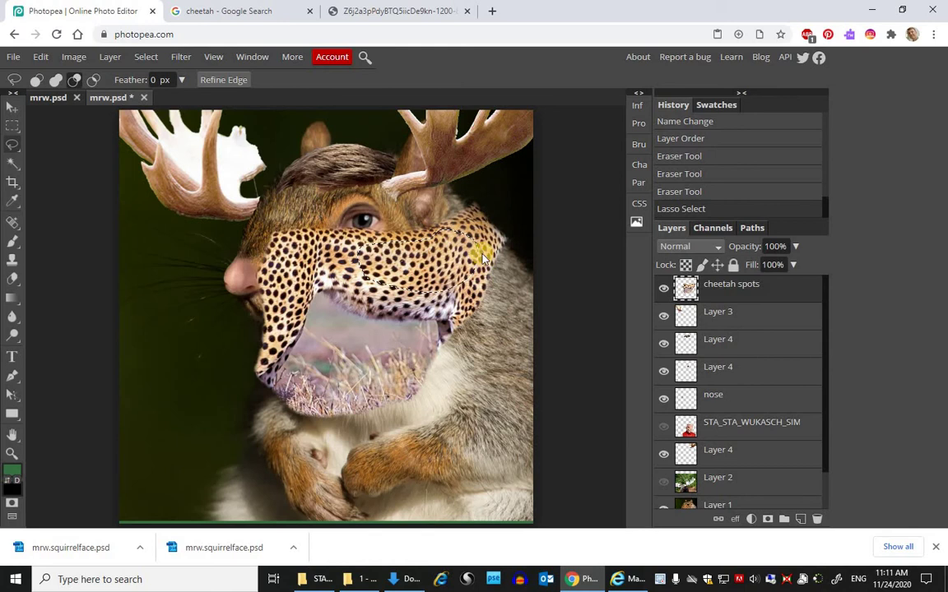
pyautogui.press('Delete')
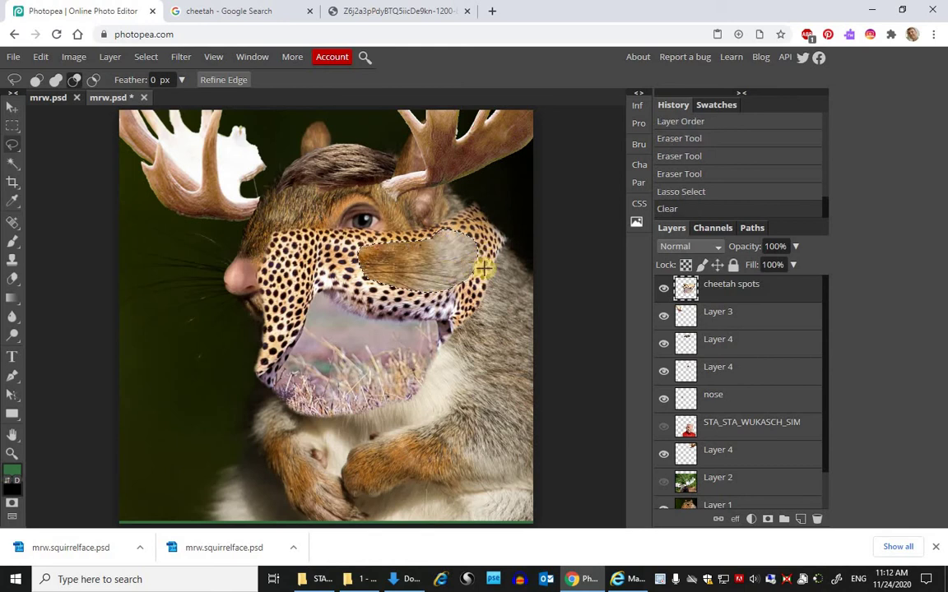
pyautogui.click(663, 289)
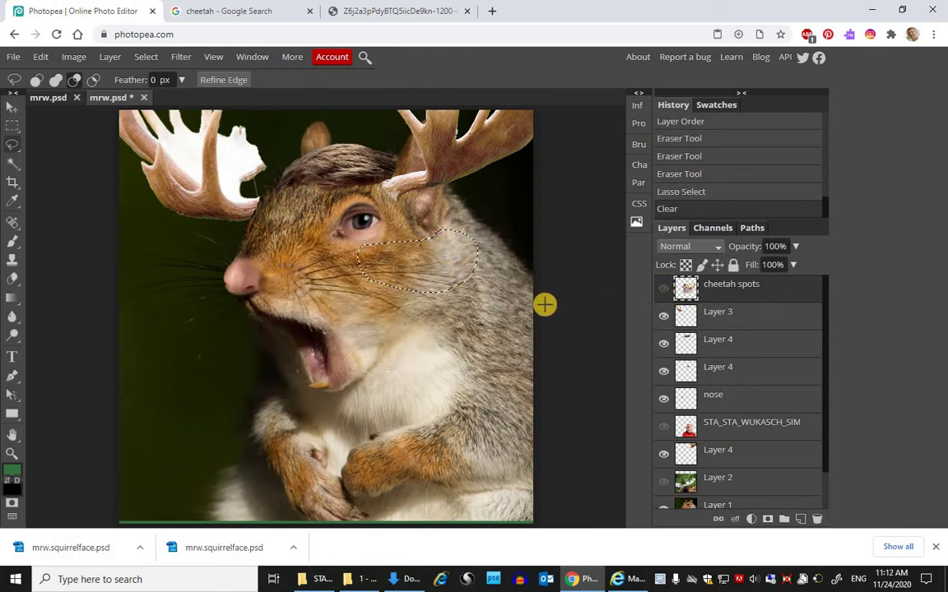
# Step: Paste the spot patch as a new layer and move it down onto the squirrel's chest
pyautogui.hotkey('ctrl', 'v')
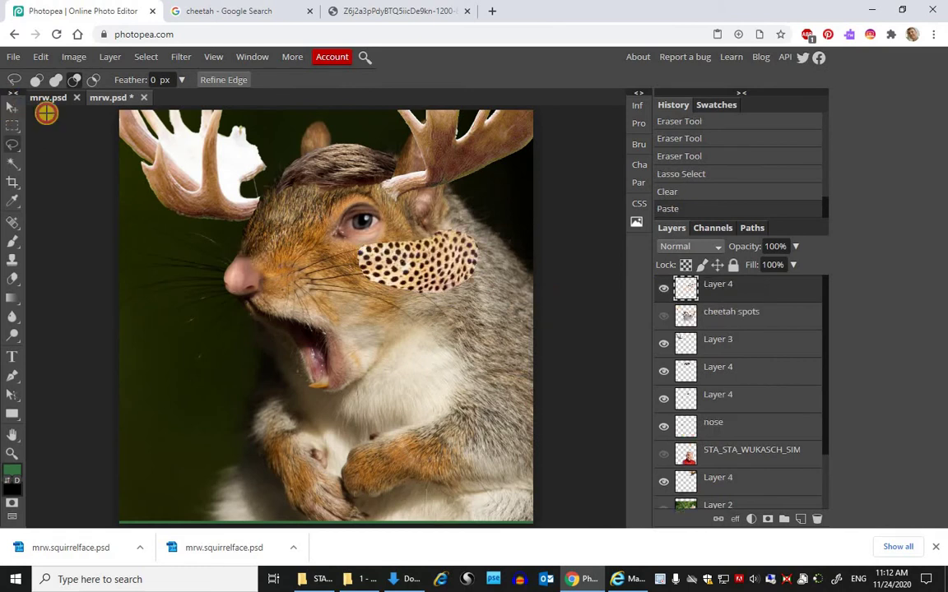
pyautogui.click(13, 107)
pyautogui.moveTo(442, 269); pyautogui.dragTo(391, 460)
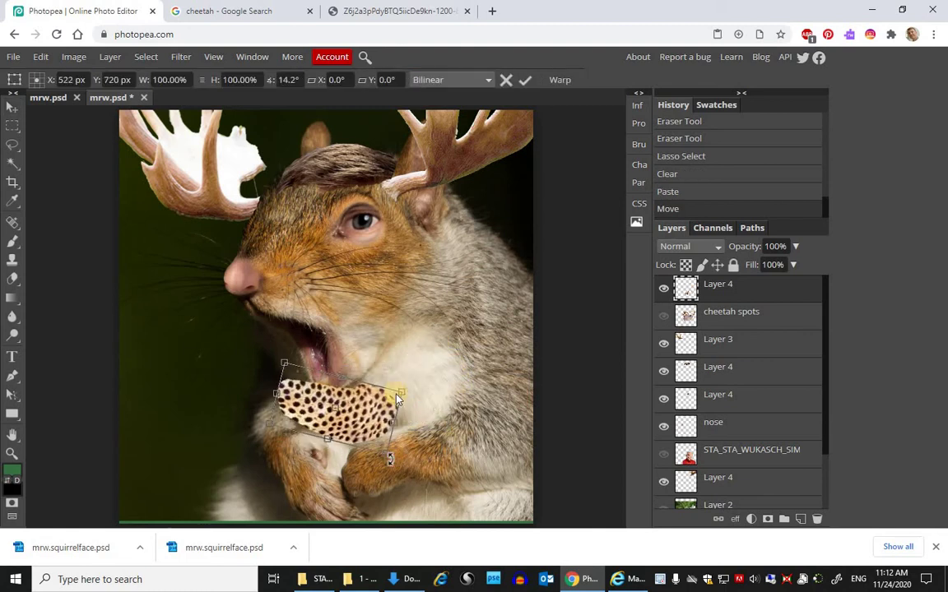
# Step: Scale the spot patch up over the squirrel's chest, commit it, and fade it to 18% opacity
pyautogui.moveTo(396, 401); pyautogui.dragTo(465, 316)
pyautogui.moveTo(338, 402); pyautogui.dragTo(354, 463)
pyautogui.moveTo(401, 402); pyautogui.dragTo(395, 399)
pyautogui.click(524, 80)
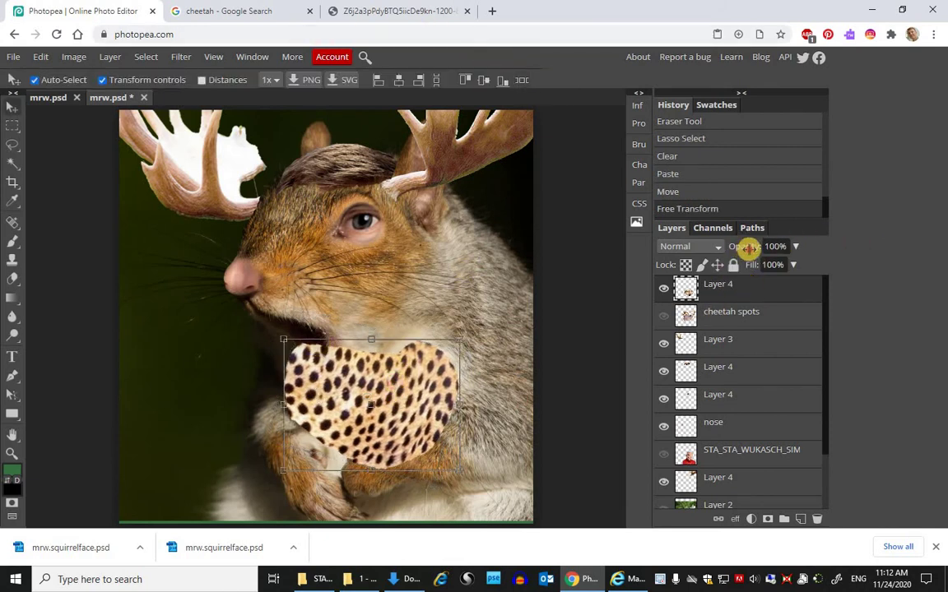
pyautogui.moveTo(747, 249); pyautogui.dragTo(678, 263)
# Step: Erase spots along the mouth with a 2 px, 100%-hardness eraser
pyautogui.scroll(10, 248, 319)
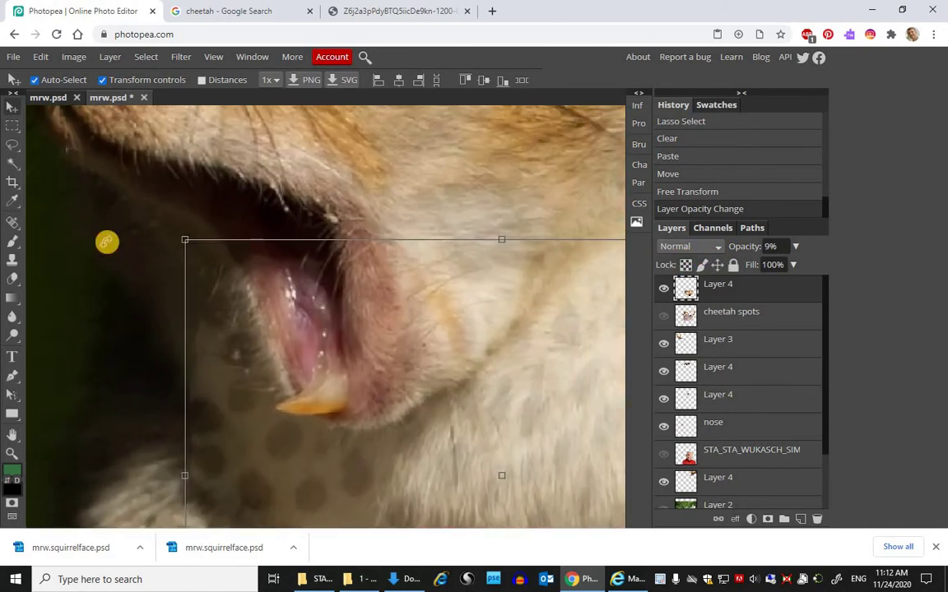
pyautogui.click(12, 278)
pyautogui.click(45, 82)
pyautogui.click(68, 117)
pyautogui.moveTo(51, 120); pyautogui.dragTo(54, 119)
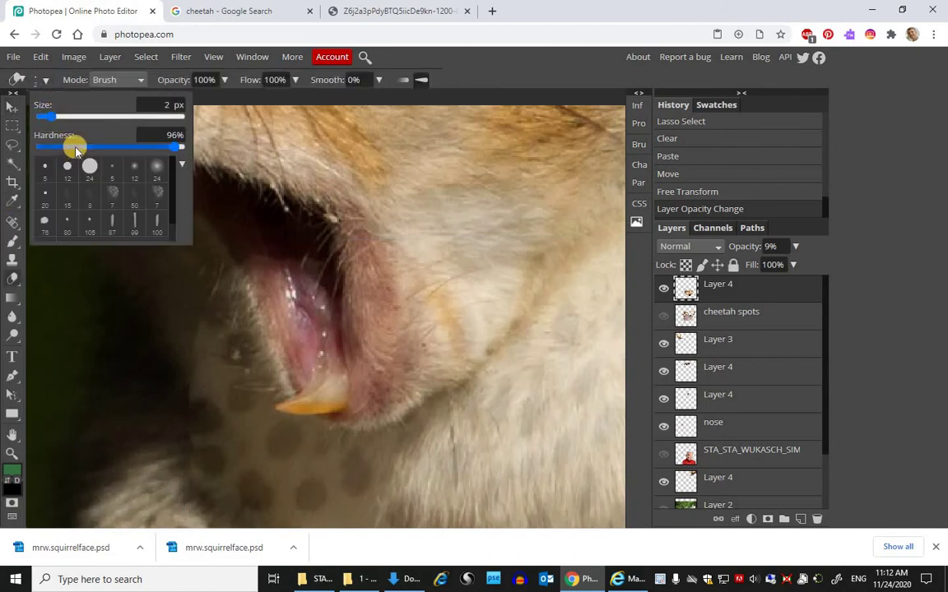
pyautogui.moveTo(175, 151)
pyautogui.mouseDown()
pyautogui.moveTo(190, 144)
pyautogui.moveTo(169, 147)
pyautogui.mouseUp()
pyautogui.click(504, 59)
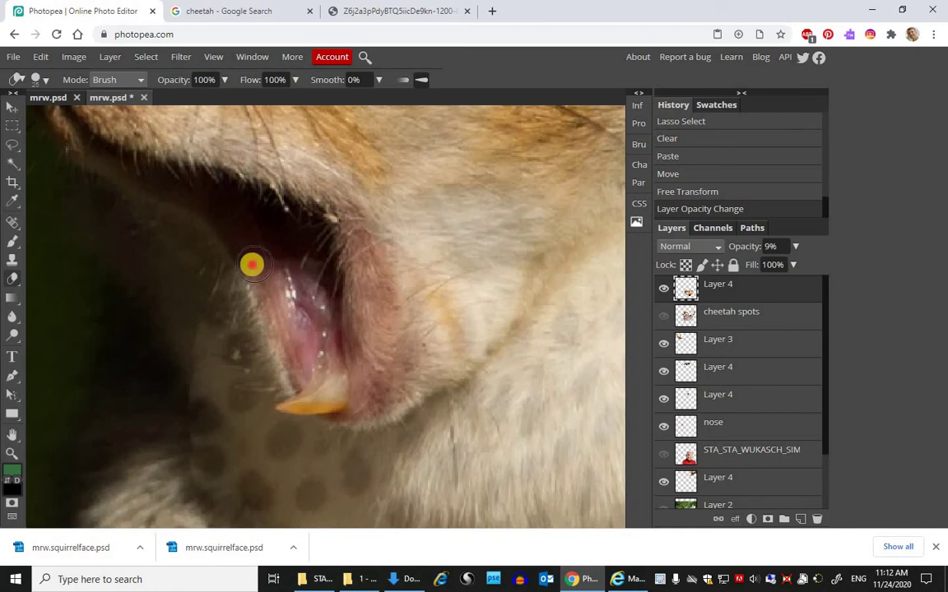
pyautogui.moveTo(252, 264)
pyautogui.mouseDown()
pyautogui.moveTo(302, 390)
pyautogui.moveTo(323, 395)
pyautogui.moveTo(417, 333)
pyautogui.moveTo(424, 288)
pyautogui.moveTo(328, 371)
pyautogui.moveTo(317, 349)
pyautogui.moveTo(370, 300)
pyautogui.moveTo(326, 294)
pyautogui.moveTo(362, 270)
pyautogui.moveTo(254, 264)
pyautogui.mouseUp()
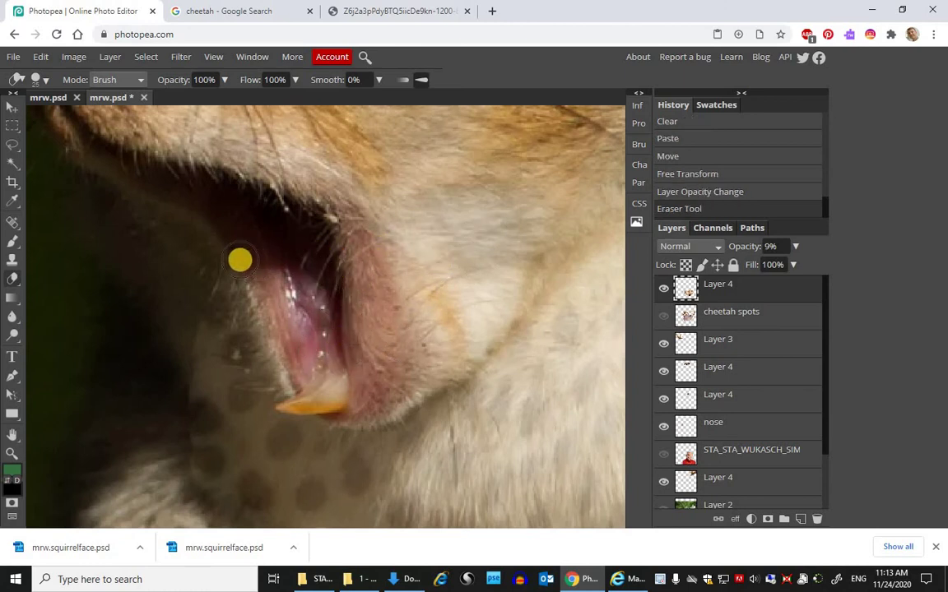
pyautogui.moveTo(205, 303)
pyautogui.mouseDown()
pyautogui.moveTo(195, 364)
pyautogui.moveTo(569, 313)
pyautogui.mouseUp()
# Step: Raise the patch to full opacity to trim edges beside the mouth, then fade it back down
pyautogui.click(754, 246)
pyautogui.moveTo(732, 276); pyautogui.dragTo(856, 250)
pyautogui.moveTo(239, 279)
pyautogui.mouseDown()
pyautogui.moveTo(189, 370)
pyautogui.moveTo(268, 397)
pyautogui.moveTo(604, 322)
pyautogui.mouseUp()
pyautogui.moveTo(442, 431); pyautogui.dragTo(313, 402)
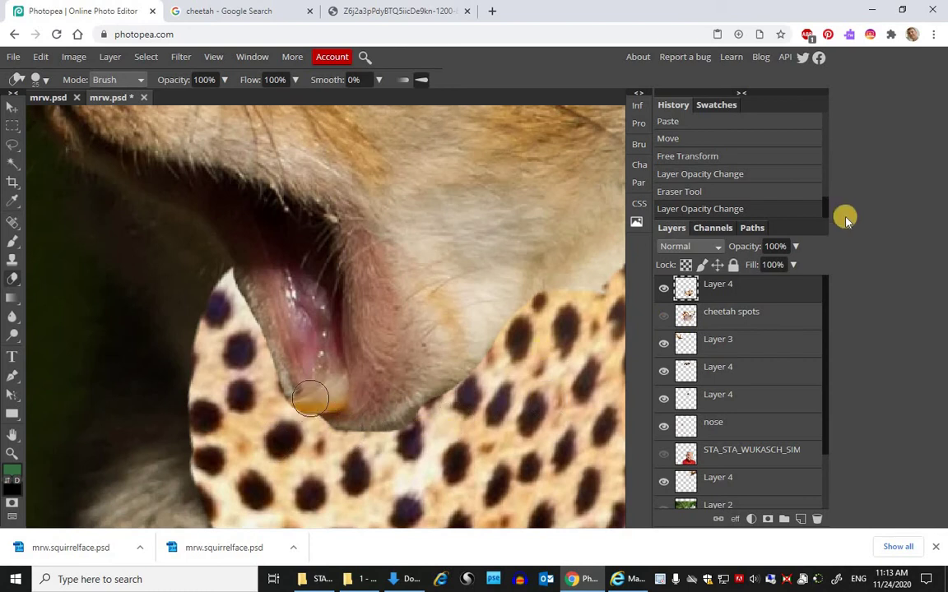
pyautogui.click(746, 251)
pyautogui.moveTo(745, 251); pyautogui.dragTo(683, 264)
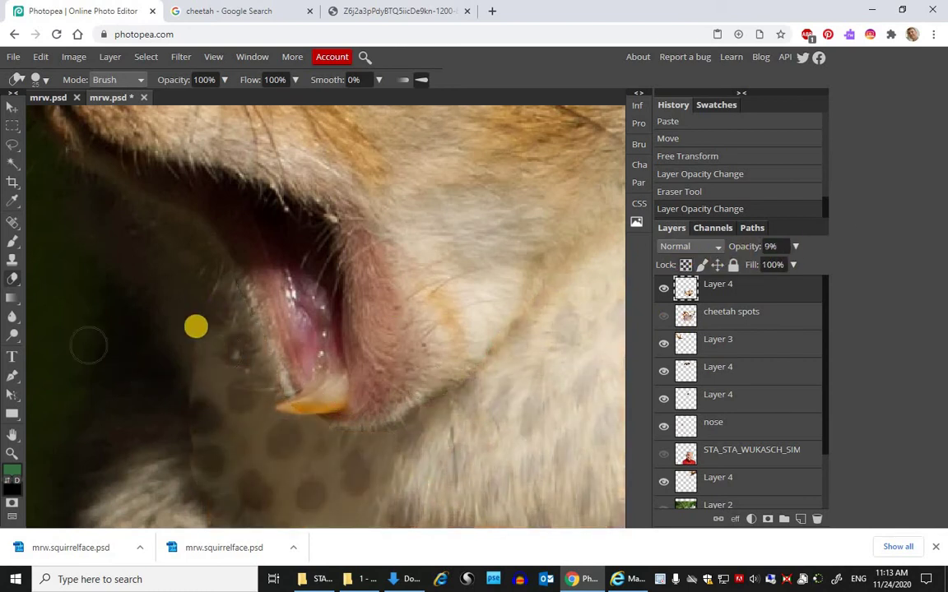
pyautogui.moveTo(270, 371); pyautogui.dragTo(367, 368)
pyautogui.moveTo(307, 402); pyautogui.dragTo(284, 362)
pyautogui.click(271, 366)
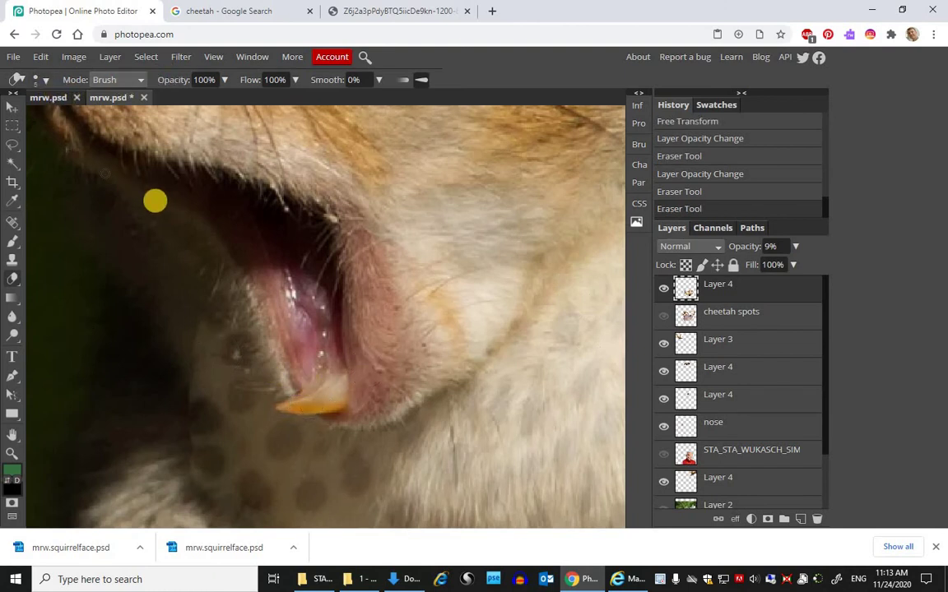
# Step: Soften the eraser and gently erase the patch edge near the mouth at 68% eraser opacity
pyautogui.click(46, 80)
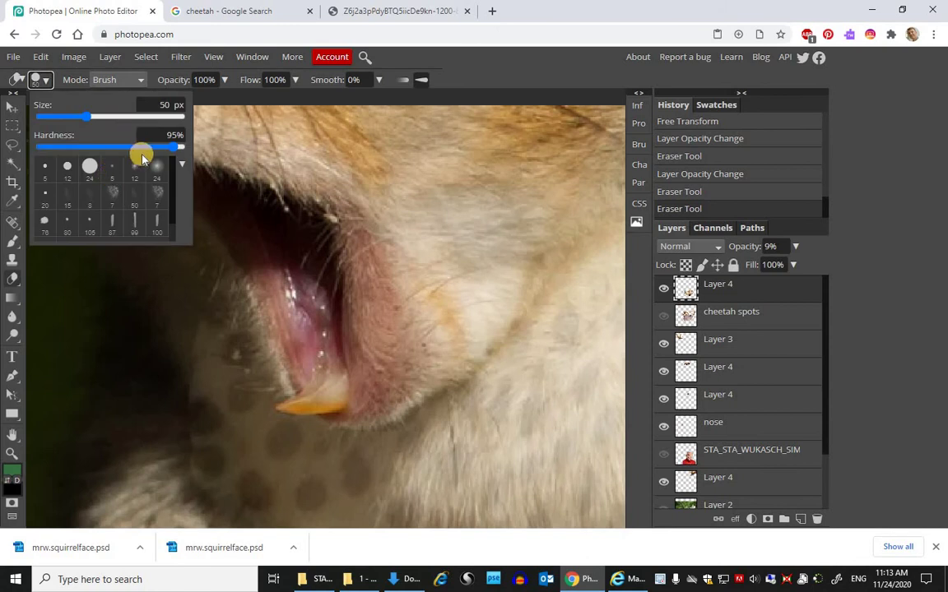
pyautogui.moveTo(140, 148); pyautogui.dragTo(43, 146)
pyautogui.moveTo(196, 300)
pyautogui.mouseDown()
pyautogui.moveTo(175, 349)
pyautogui.moveTo(212, 302)
pyautogui.moveTo(108, 362)
pyautogui.moveTo(161, 465)
pyautogui.moveTo(165, 495)
pyautogui.mouseUp()
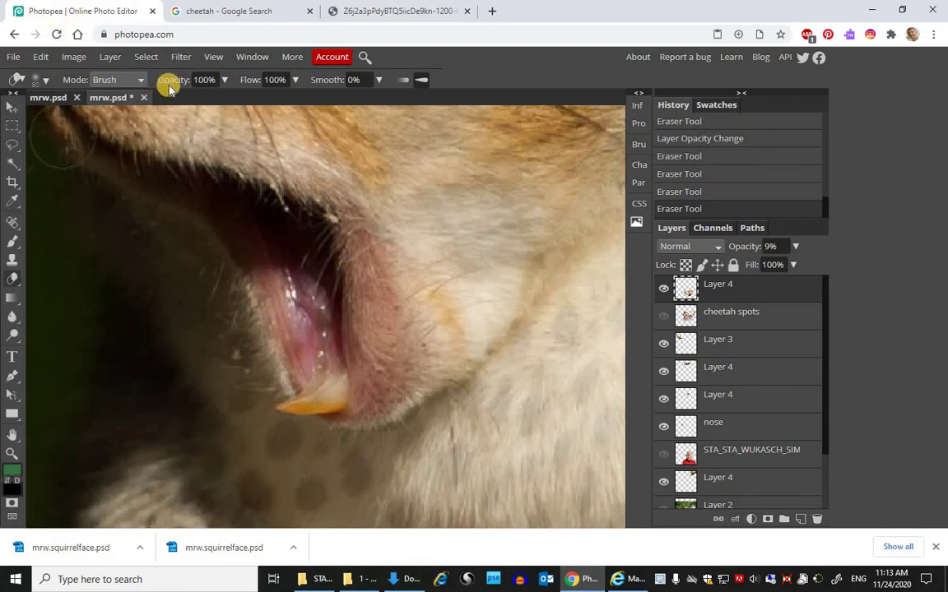
pyautogui.click(148, 82)
pyautogui.moveTo(148, 84)
pyautogui.mouseDown()
pyautogui.moveTo(208, 268)
pyautogui.moveTo(211, 433)
pyautogui.moveTo(182, 486)
pyautogui.moveTo(165, 390)
pyautogui.moveTo(228, 300)
pyautogui.moveTo(409, 354)
pyautogui.mouseUp()
pyautogui.moveTo(351, 452)
pyautogui.mouseDown()
pyautogui.moveTo(83, 272)
pyautogui.moveTo(395, 213)
pyautogui.mouseUp()
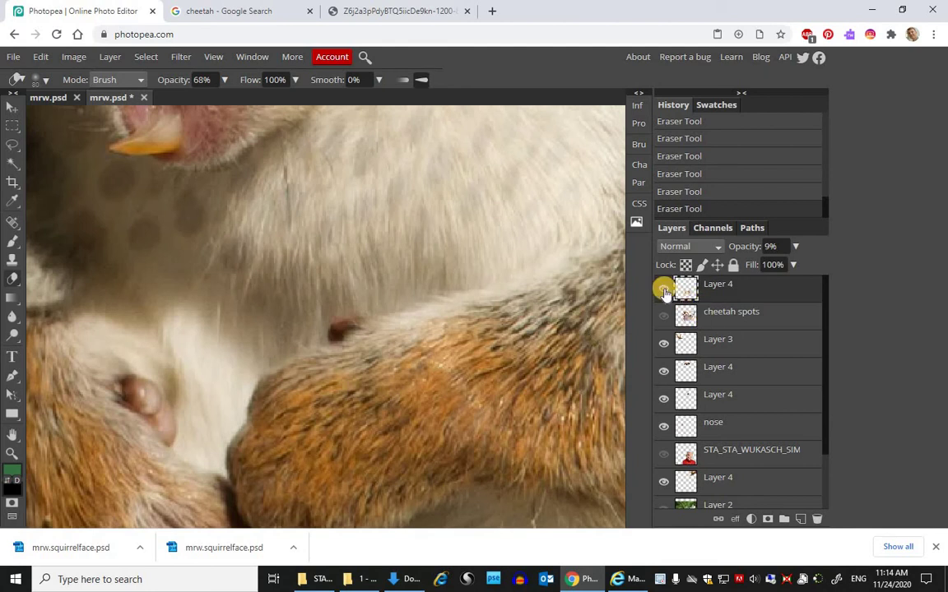
# Step: Show only the cheetah-spot Layer 4 and raise its opacity to 100%
pyautogui.keyDown('alt'); pyautogui.click(664, 290); pyautogui.keyUp('alt')
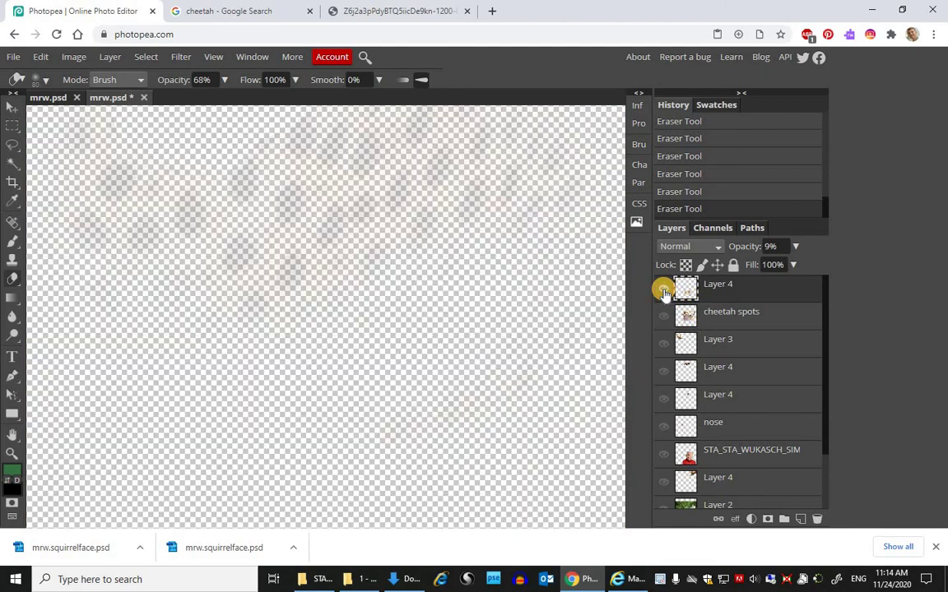
pyautogui.moveTo(915, 249); pyautogui.dragTo(938, 249)
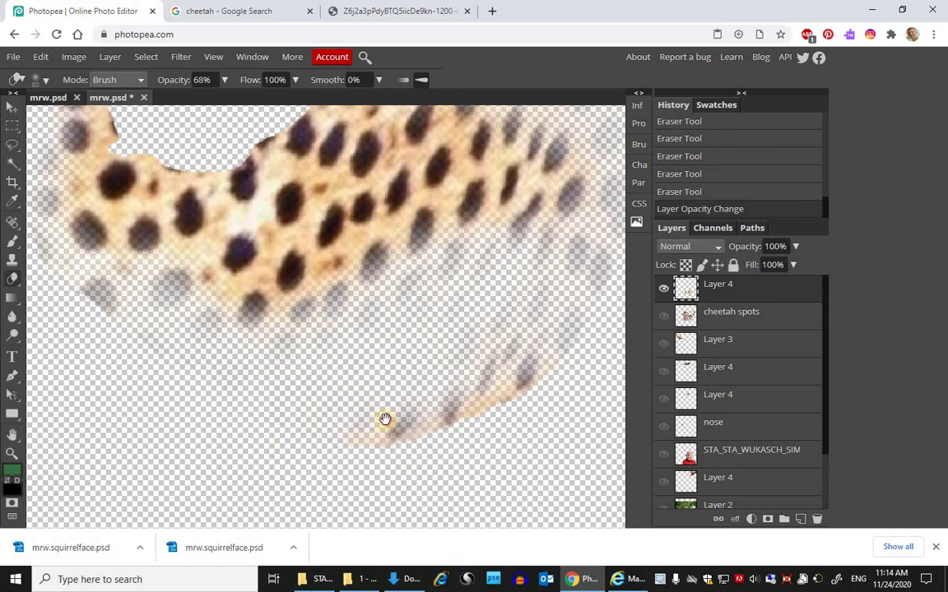
pyautogui.scroll(2, 370, 354)
pyautogui.scroll(-4, 362, 295)
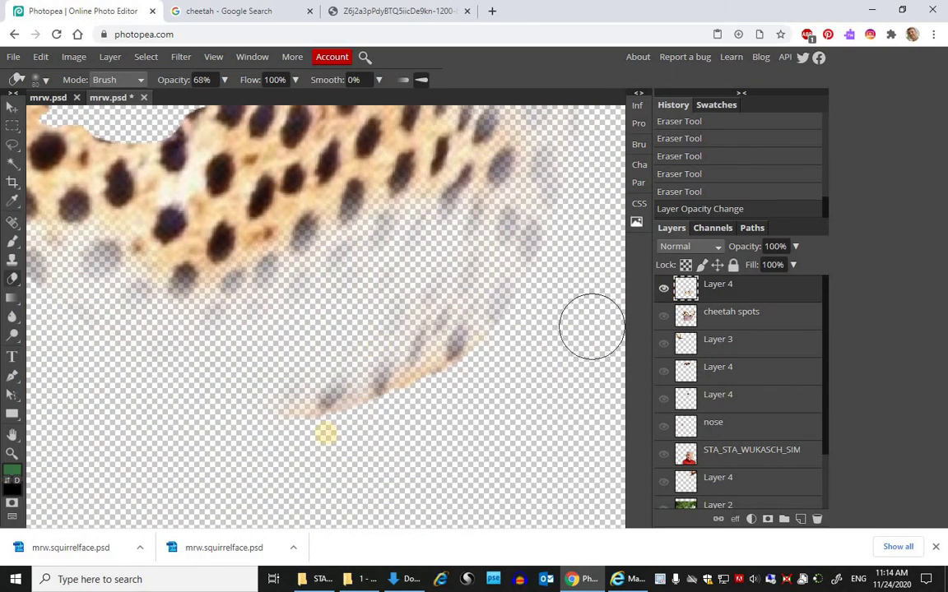
# Step: Erase the faint streaks and faded spots along the lower edge with the Eraser at full strength
pyautogui.moveTo(320, 420)
pyautogui.mouseDown()
pyautogui.moveTo(349, 382)
pyautogui.moveTo(434, 393)
pyautogui.moveTo(264, 401)
pyautogui.moveTo(291, 380)
pyautogui.mouseUp()
pyautogui.moveTo(407, 300); pyautogui.dragTo(278, 318)
pyautogui.moveTo(167, 80); pyautogui.dragTo(220, 74)
pyautogui.moveTo(550, 243); pyautogui.dragTo(510, 214)
pyautogui.moveTo(575, 408)
pyautogui.mouseDown()
pyautogui.moveTo(292, 445)
pyautogui.moveTo(245, 260)
pyautogui.moveTo(128, 329)
pyautogui.moveTo(138, 250)
pyautogui.mouseUp()
pyautogui.hotkey('ctrl', '0')
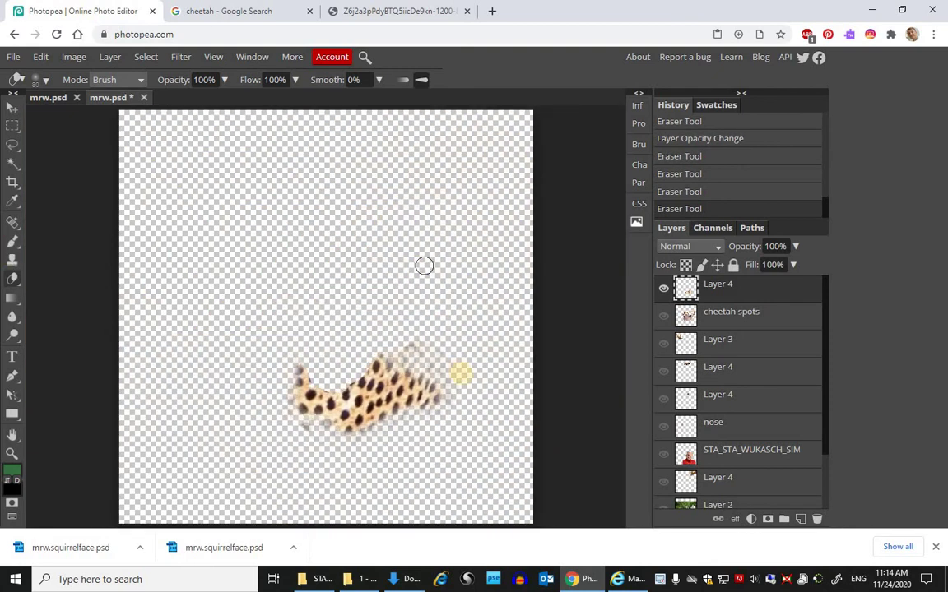
pyautogui.click(444, 342)
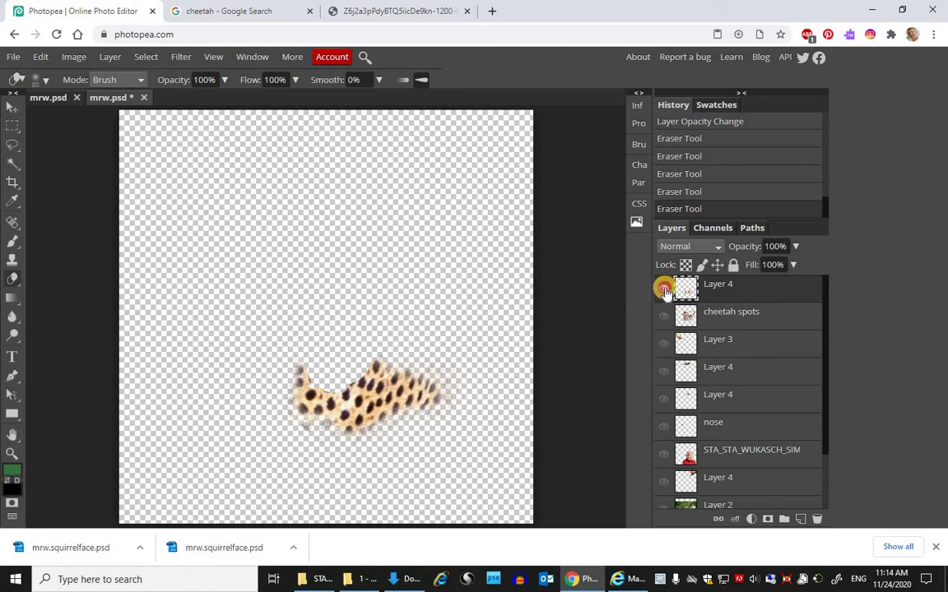
# Step: Toggle Layer 4's visibility off and on twice to compare the result
pyautogui.click(665, 289)
pyautogui.click(665, 289)
pyautogui.click(664, 289)
pyautogui.click(664, 289)
# Step: Turn the other layers back on, hiding STA_STA_WUKASCH_SIM, then the forest and moose layers
pyautogui.moveTo(665, 319); pyautogui.dragTo(664, 480)
pyautogui.moveTo(825, 355); pyautogui.dragTo(821, 440)
pyautogui.moveTo(663, 494); pyautogui.dragTo(682, 415)
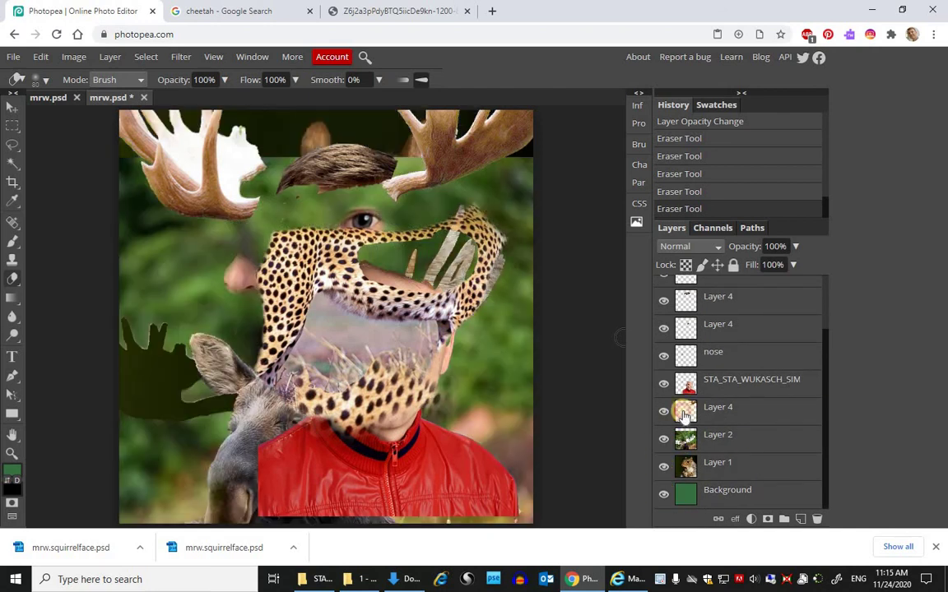
pyautogui.click(664, 385)
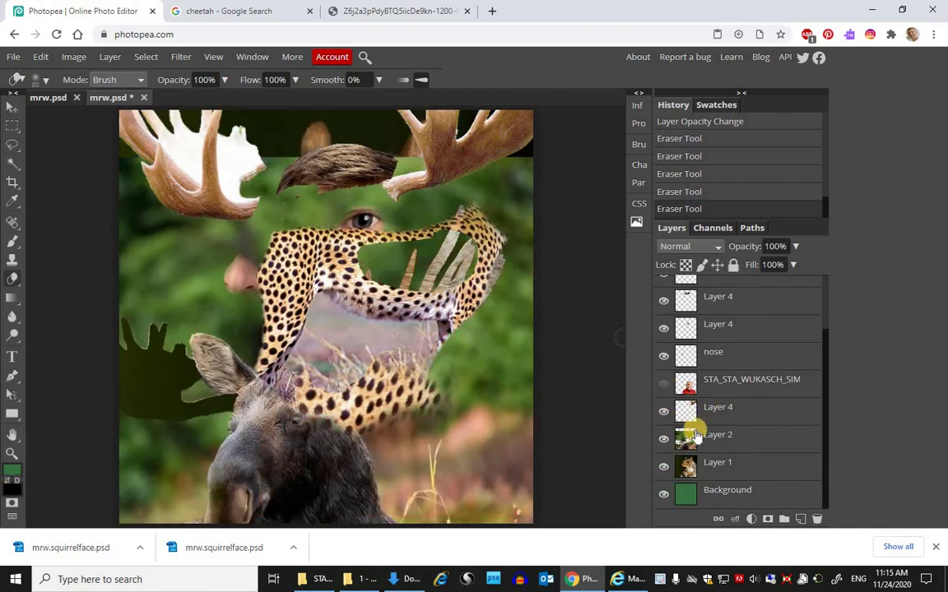
pyautogui.moveTo(666, 436); pyautogui.dragTo(664, 466)
# Step: Nudge the cheetah-spot Layer 4 slightly lower and change its blend mode from Darken to Multiply
pyautogui.press('v')
pyautogui.click(378, 390)
pyautogui.moveTo(379, 390); pyautogui.dragTo(379, 392)
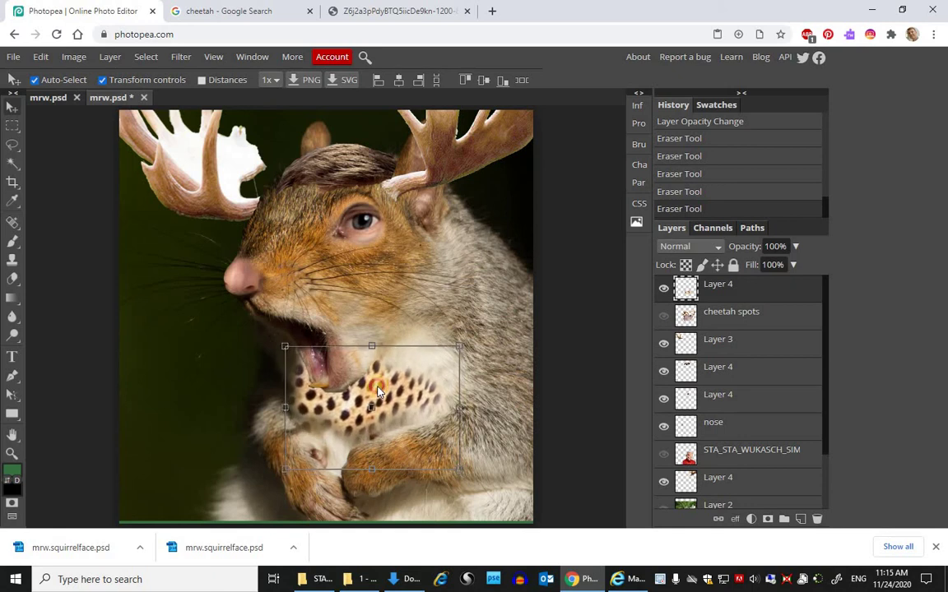
pyautogui.click(718, 247)
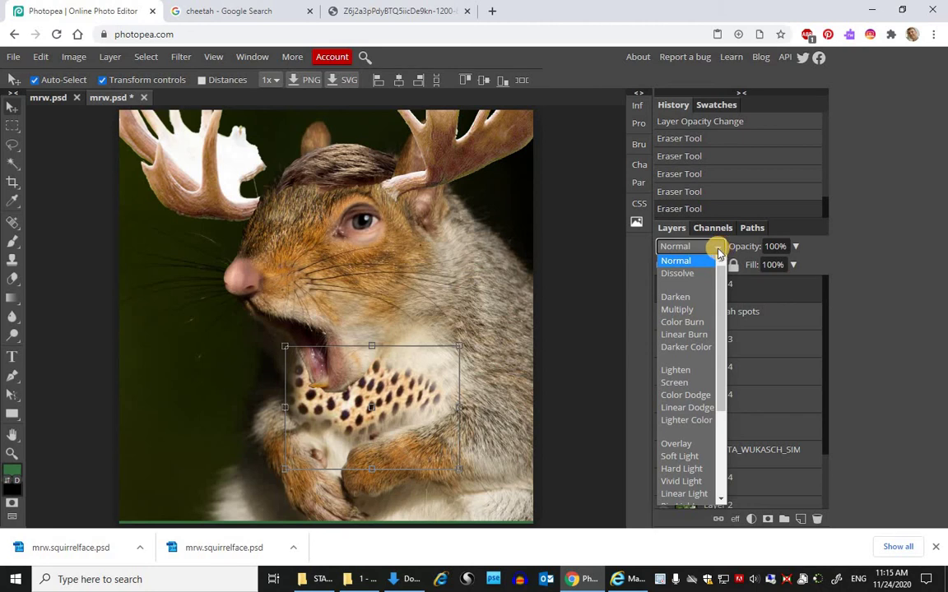
pyautogui.click(689, 300)
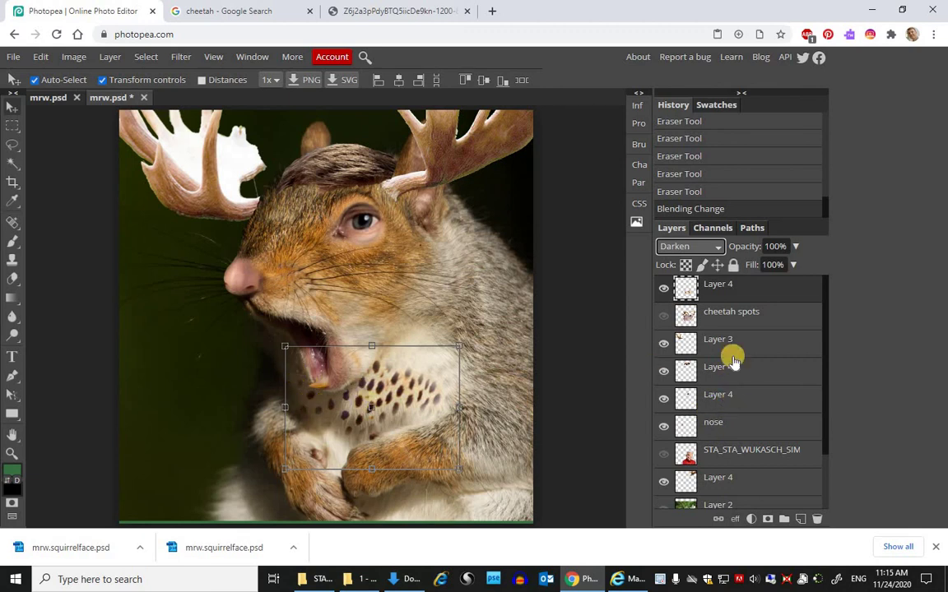
pyautogui.click(714, 250)
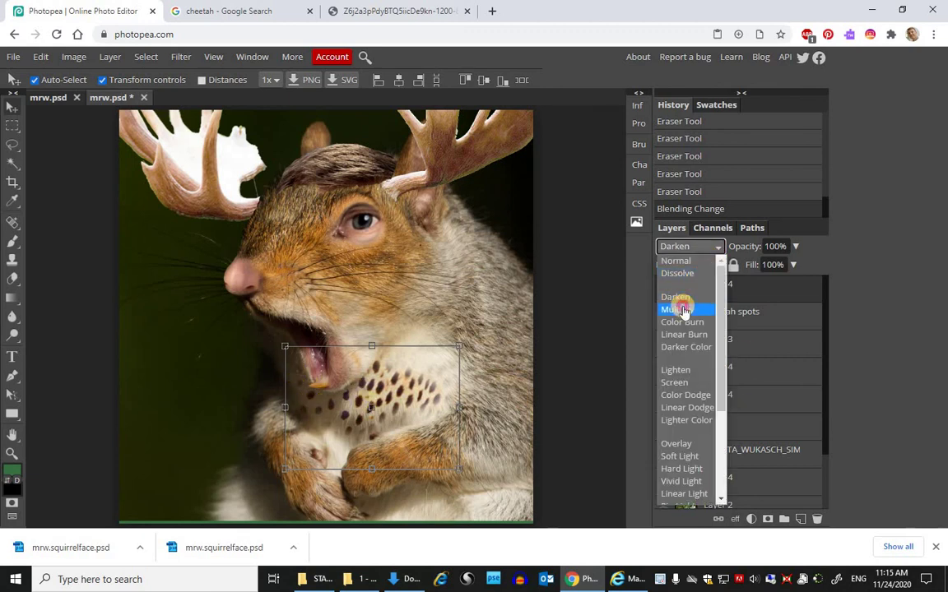
pyautogui.click(682, 309)
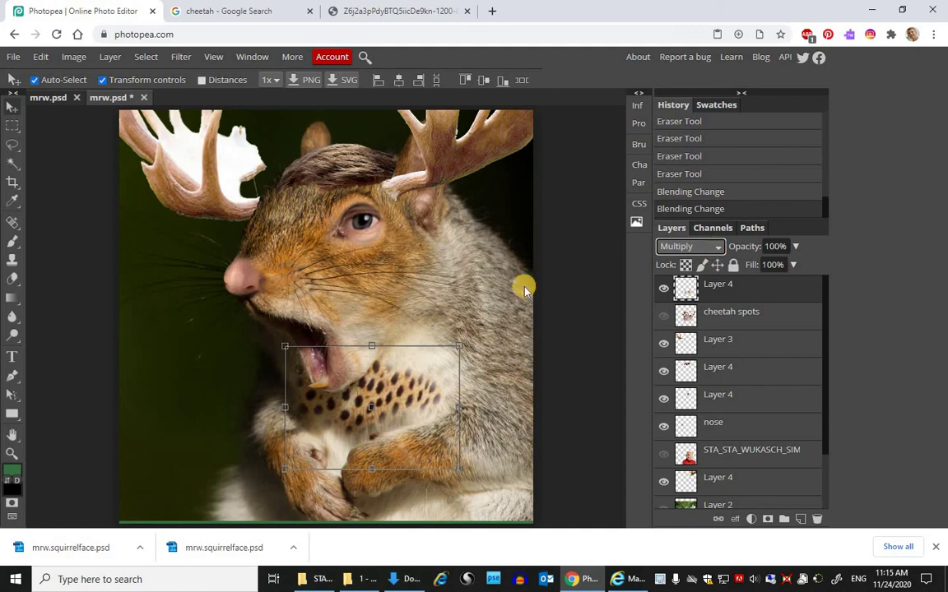
pyautogui.click(11, 58)
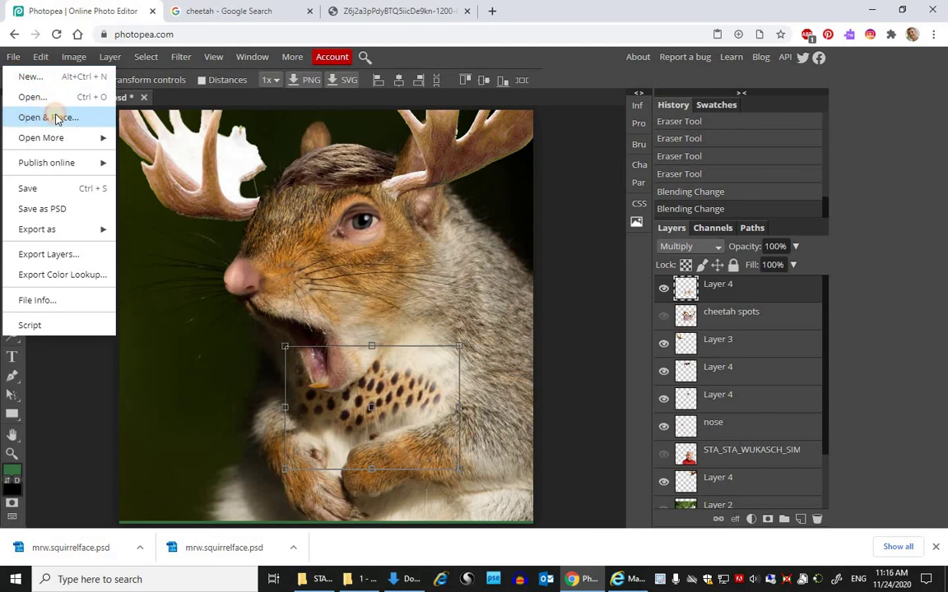
# Step: Place louise despont.png from the Desktop into the document
pyautogui.click(54, 118)
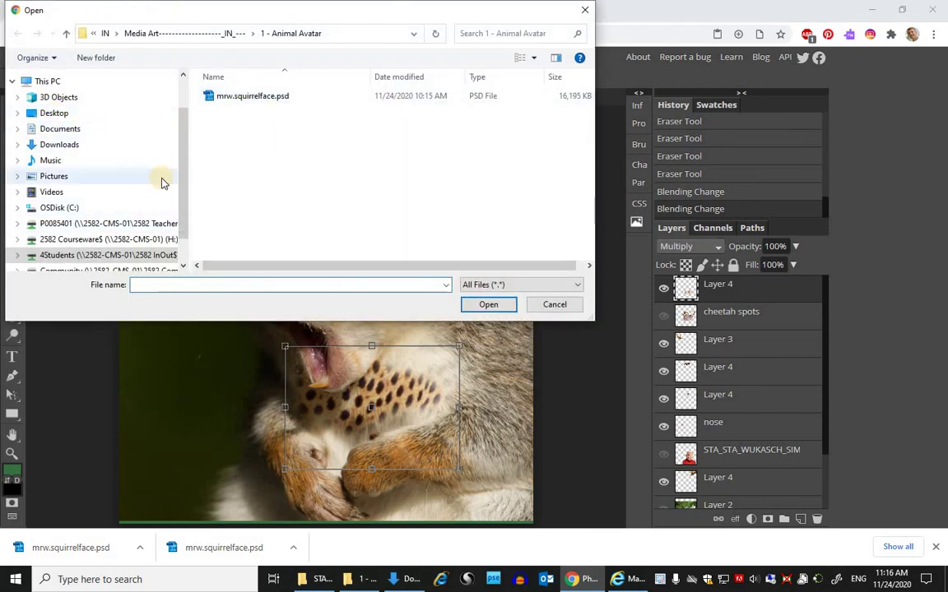
pyautogui.moveTo(184, 174); pyautogui.dragTo(182, 131)
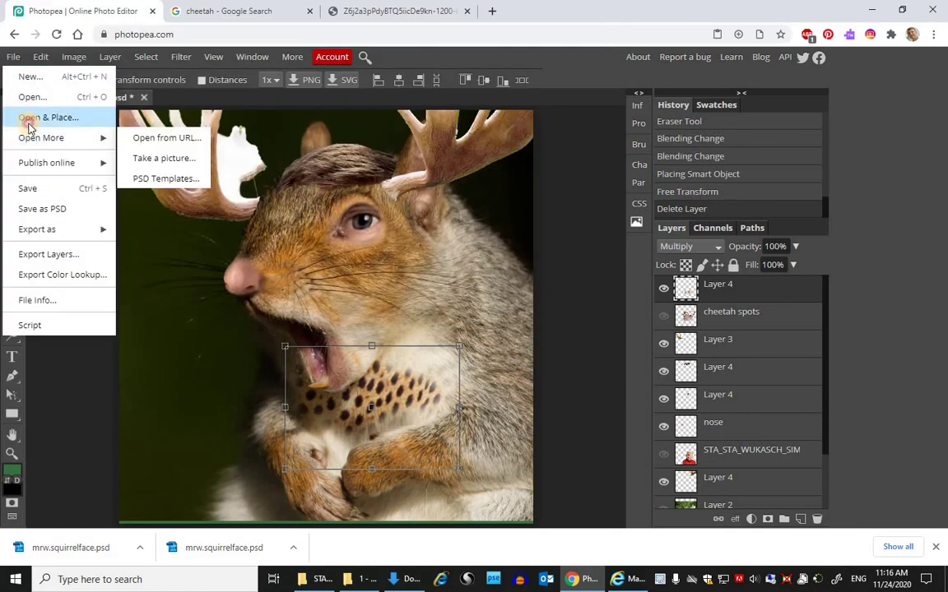
pyautogui.click(420, 237)
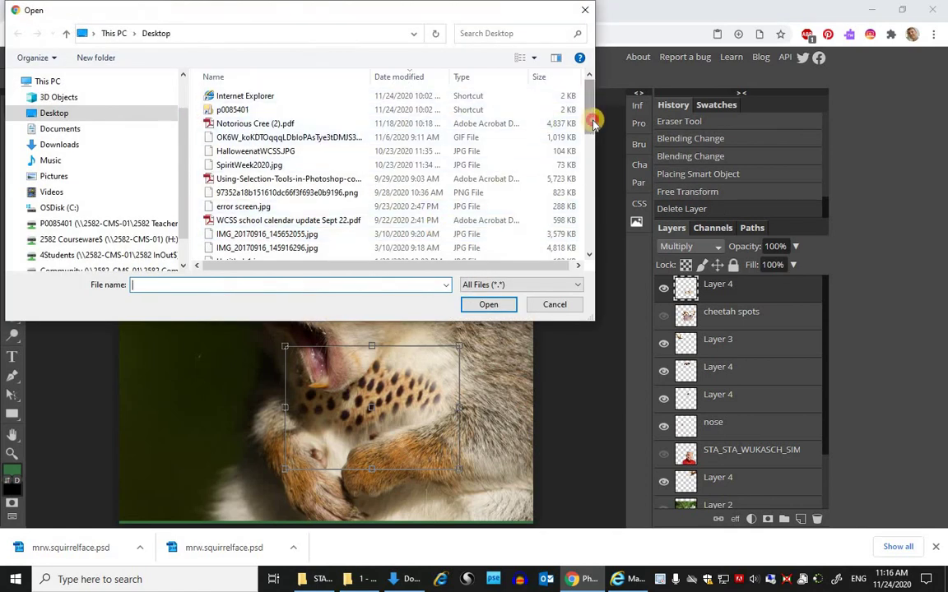
pyautogui.moveTo(592, 136); pyautogui.dragTo(594, 211)
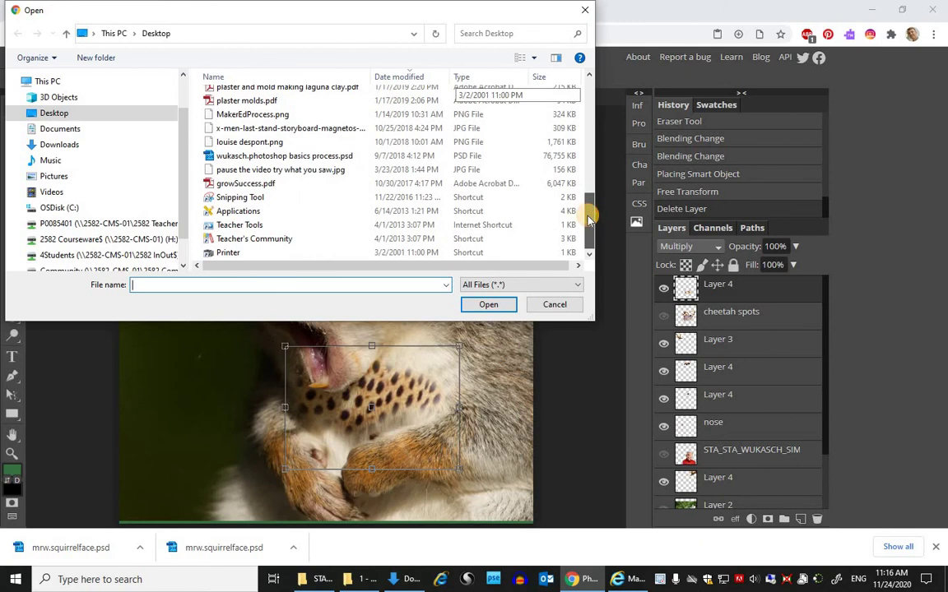
pyautogui.click(249, 141)
pyautogui.click(489, 305)
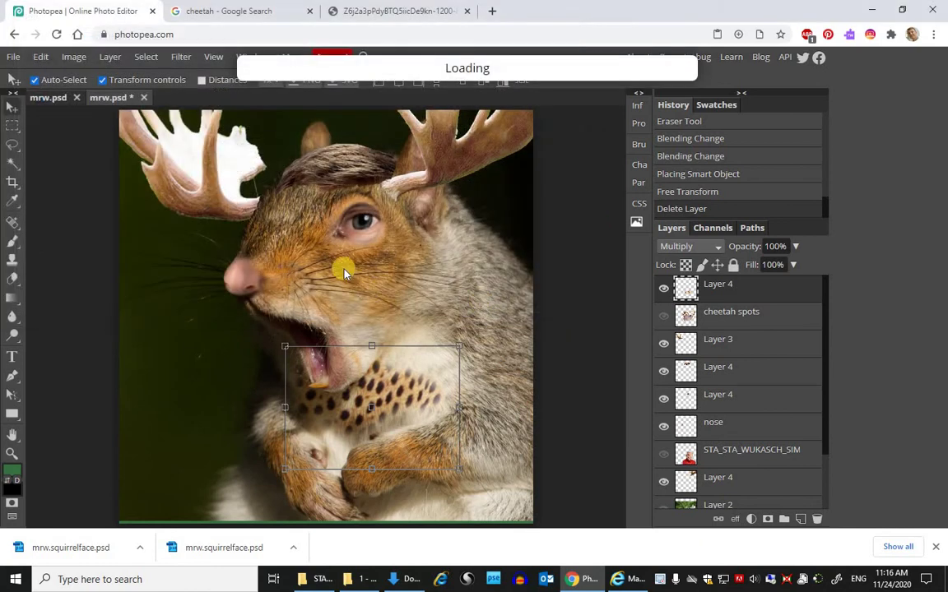
# Step: Stretch the grid drawing over the canvas, hide the spot source layer, and blend it in Multiply
pyautogui.moveTo(333, 218)
pyautogui.mouseDown()
pyautogui.moveTo(354, 247)
pyautogui.moveTo(409, 284)
pyautogui.moveTo(257, 328)
pyautogui.moveTo(234, 254)
pyautogui.moveTo(288, 213)
pyautogui.moveTo(321, 218)
pyautogui.moveTo(341, 292)
pyautogui.moveTo(328, 190)
pyautogui.moveTo(334, 211)
pyautogui.moveTo(349, 210)
pyautogui.mouseUp()
pyautogui.moveTo(505, 107); pyautogui.dragTo(379, 242)
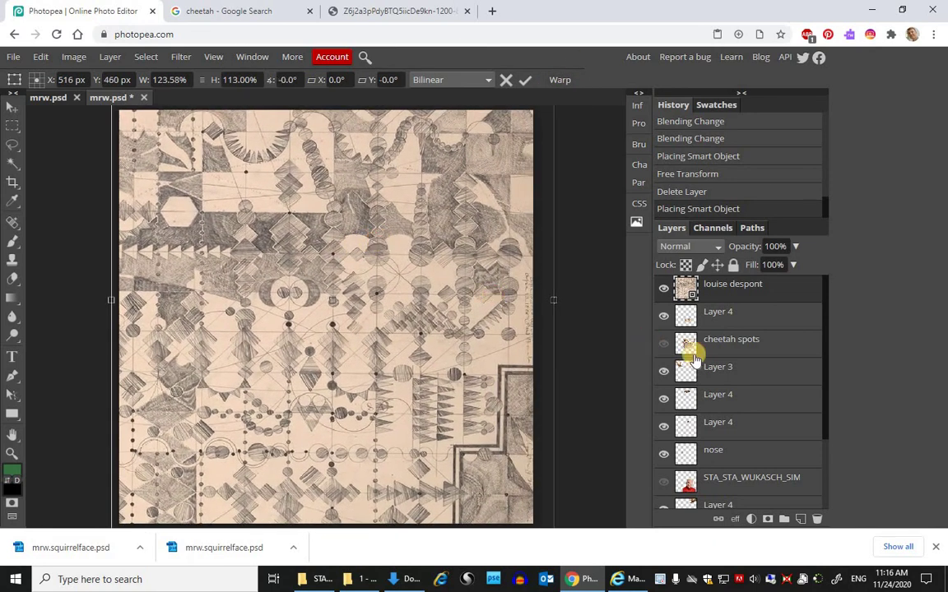
pyautogui.click(664, 346)
pyautogui.click(705, 247)
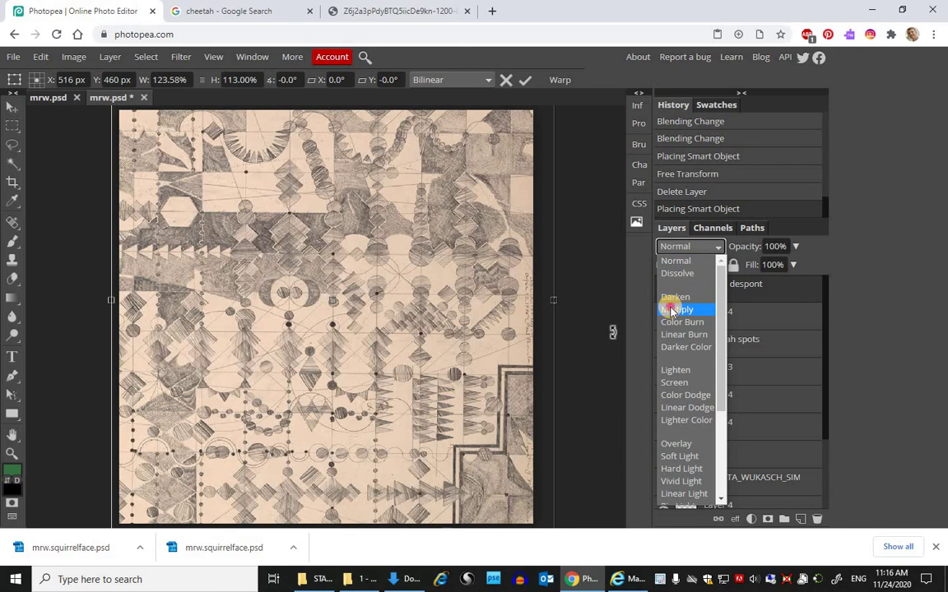
pyautogui.click(671, 310)
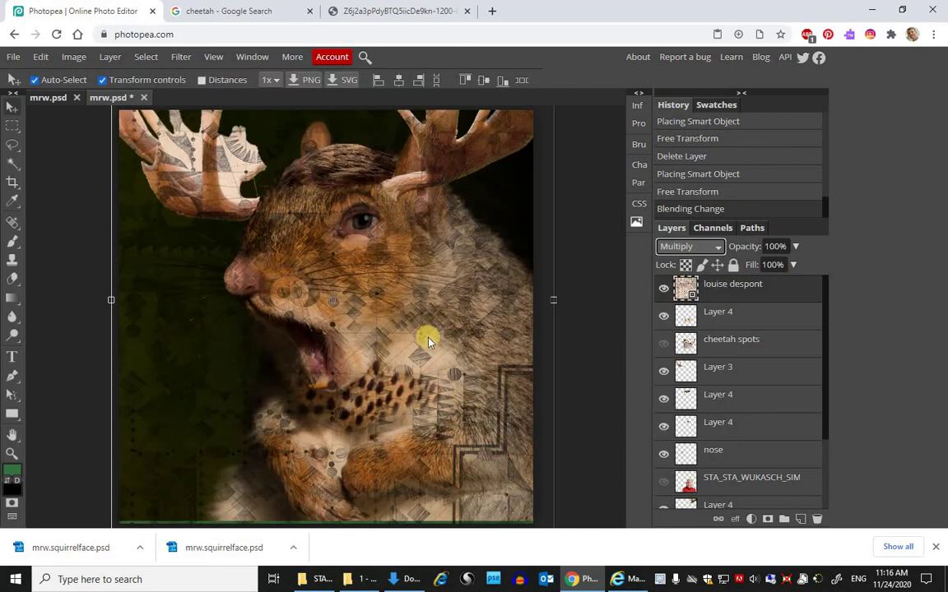
# Step: Save the composite as mrw.psd and show the downloaded file in its folder
pyautogui.click(15, 58)
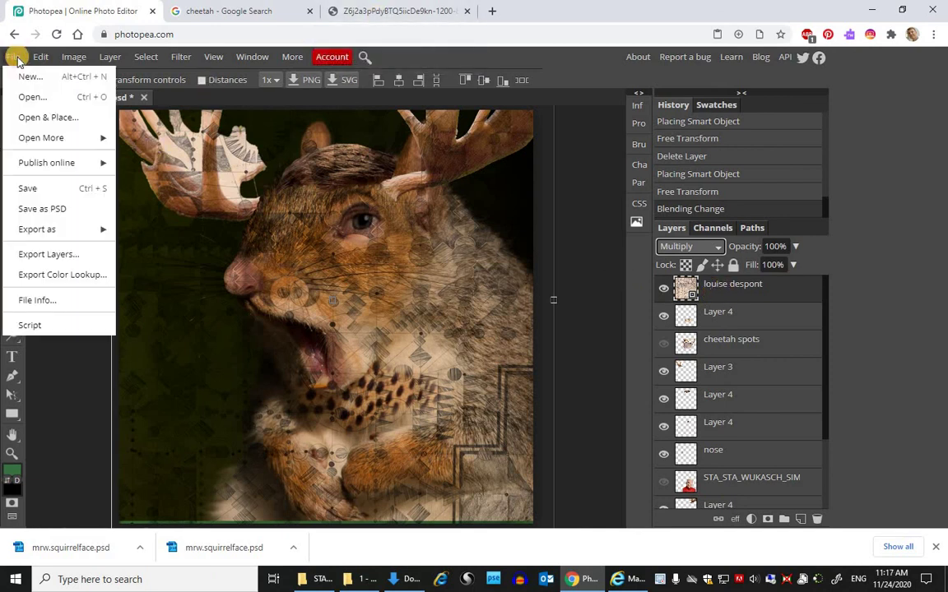
pyautogui.click(41, 209)
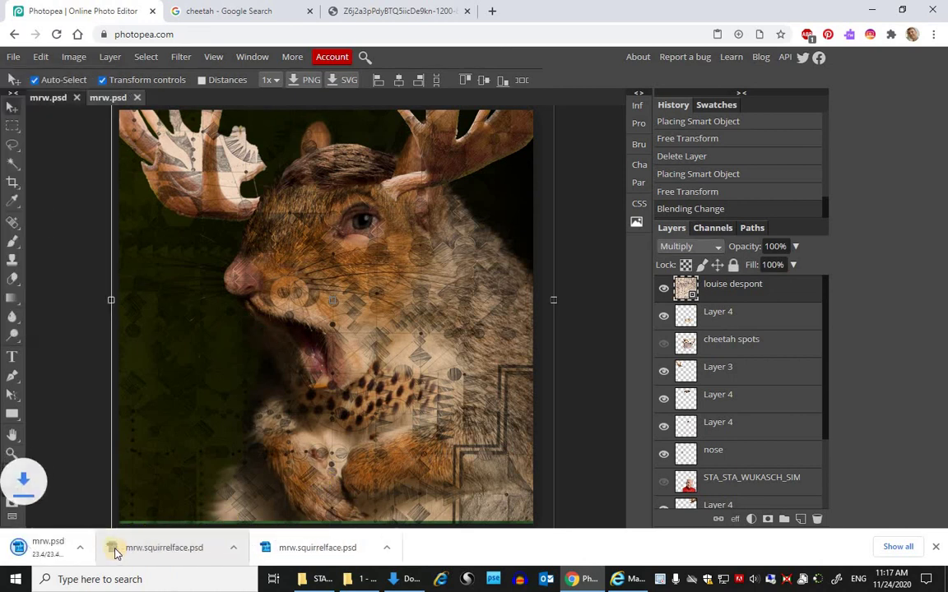
pyautogui.click(140, 547)
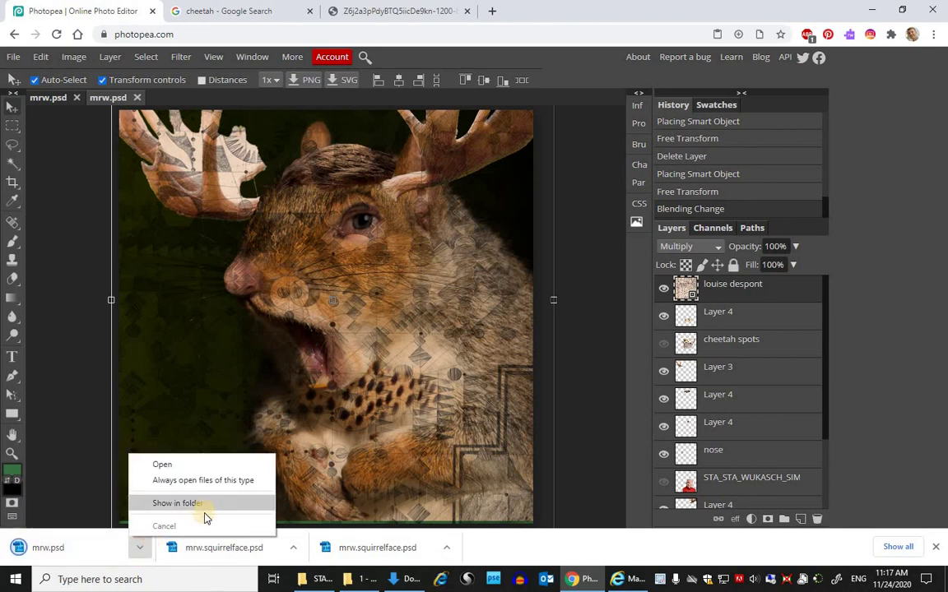
pyautogui.click(178, 503)
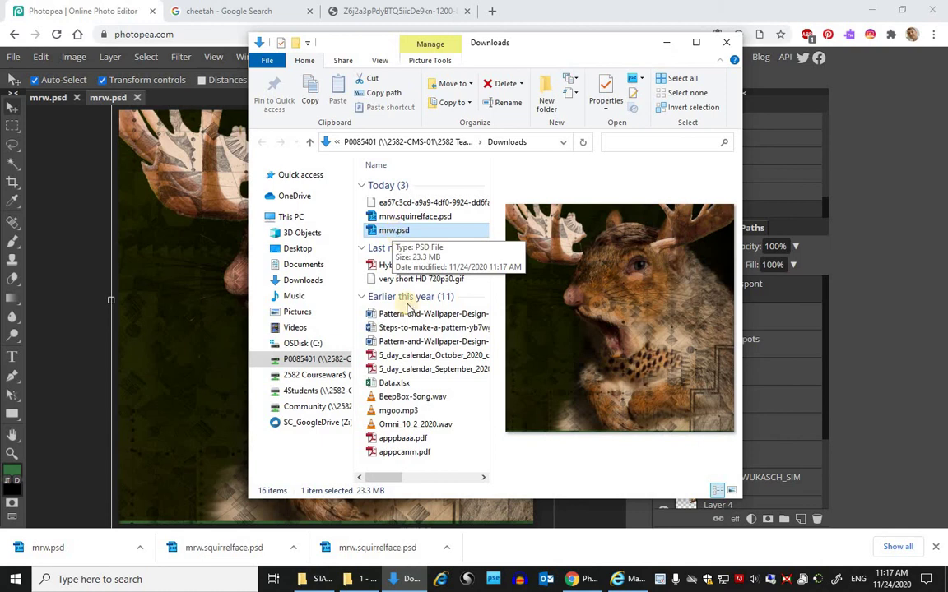
# Step: Close the Downloads window after confirming the 23.3 MB mrw.psd is there
pyautogui.click(524, 520)
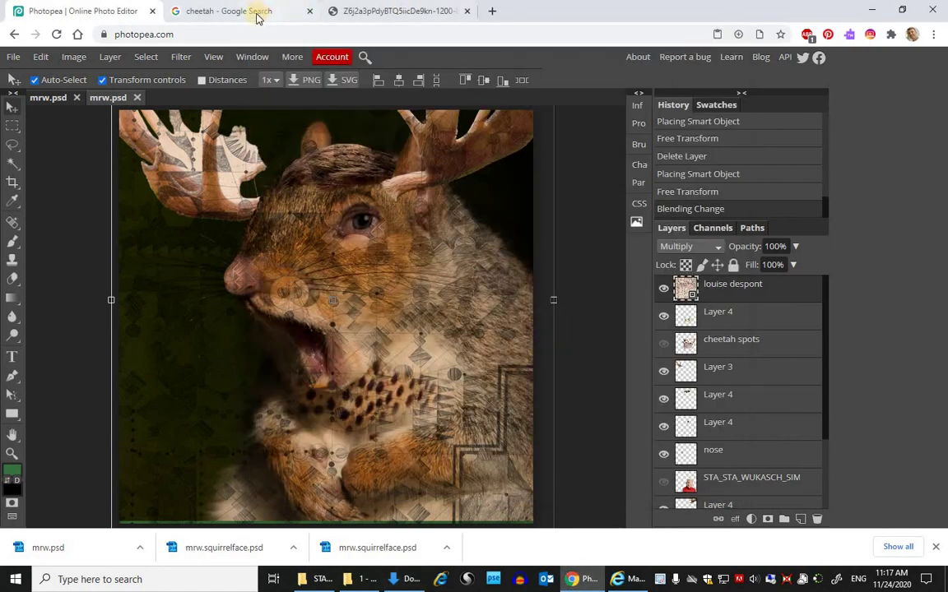
# Step: Open Google Drive in a new Chrome tab via the apps grid and click New
pyautogui.click(492, 11)
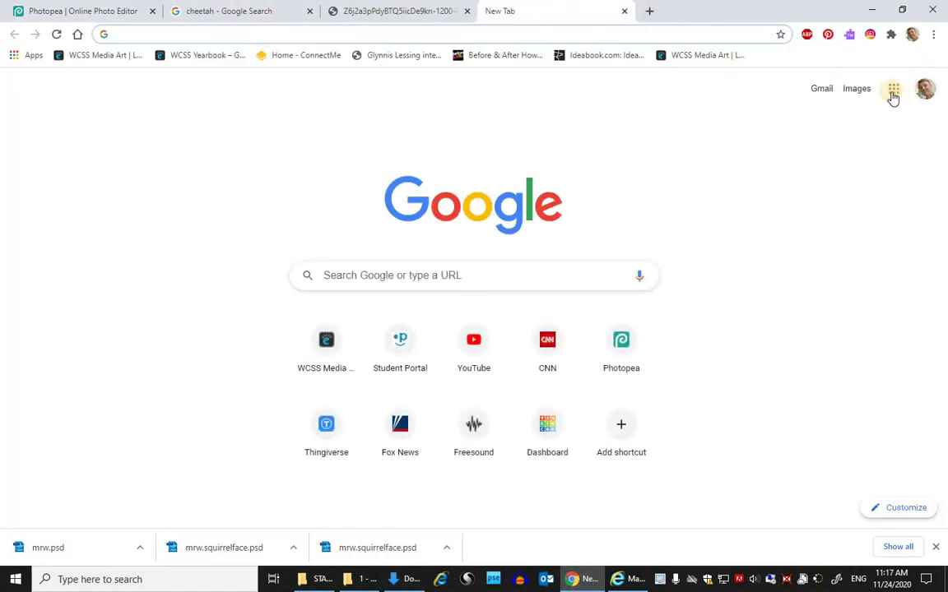
pyautogui.click(893, 91)
pyautogui.click(900, 137)
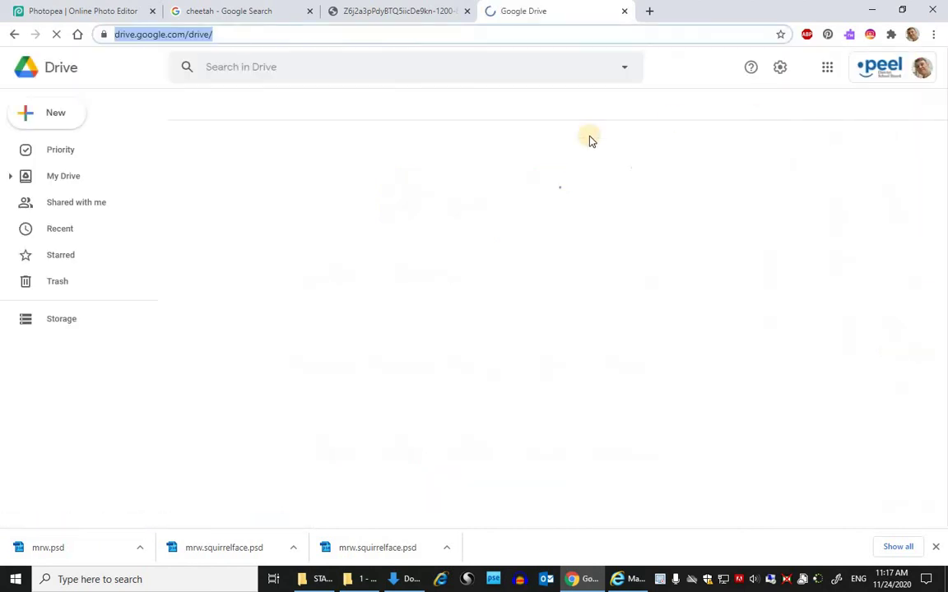
pyautogui.click(51, 119)
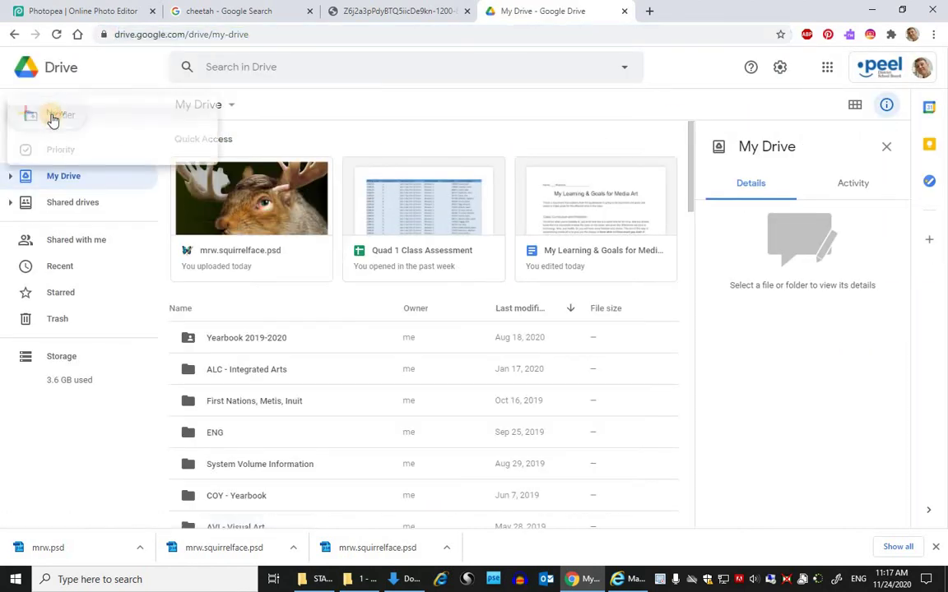